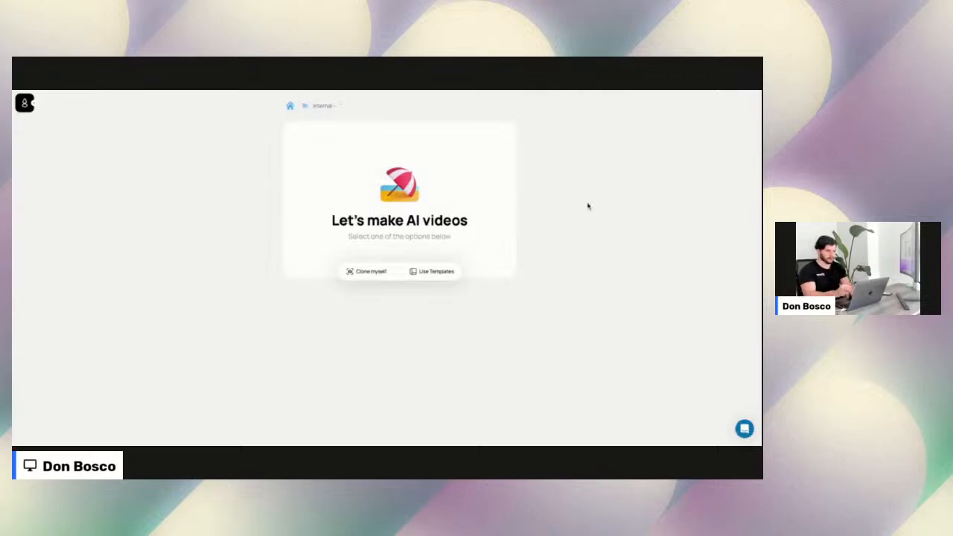
Choose 'Clone myself' and browse the actor list to find the two trained actors
left_click(365, 275)
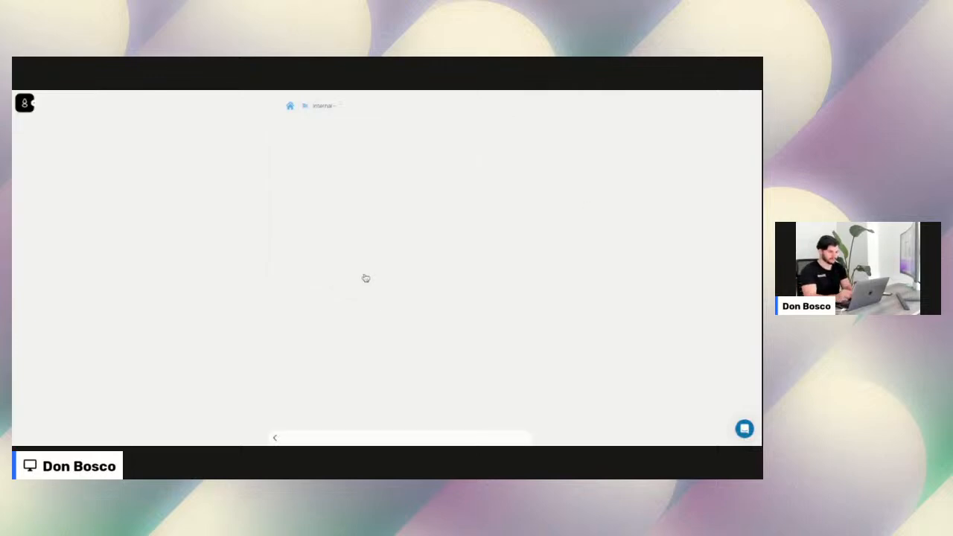
scroll(387, 313, "down", 4)
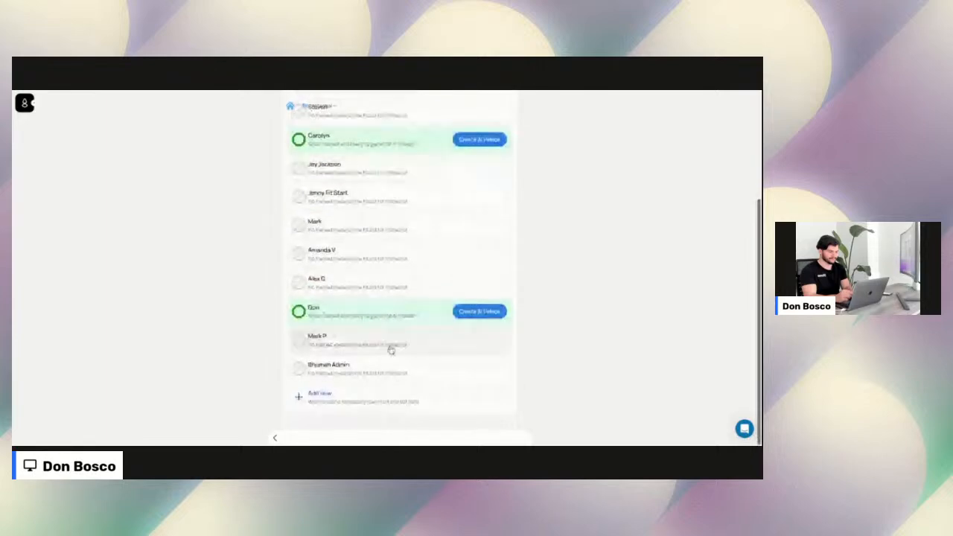
scroll(394, 328, "up", 1)
scroll(391, 324, "down", 1)
scroll(383, 324, "up", 2)
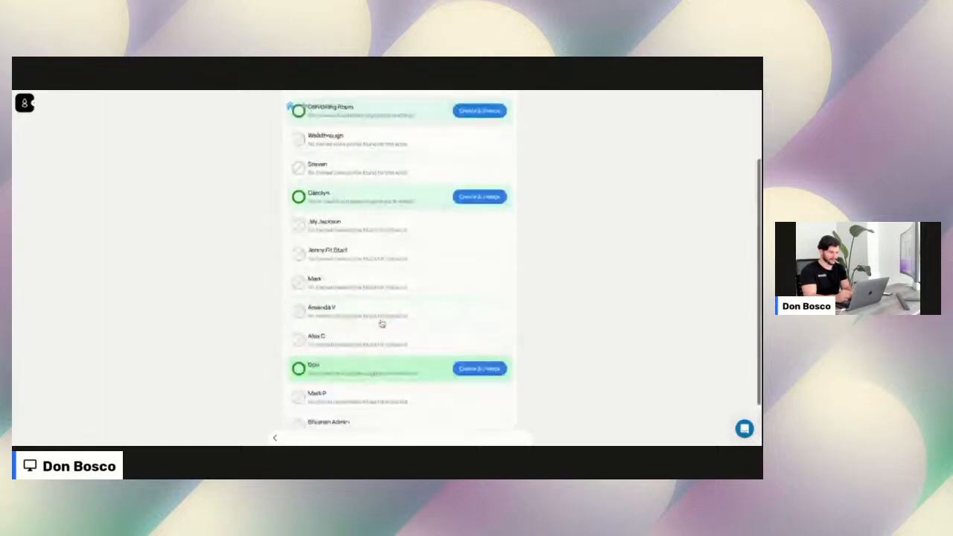
scroll(381, 324, "up", 1)
scroll(326, 380, "down", 1)
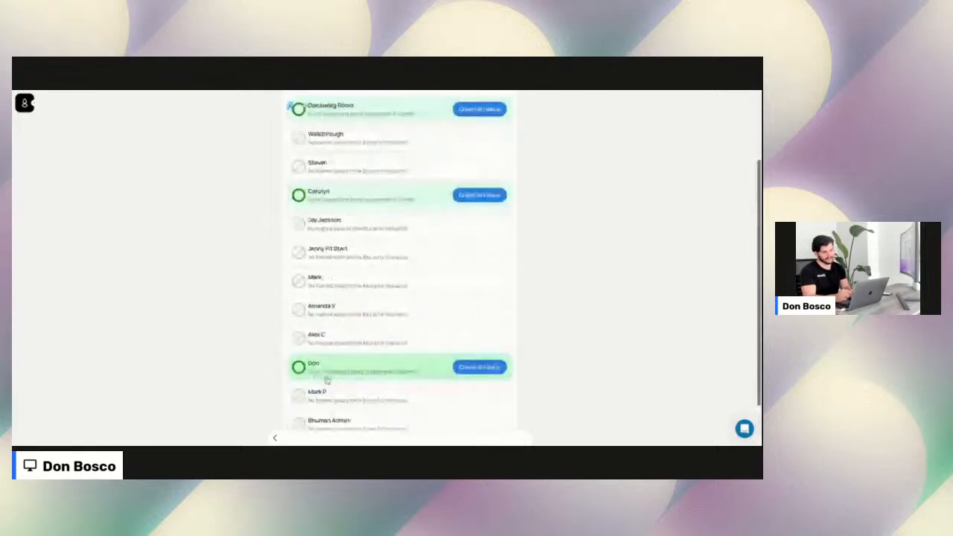
scroll(327, 335, "up", 2)
scroll(350, 382, "down", 3)
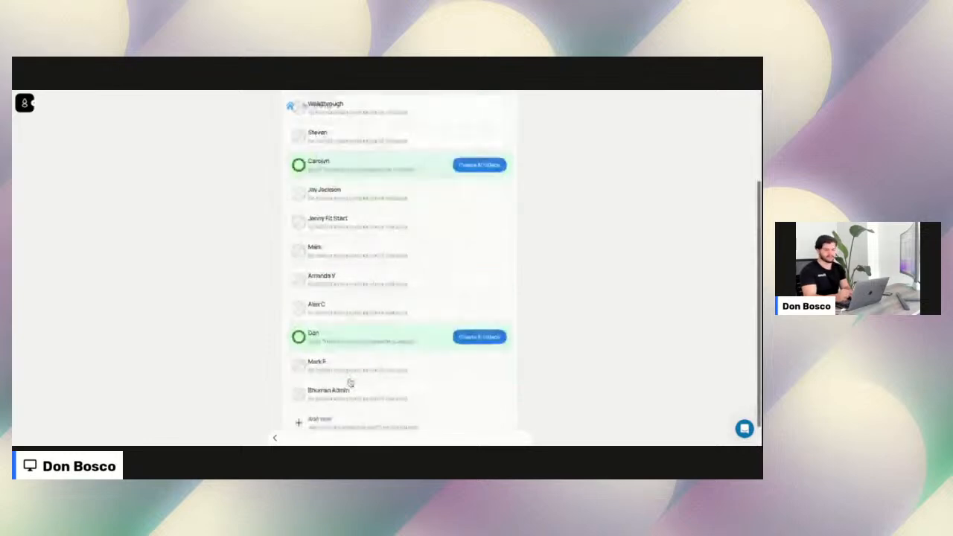
Create AI videos with the trained actor as template 'Support Ticket Reply', recording via web browser
left_click(457, 339)
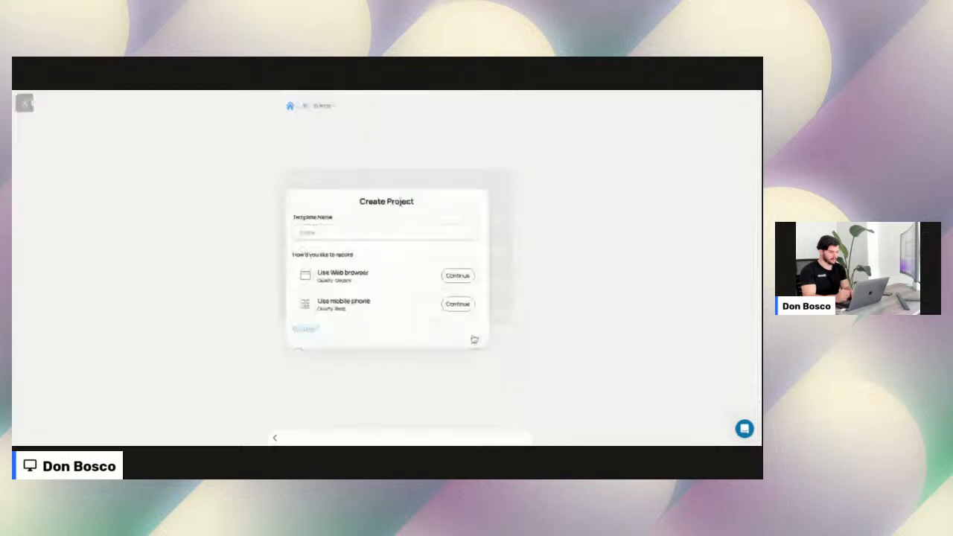
left_click(361, 238)
type("Supp")
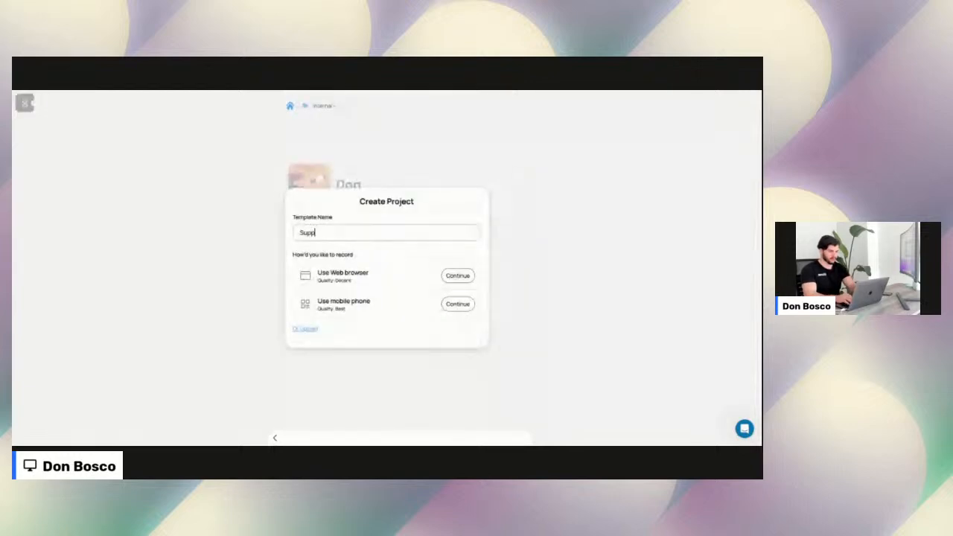
type("ort Ticket Reply")
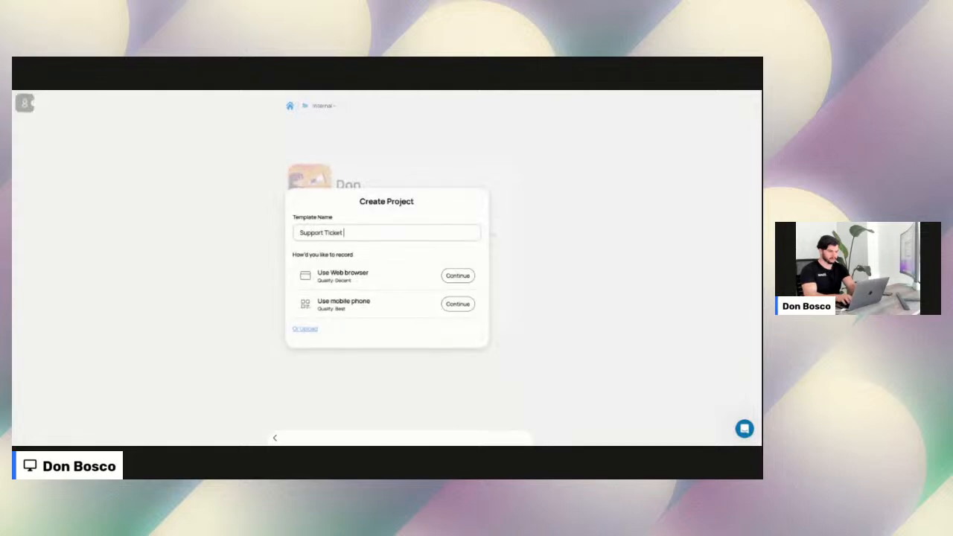
left_click(458, 276)
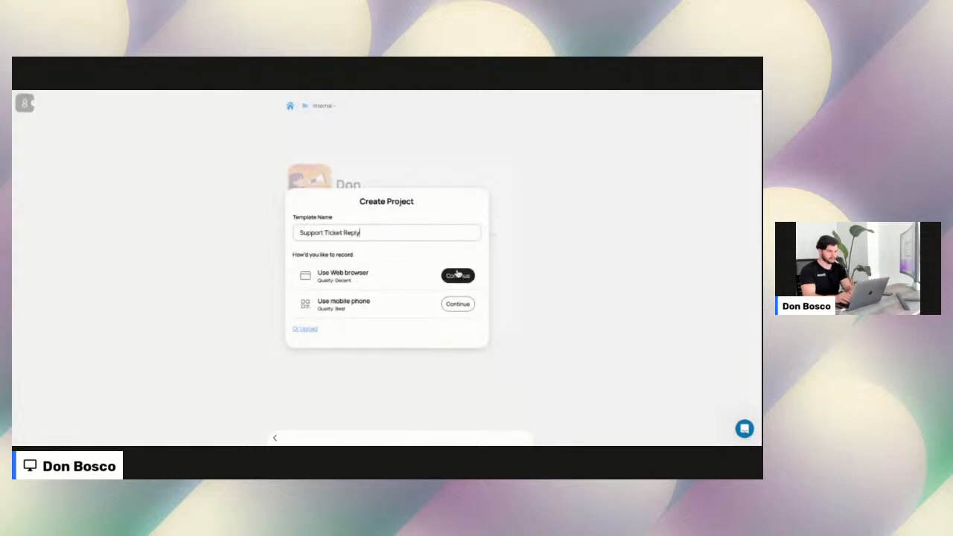
left_click(461, 279)
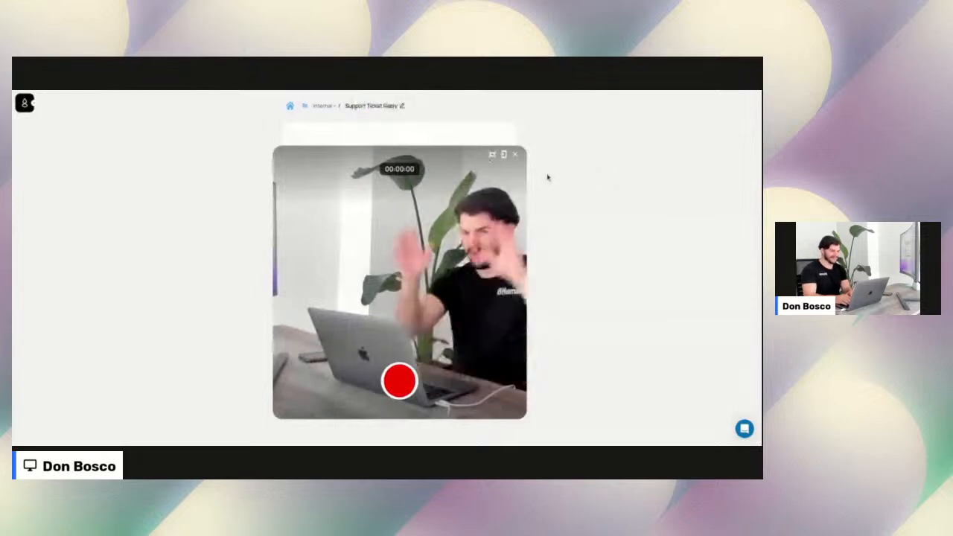
Switch the webcam to landscape, record and delete a test take, then start a fresh recording
left_click(492, 156)
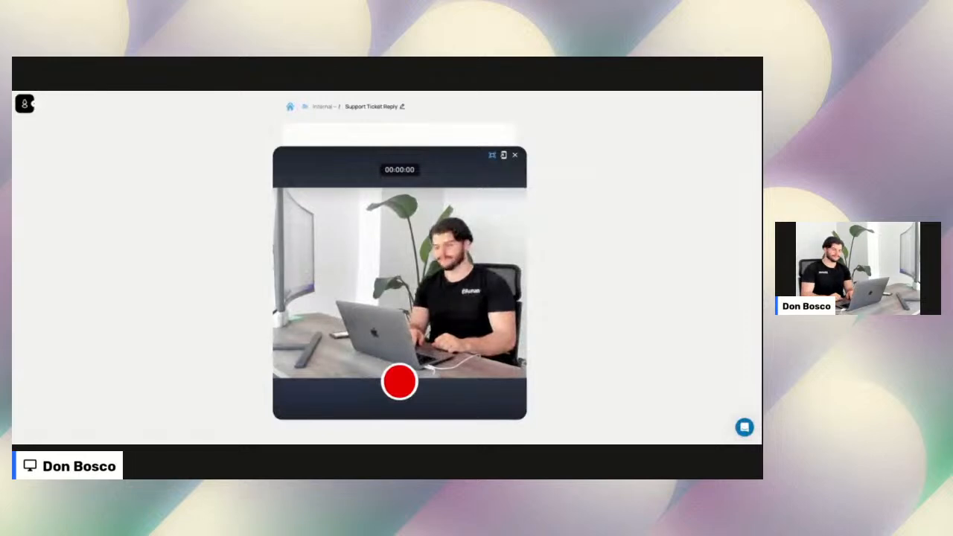
left_click(400, 386)
left_click(399, 386)
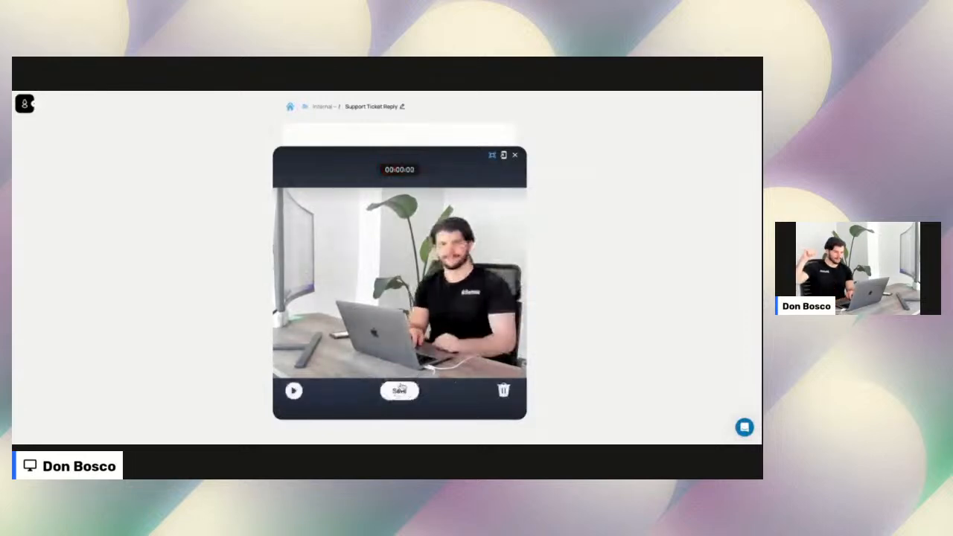
left_click(502, 390)
left_click(405, 386)
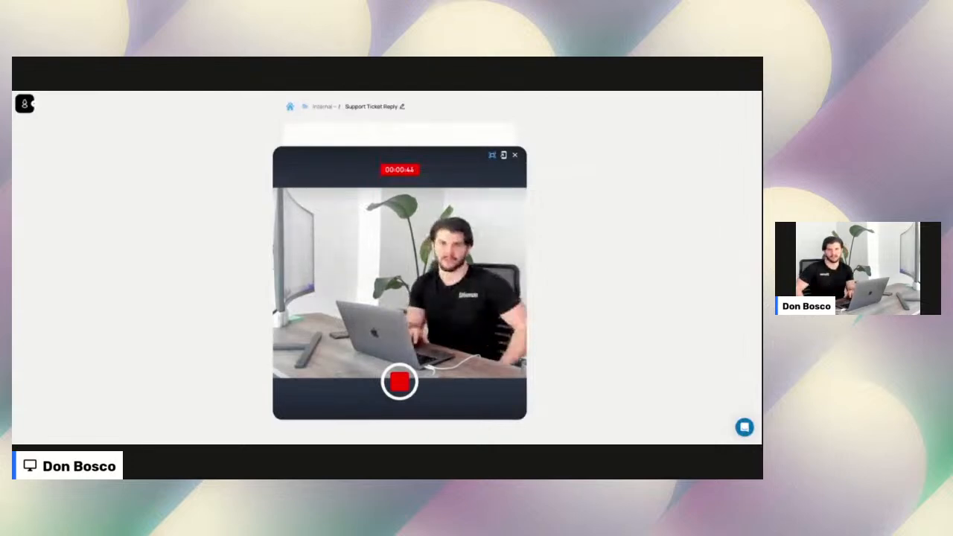
Stop the 45-second support reply take and save it for upload
left_click(399, 384)
left_click(400, 390)
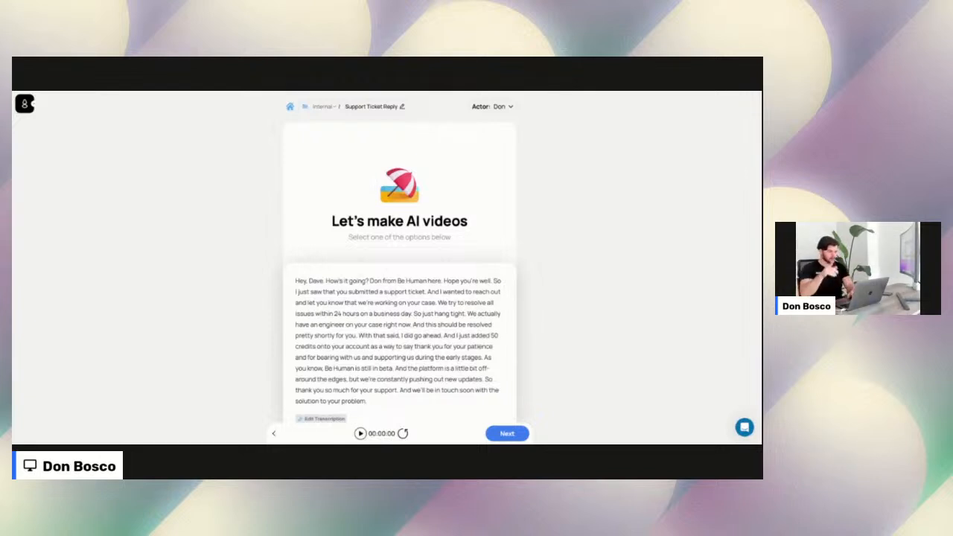
Make the customer's name in the greeting a 'first name' variable, then proceed to adding data
scroll(320, 292, "down", 1)
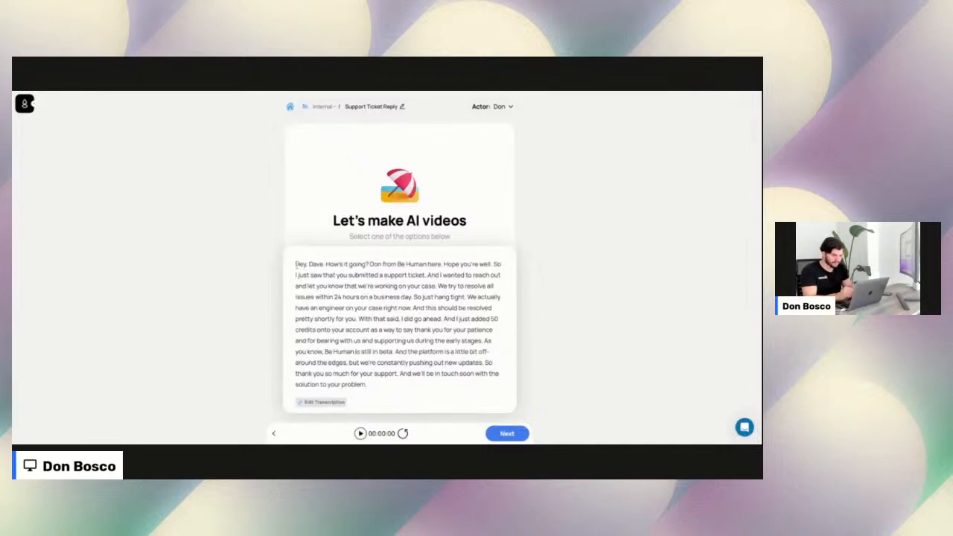
left_click_drag(295, 264, 324, 265)
left_click(308, 262)
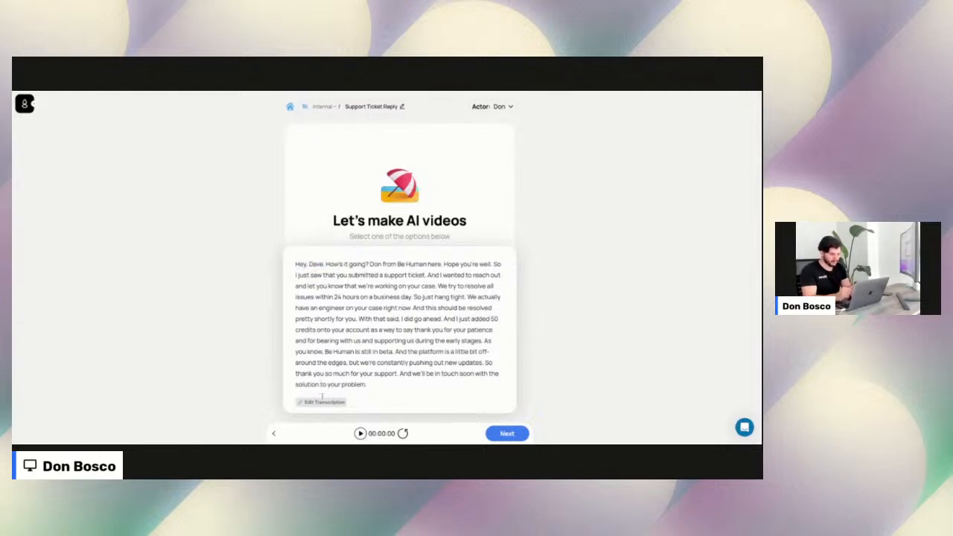
double_click(316, 263)
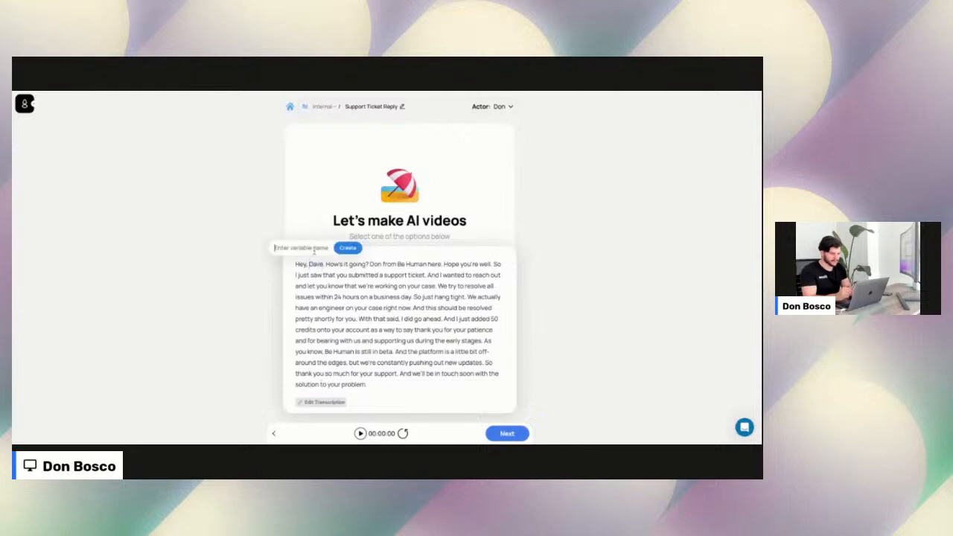
type("first name")
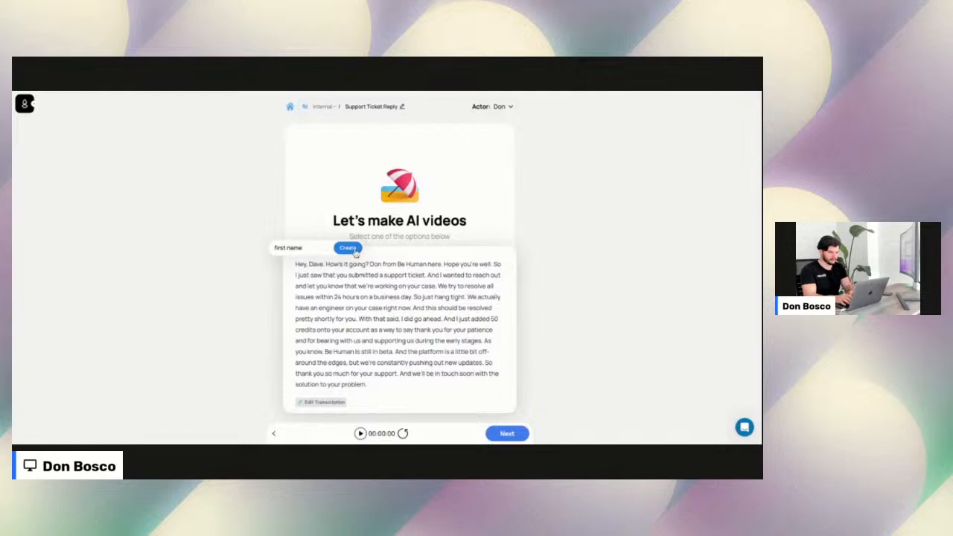
left_click(354, 252)
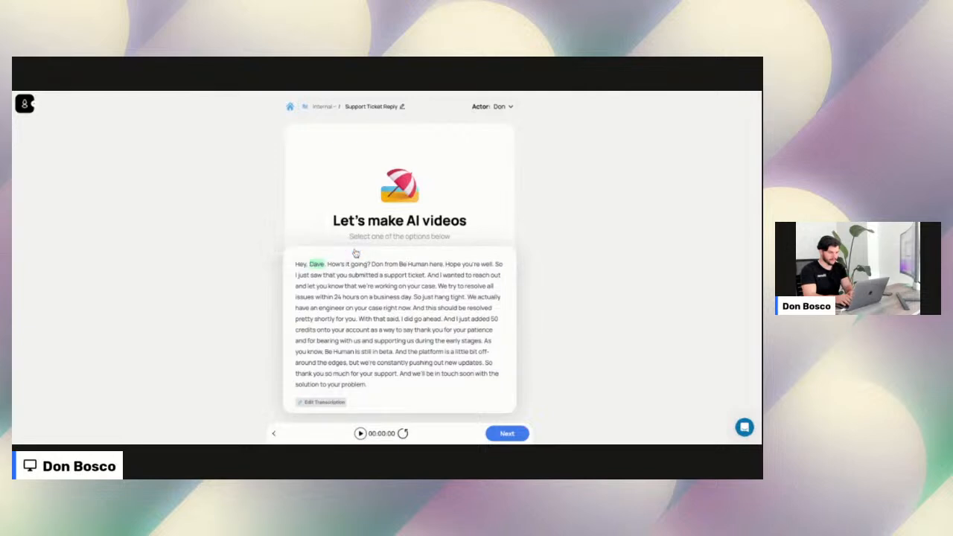
left_click(506, 435)
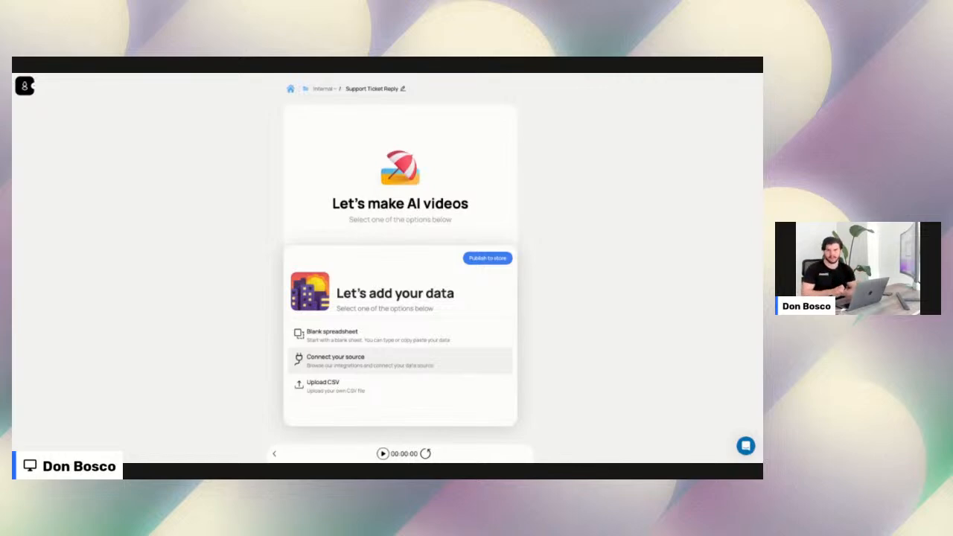
Connect a source through Zapier, choose Intercom, and open the BHuman + Intercom workflow
left_click(339, 370)
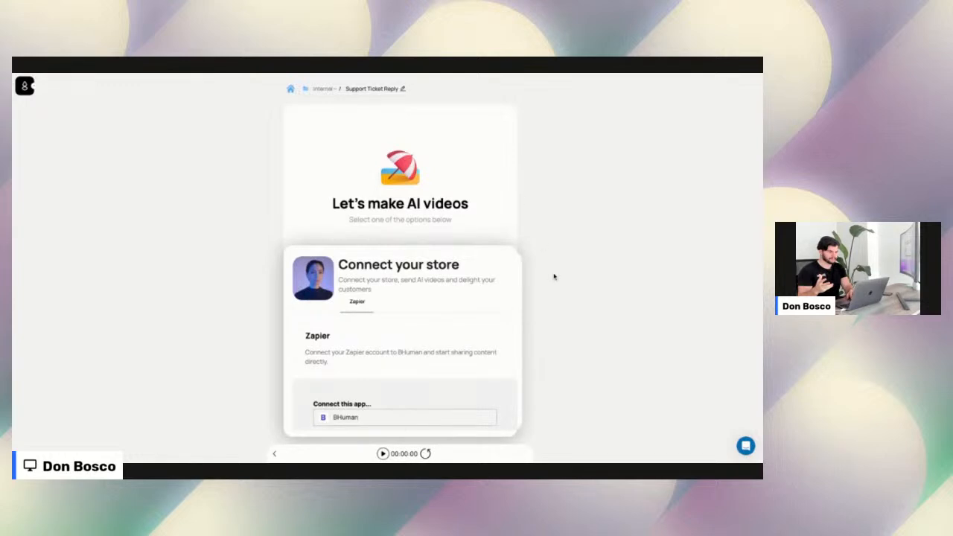
scroll(505, 322, "down", 2)
scroll(503, 324, "up", 2)
scroll(426, 323, "down", 2)
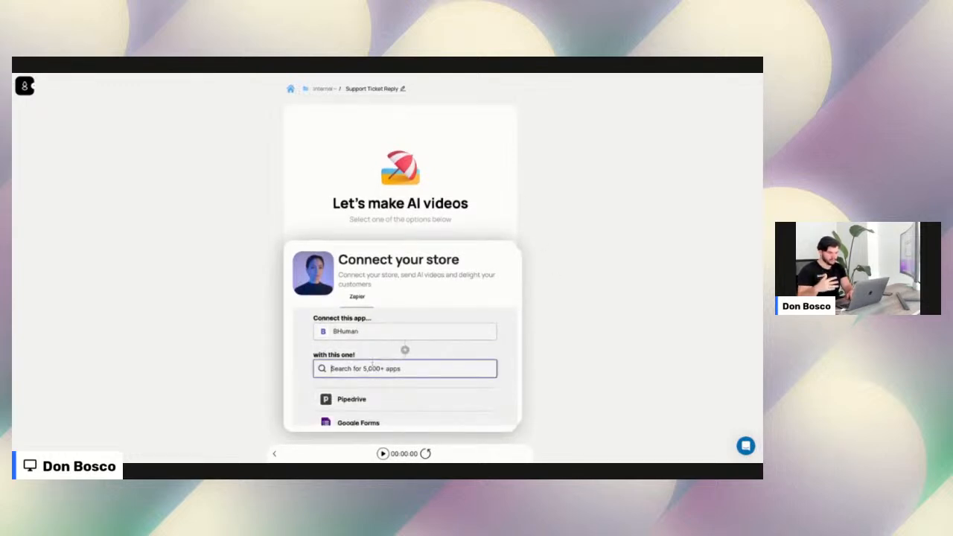
scroll(403, 356, "down", 1)
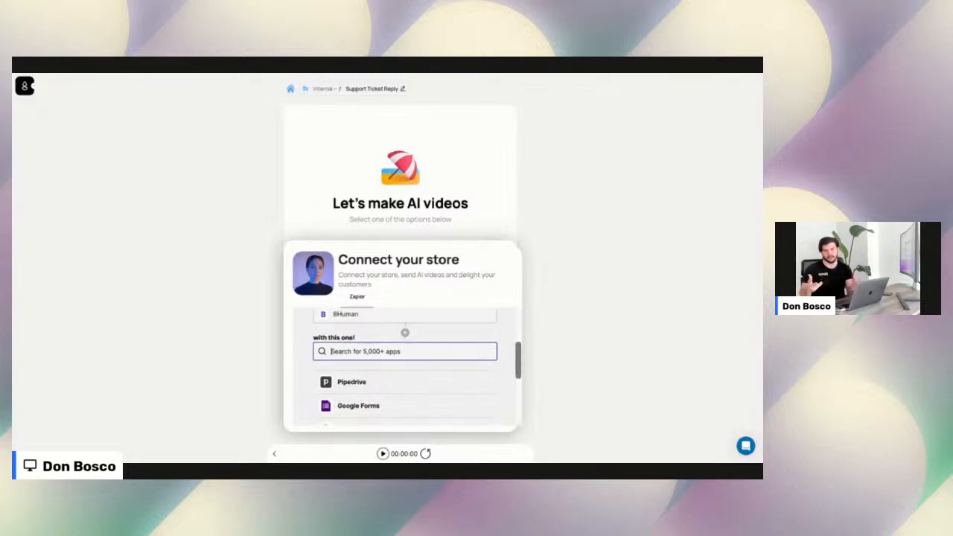
type("Intercom")
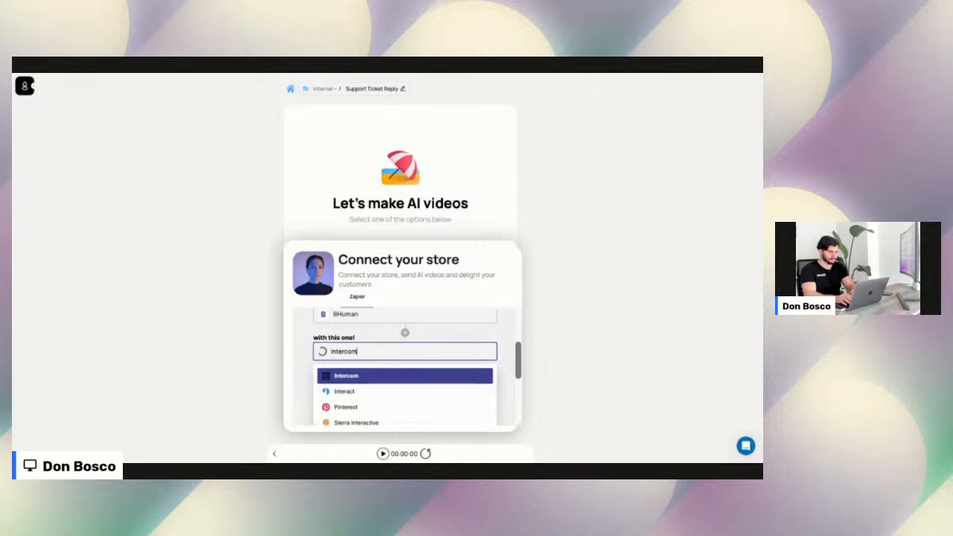
left_click(488, 372)
scroll(488, 372, "down", 5)
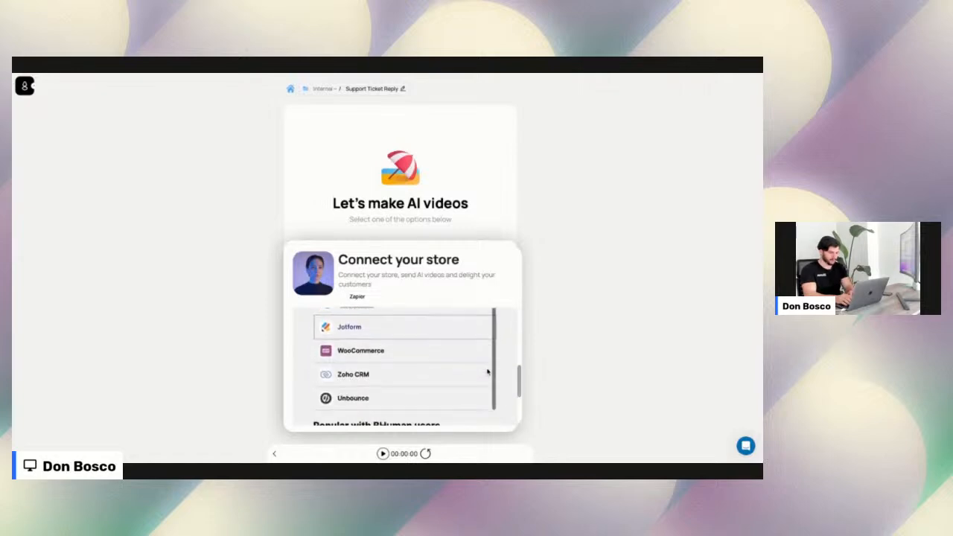
scroll(515, 379, "down", 5)
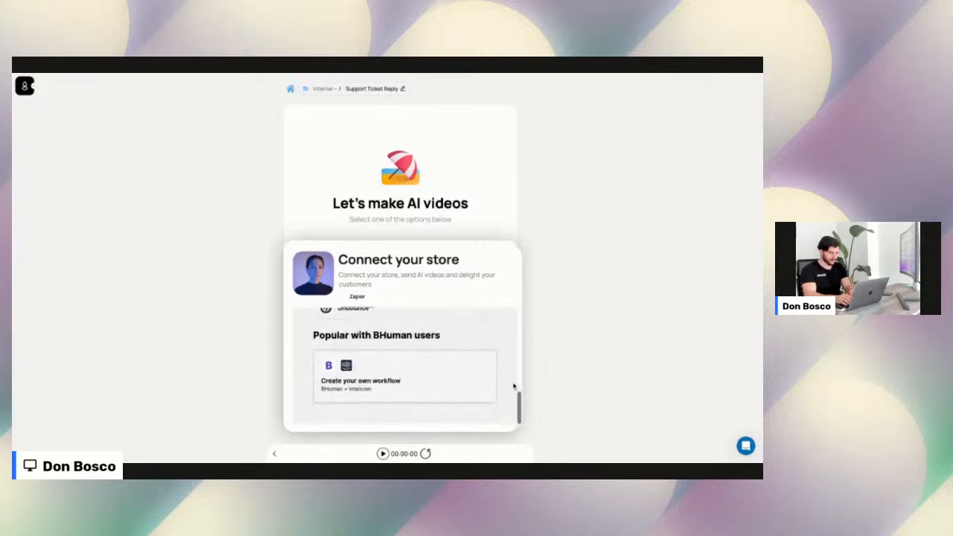
left_click(345, 388)
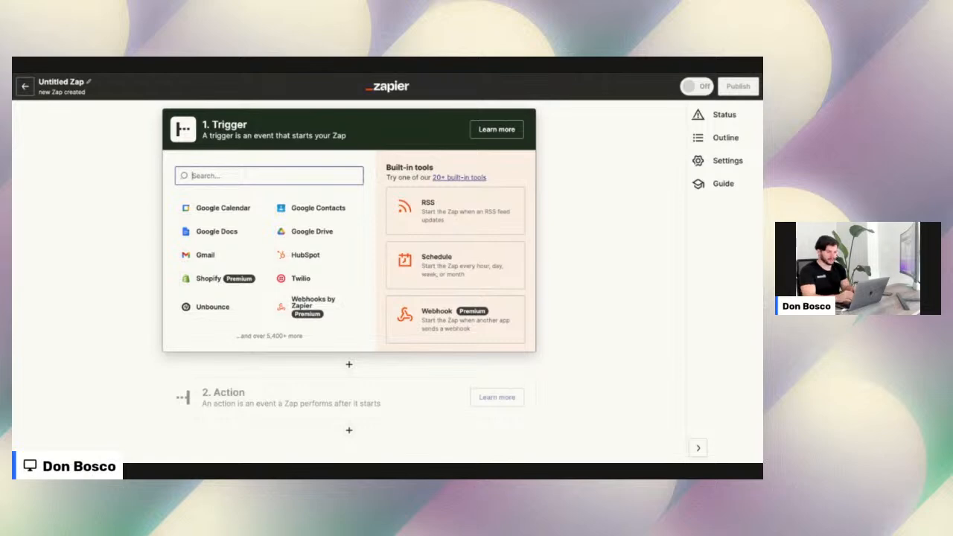
Set the Zap trigger to Intercom's Tag Added to Conversation event
type("intercom")
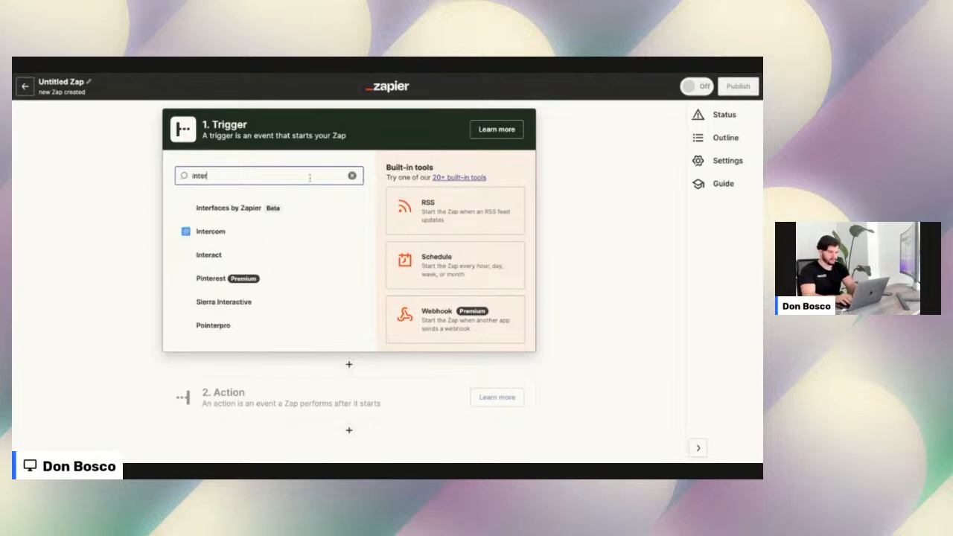
left_click(276, 214)
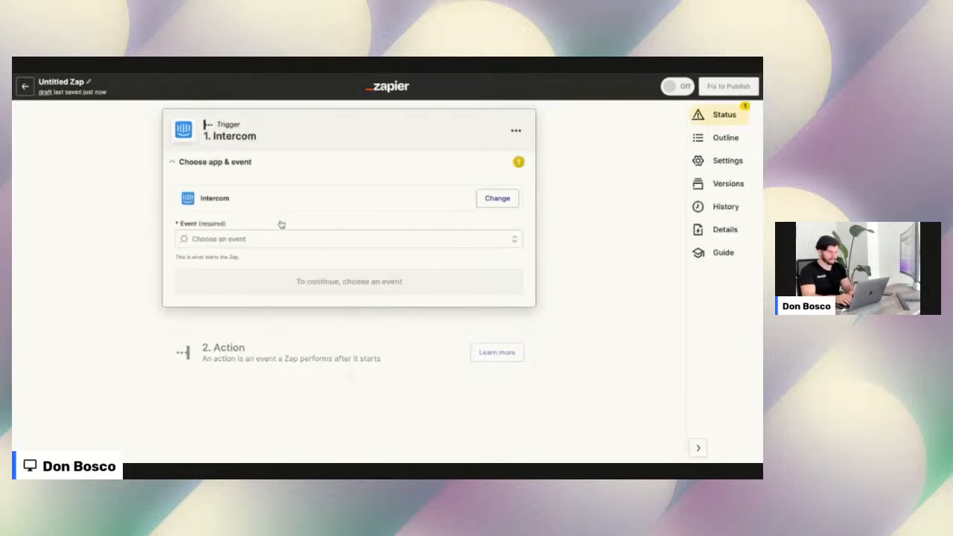
left_click(272, 235)
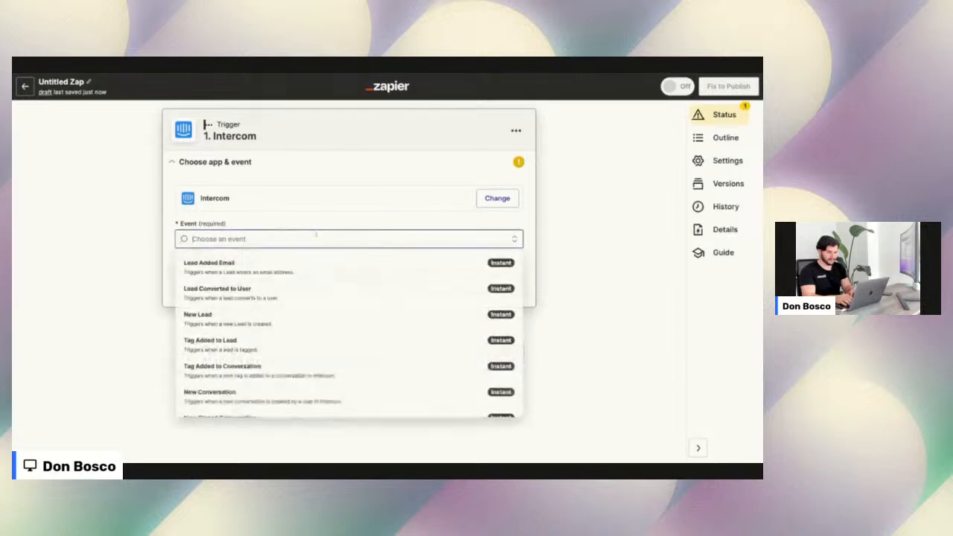
scroll(316, 278, "down", 3)
scroll(298, 311, "down", 1)
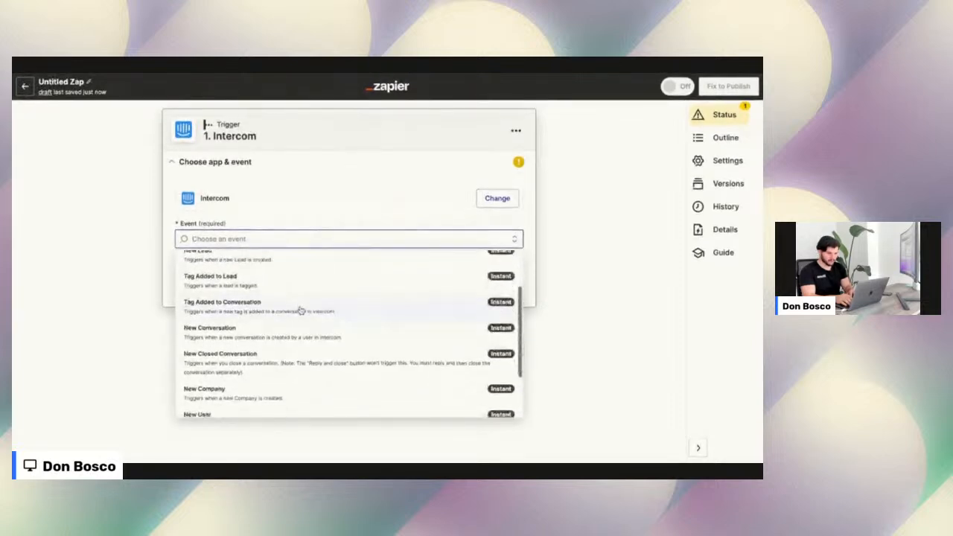
left_click(225, 311)
Connect the Intercom account and continue past trigger setup with Which Tag? left blank
left_click(443, 276)
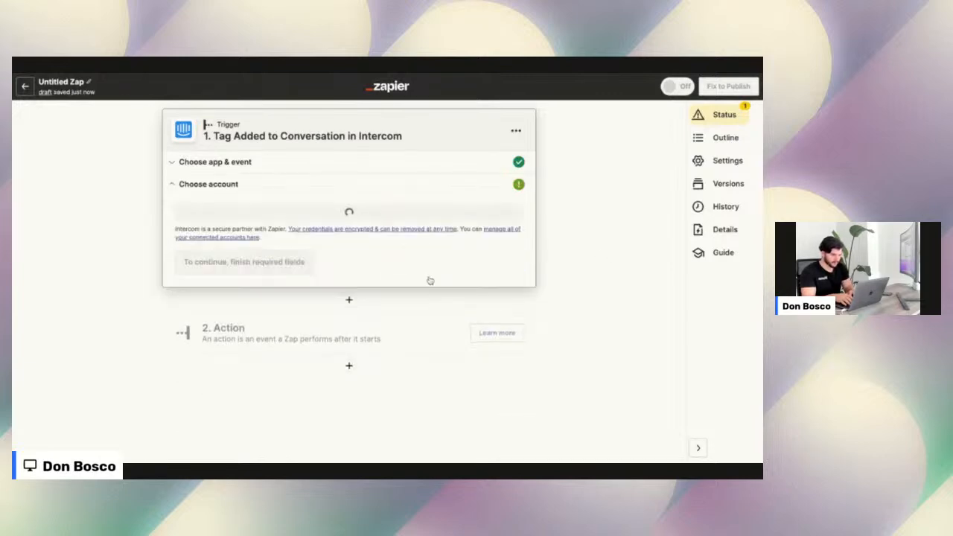
left_click(343, 224)
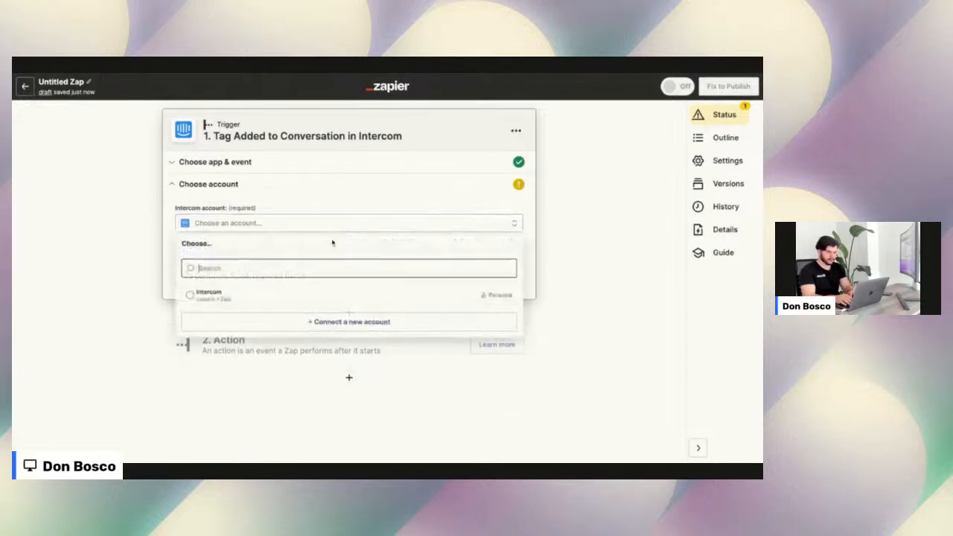
left_click(275, 293)
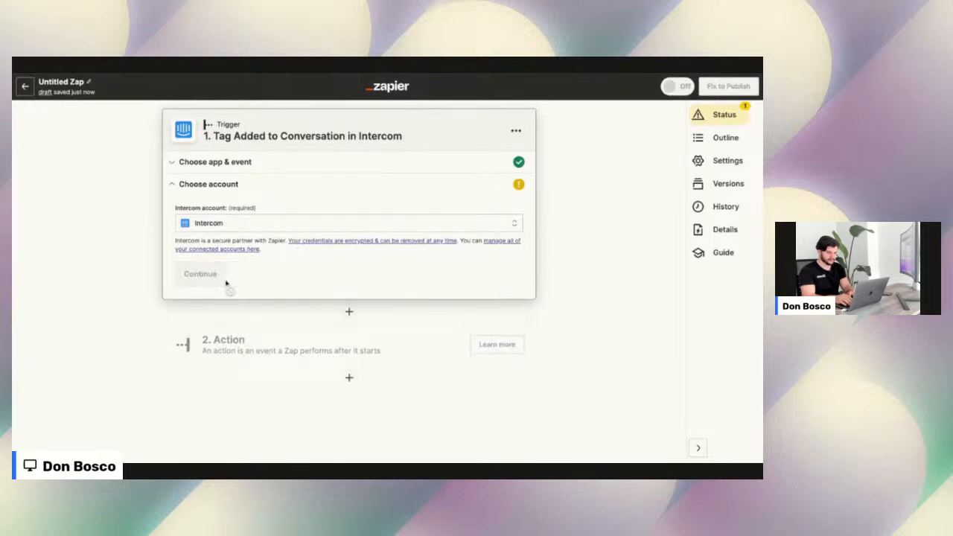
left_click(204, 274)
left_click(377, 257)
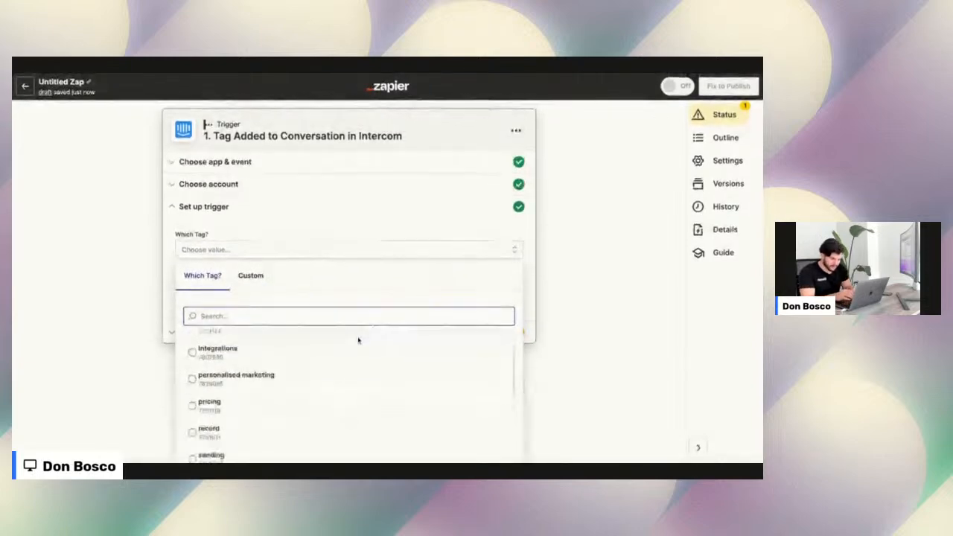
scroll(447, 350, "down", 10)
scroll(461, 381, "up", 10)
left_click(647, 195)
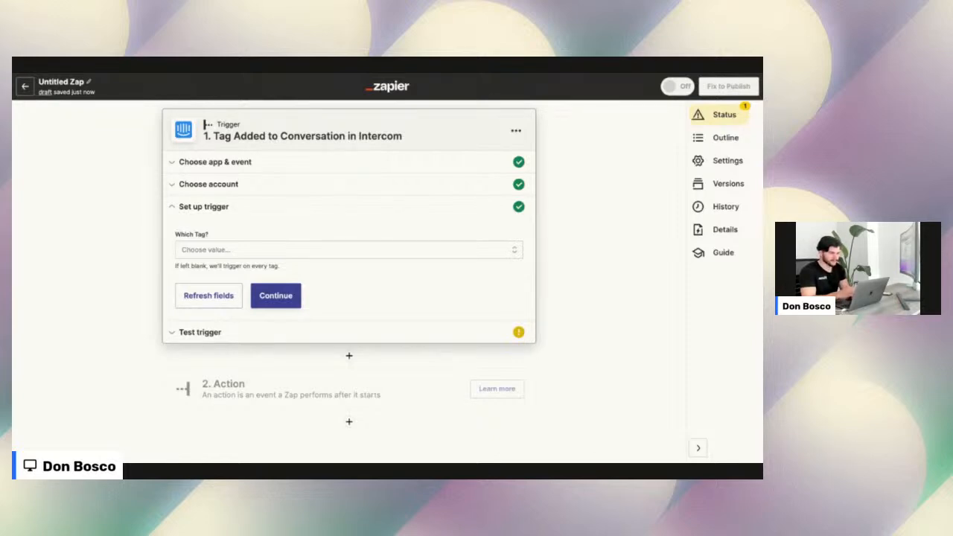
left_click(275, 296)
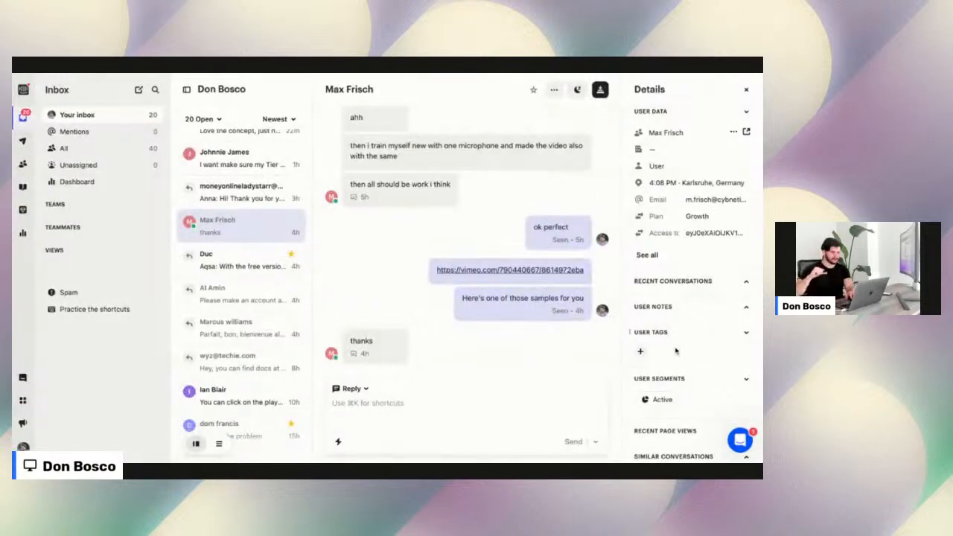
Create and apply a new 'follow up required' tag under the contact's User Tags
scroll(673, 352, "down", 1)
left_click(640, 334)
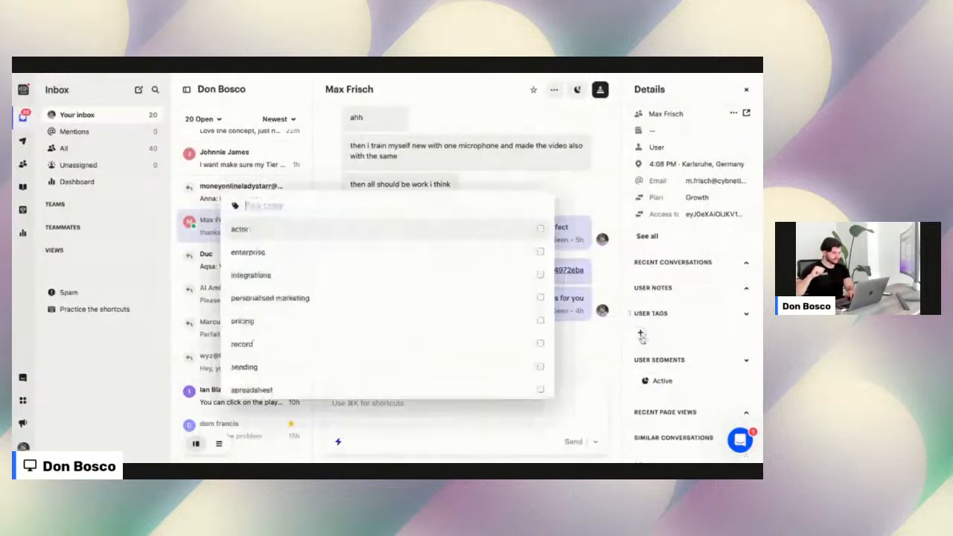
scroll(402, 283, "down", 3)
scroll(395, 293, "up", 2)
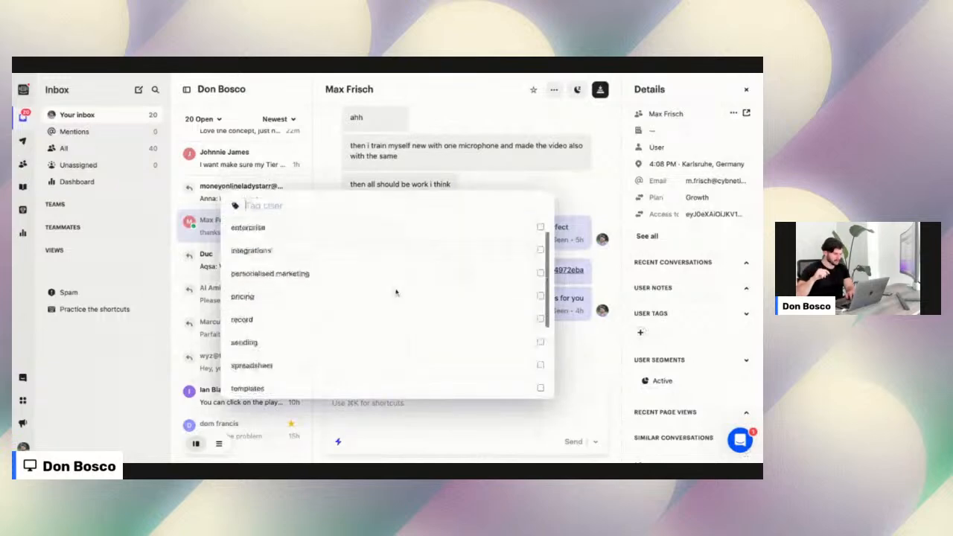
type("fp")
key("BackSpace")
type("ollow")
type("uired")
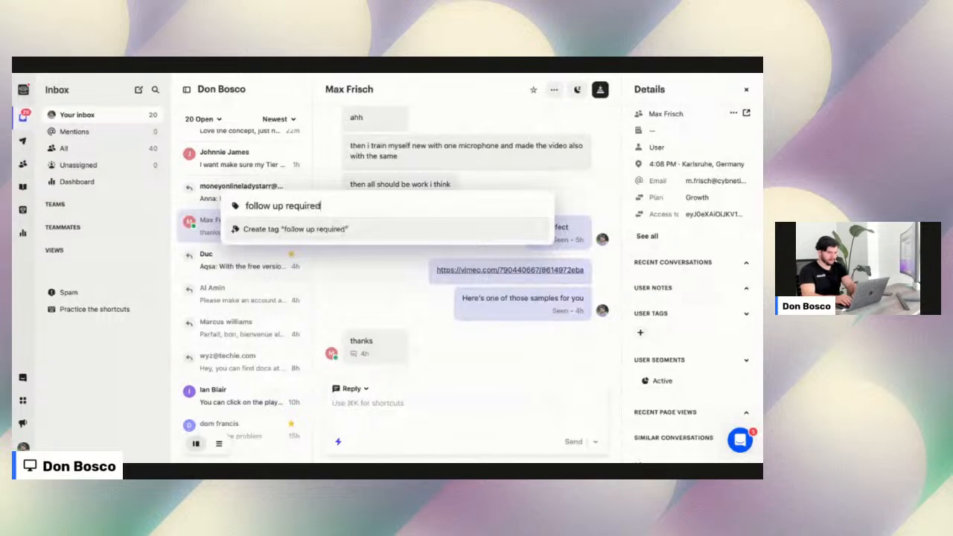
left_click(300, 229)
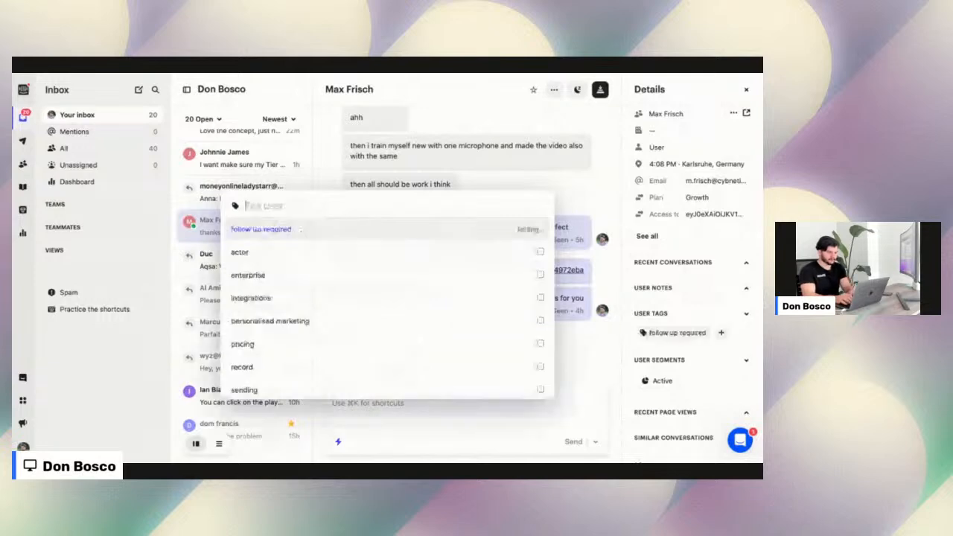
left_click(571, 337)
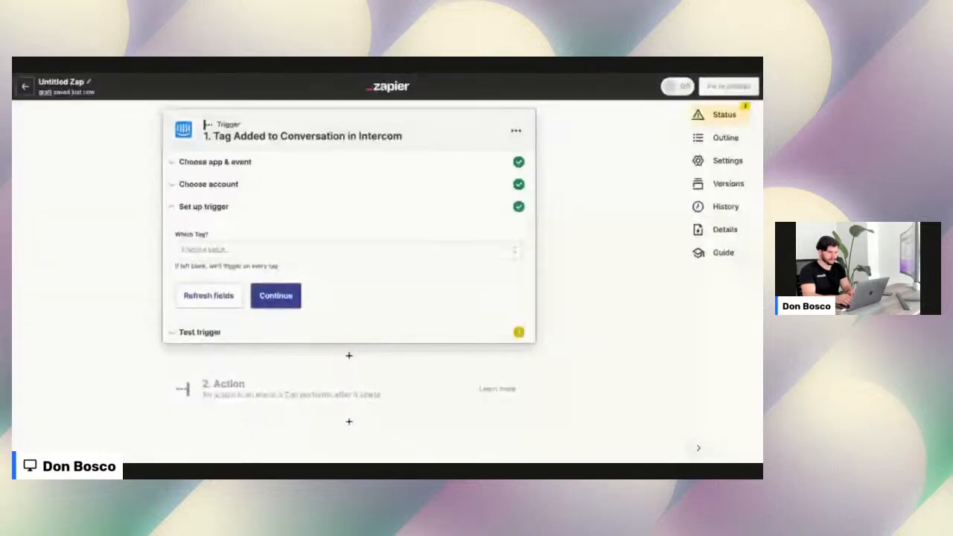
Refresh the trigger fields and search the tag list for 'follow', which finds nothing
left_click(224, 296)
left_click(231, 249)
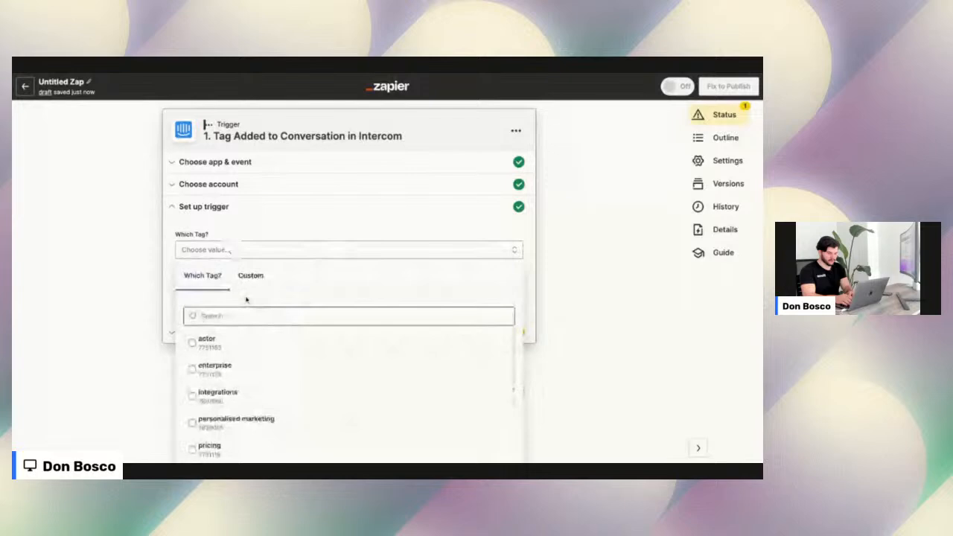
scroll(246, 313, "down", 5)
scroll(257, 356, "down", 1)
scroll(257, 357, "up", 2)
type("f")
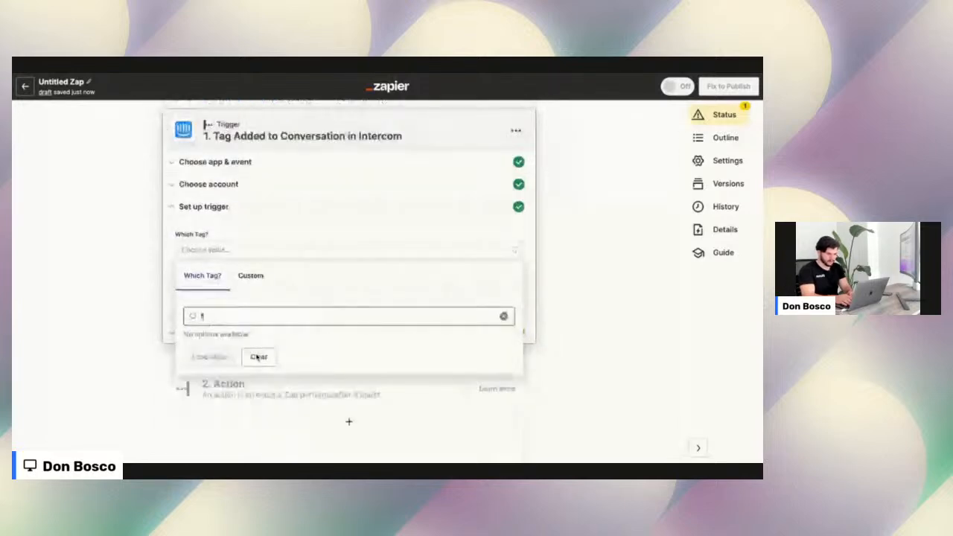
type("ollow")
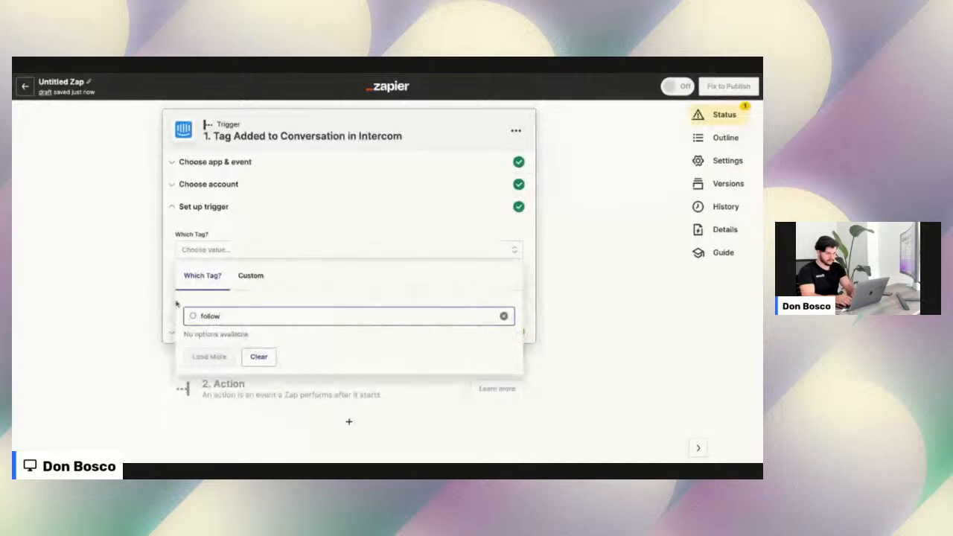
left_click(138, 303)
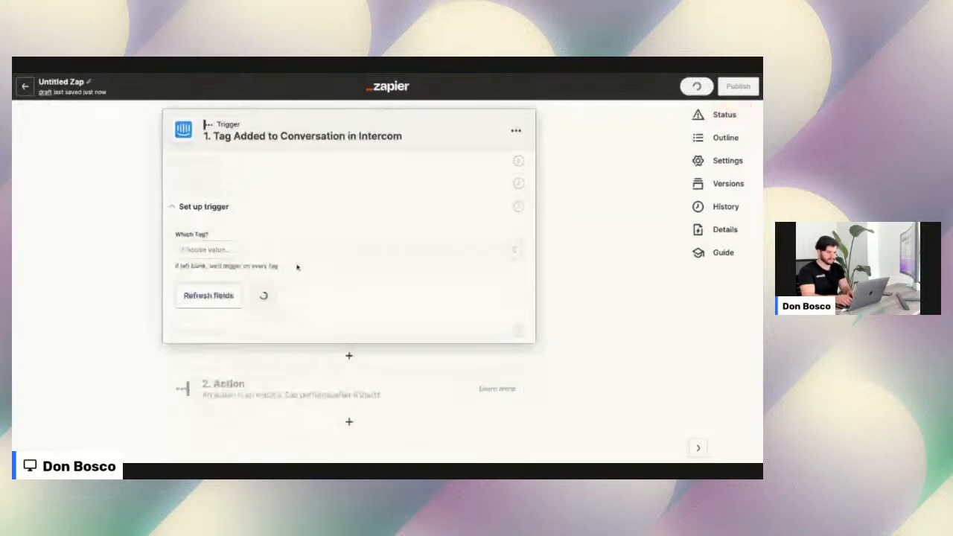
Refresh the tags again, select 'follow up required', and continue to the trigger test
left_click(235, 299)
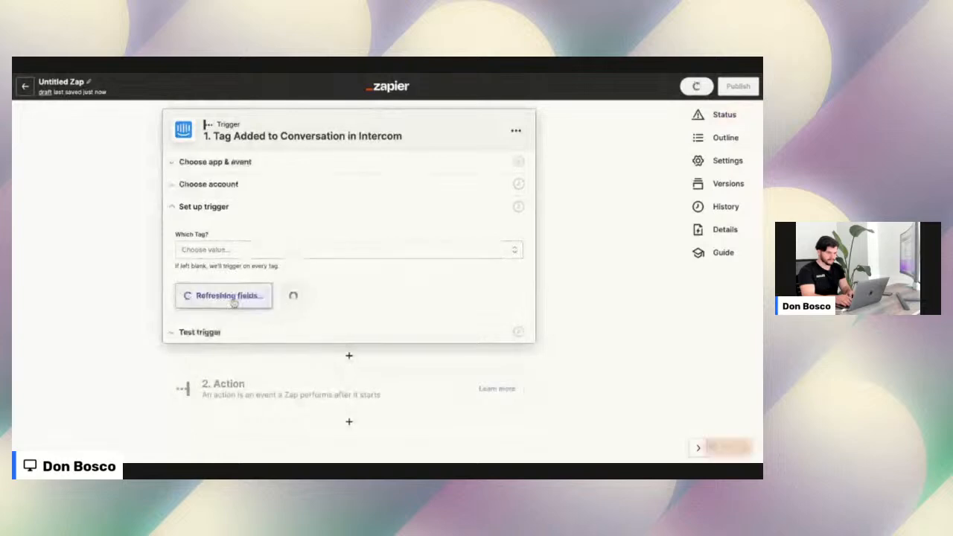
left_click(303, 249)
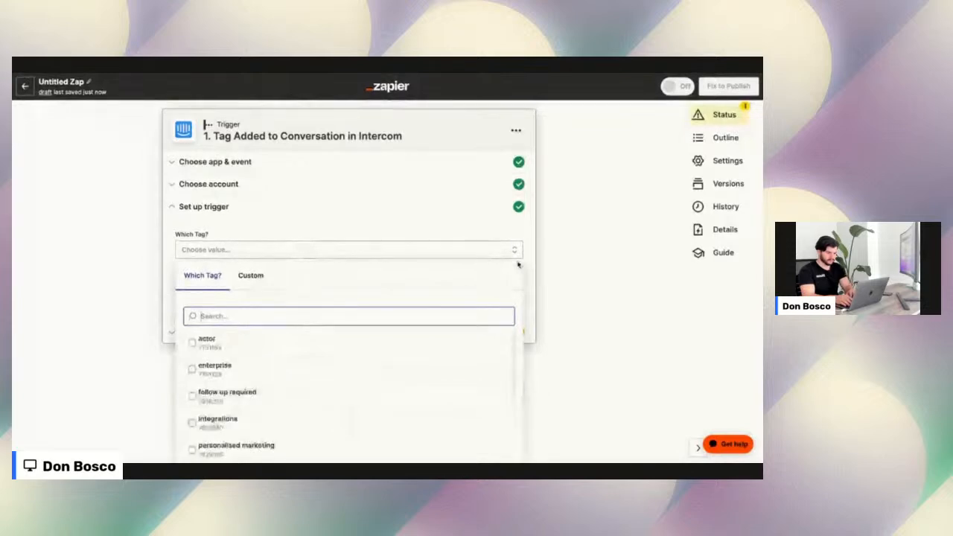
scroll(317, 436, "down", 1)
left_click(317, 436)
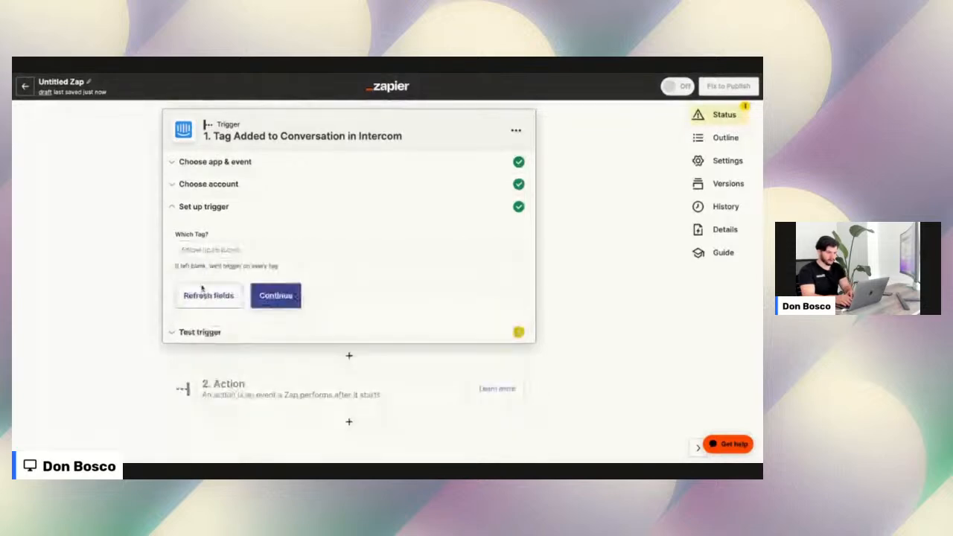
left_click(287, 298)
scroll(446, 352, "down", 1)
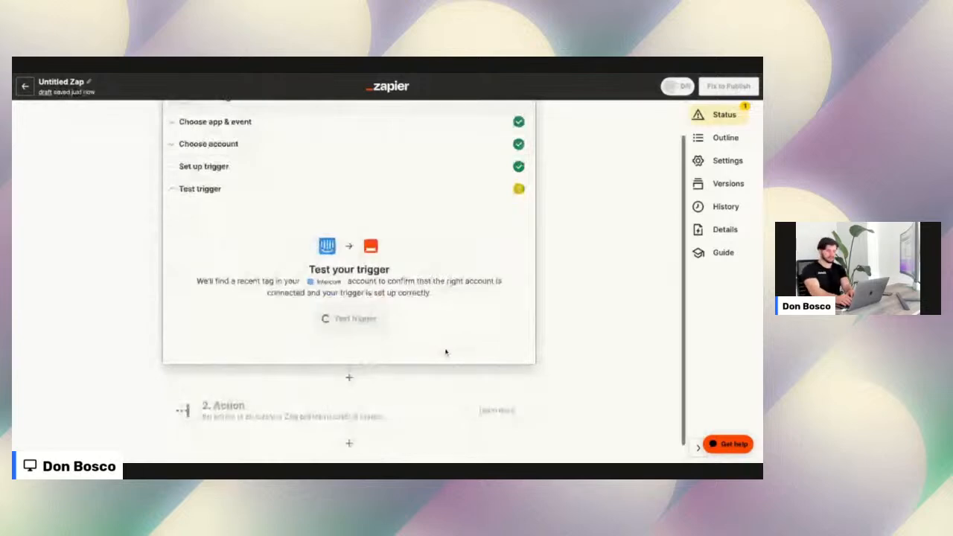
Run the trigger test twice, which reports no tag found, then return to the Intercom inbox
left_click(352, 324)
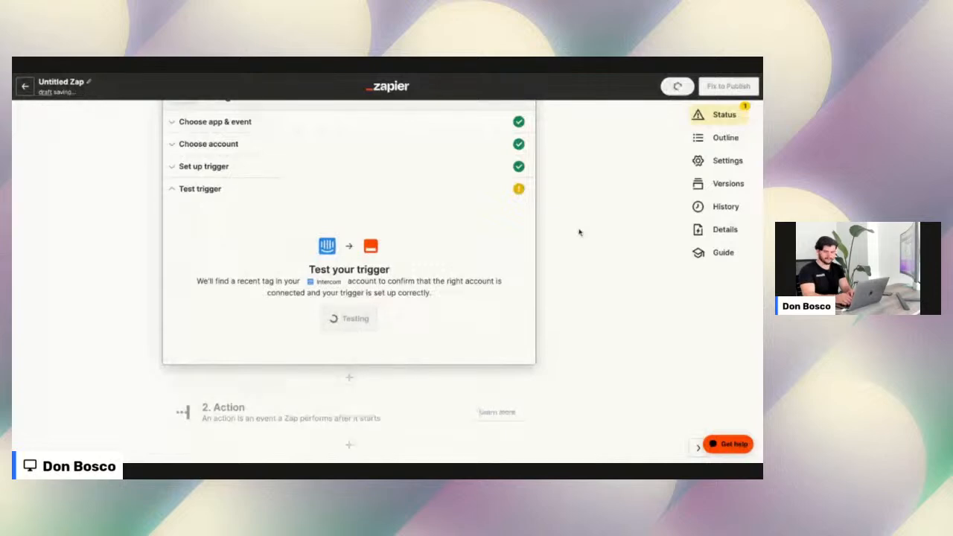
left_click(331, 305)
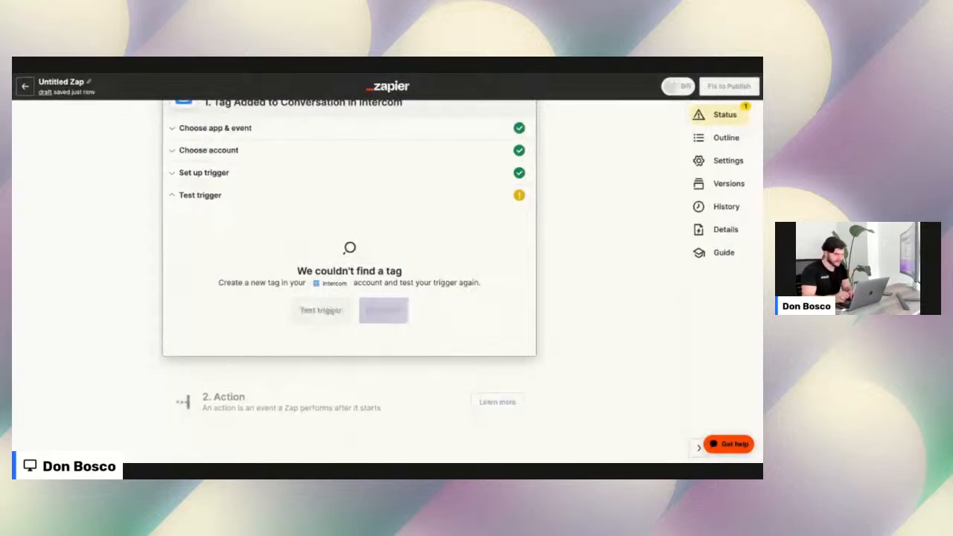
key("ctrl+Tab")
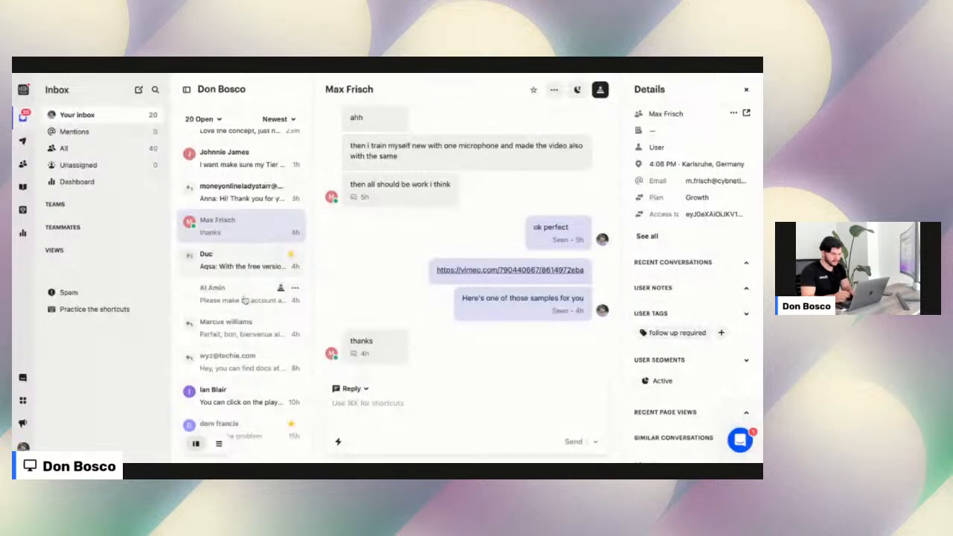
Open another customer's conversation and search the tag picker for 'follow' without applying a tag
scroll(255, 273, "up", 1)
scroll(254, 273, "up", 3)
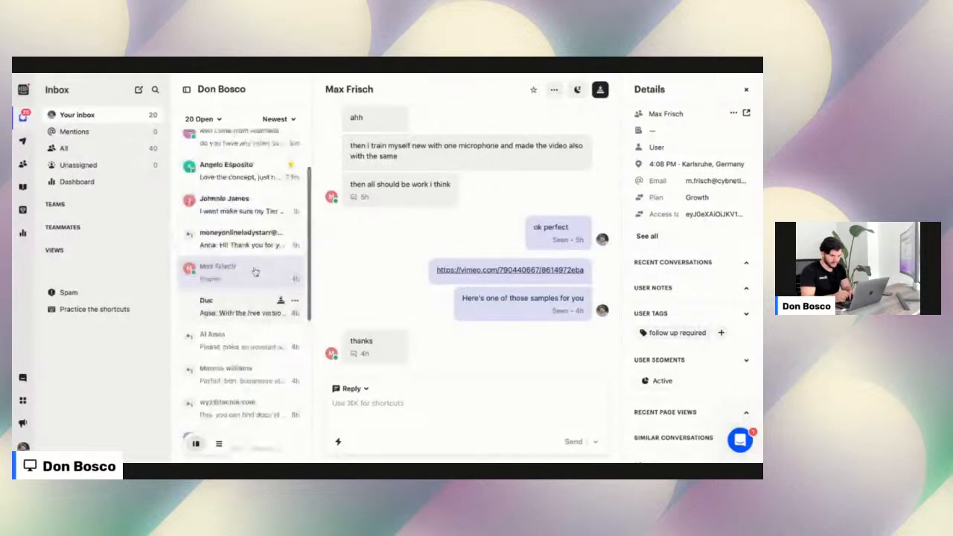
left_click(246, 214)
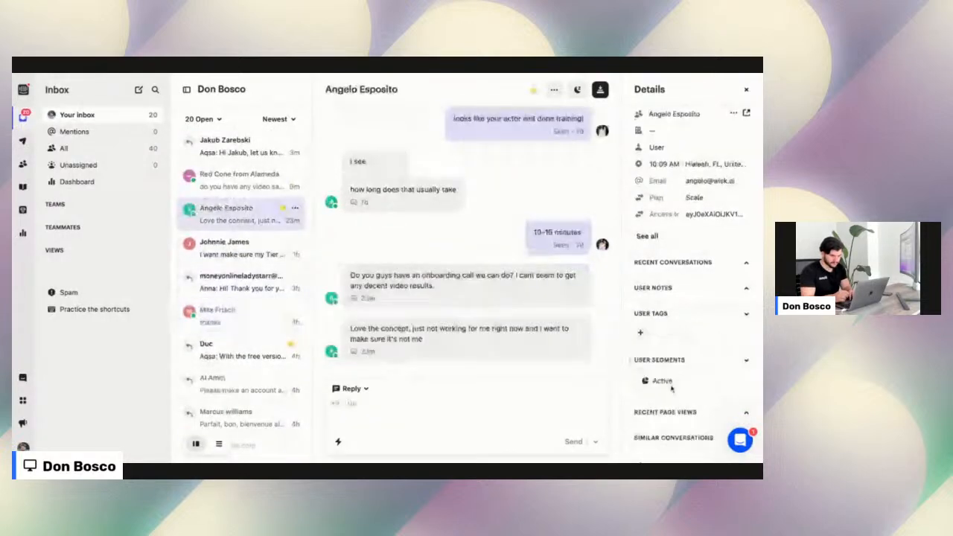
left_click(640, 332)
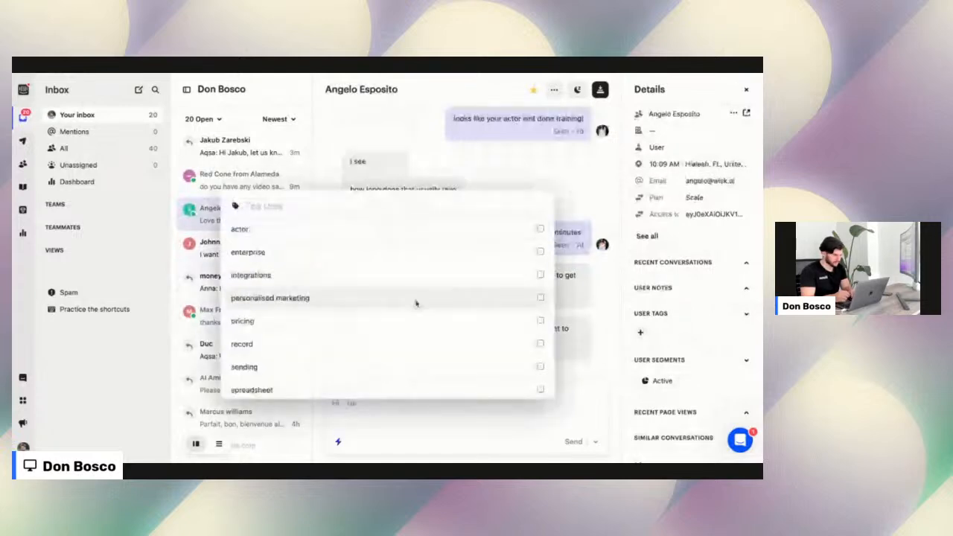
type("follow")
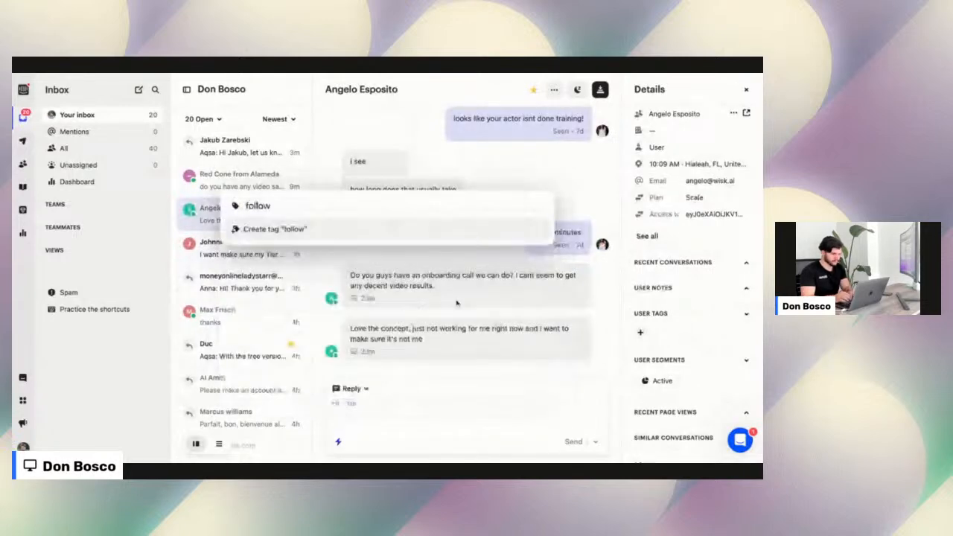
key("BackSpace")
key("BackSpace")
key("BackSpace")
key("BackSpace")
key("BackSpace")
key("BackSpace")
scroll(400, 288, "down", 5)
scroll(401, 289, "up", 5)
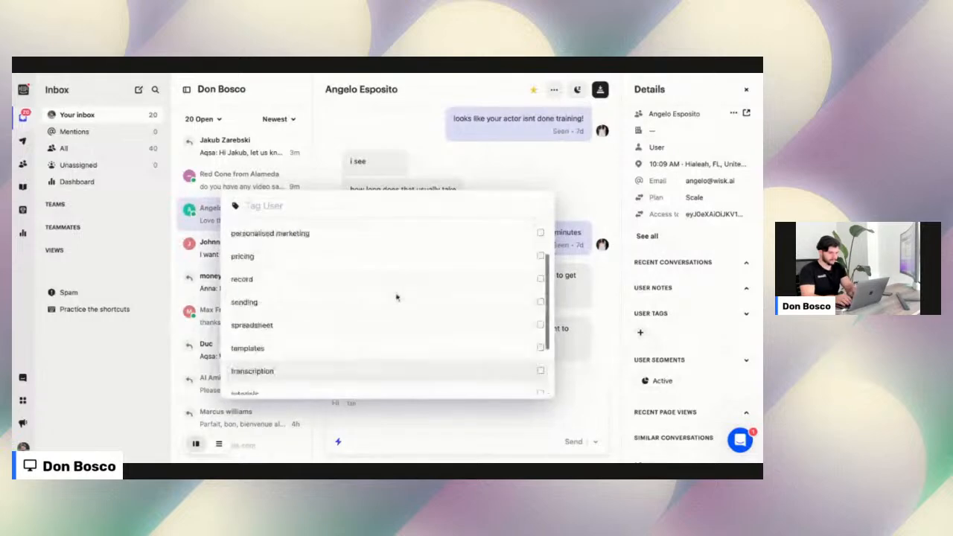
left_click(719, 372)
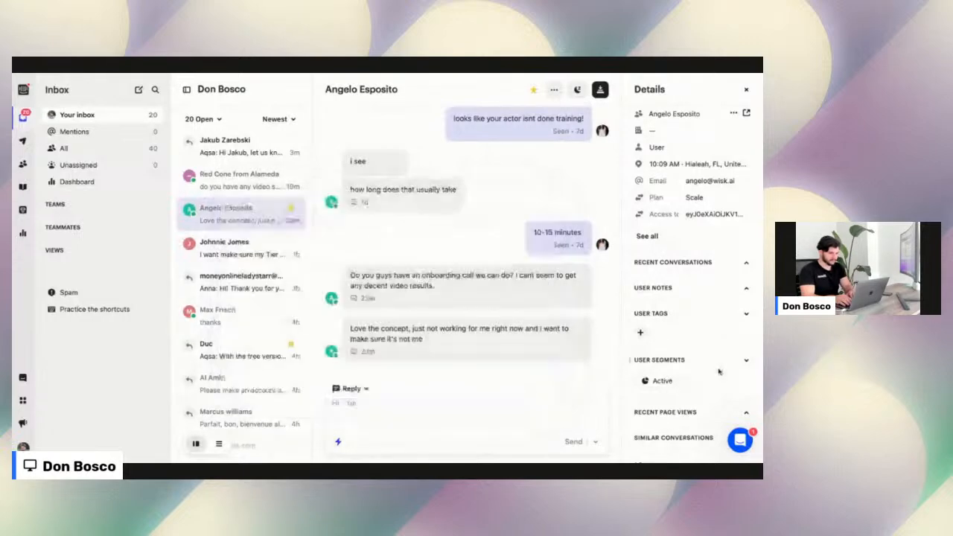
left_click(641, 334)
type("fo")
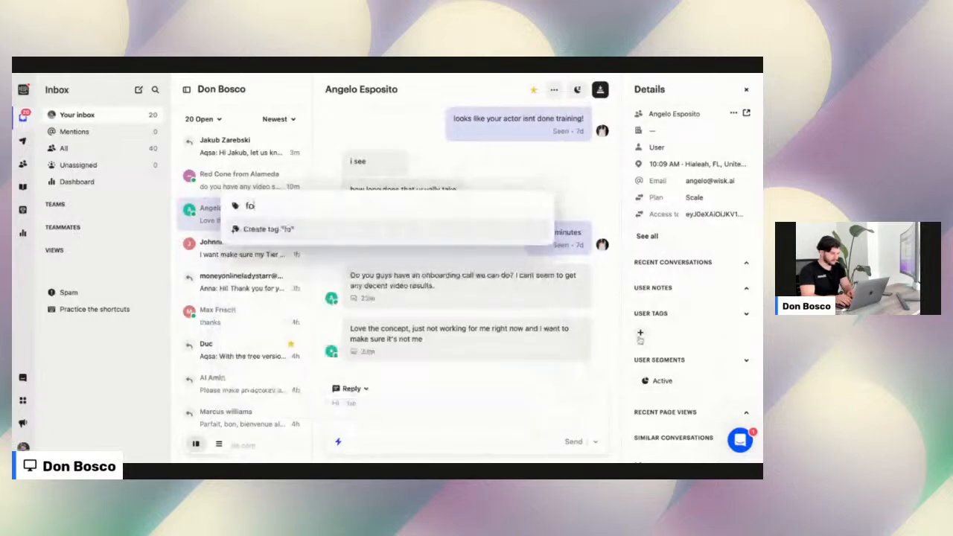
key("BackSpace")
key("BackSpace")
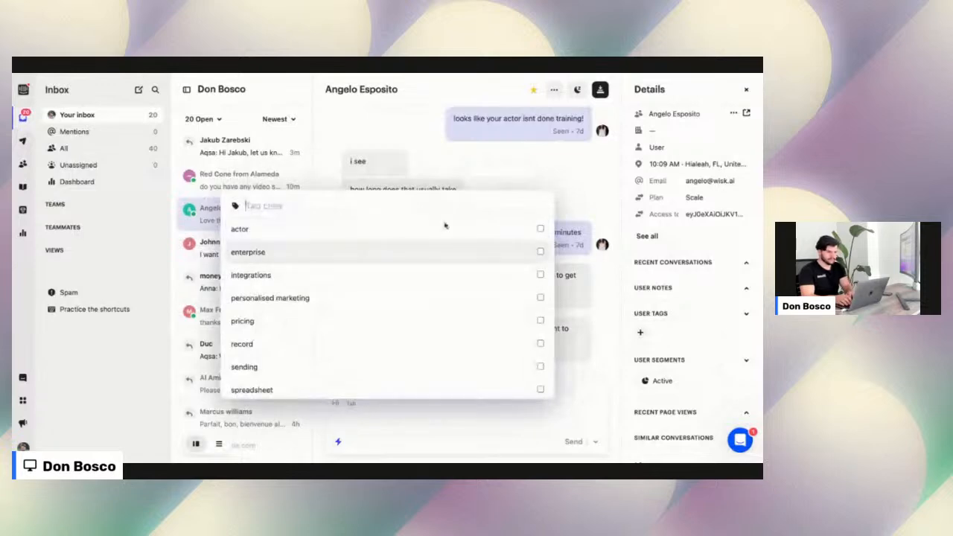
Reload the Intercom inbox and apply the 'follow up required' user tag to the customer
key("super+r")
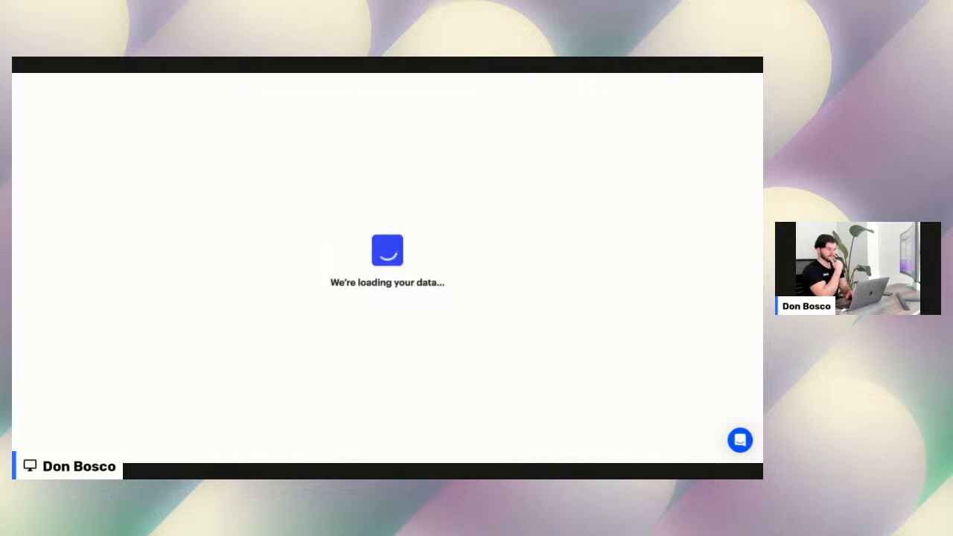
scroll(658, 332, "down", 2)
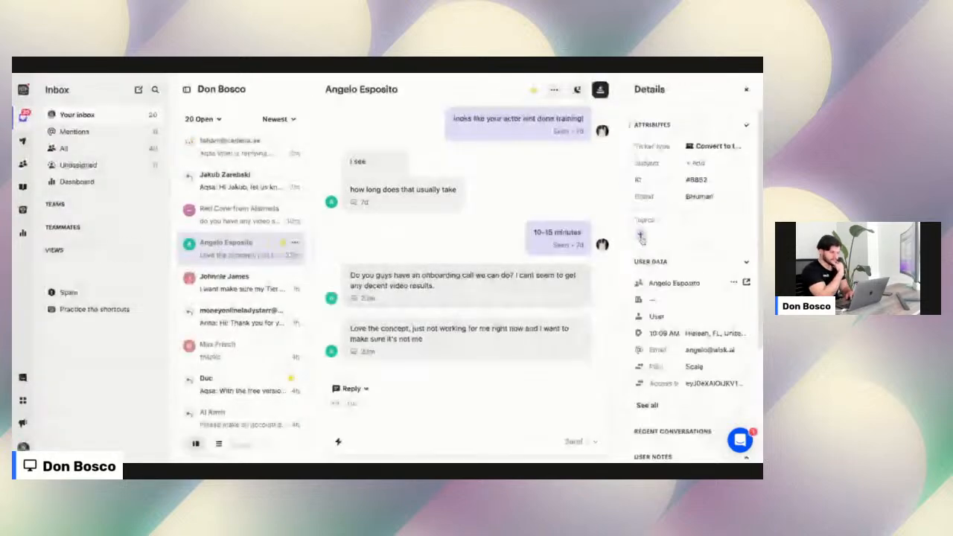
scroll(671, 332, "down", 5)
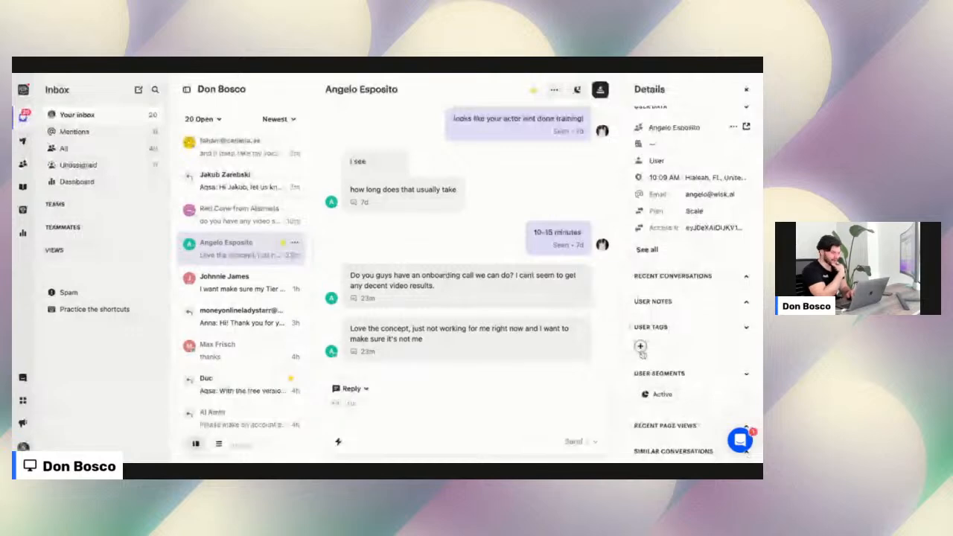
left_click(640, 347)
left_click(379, 282)
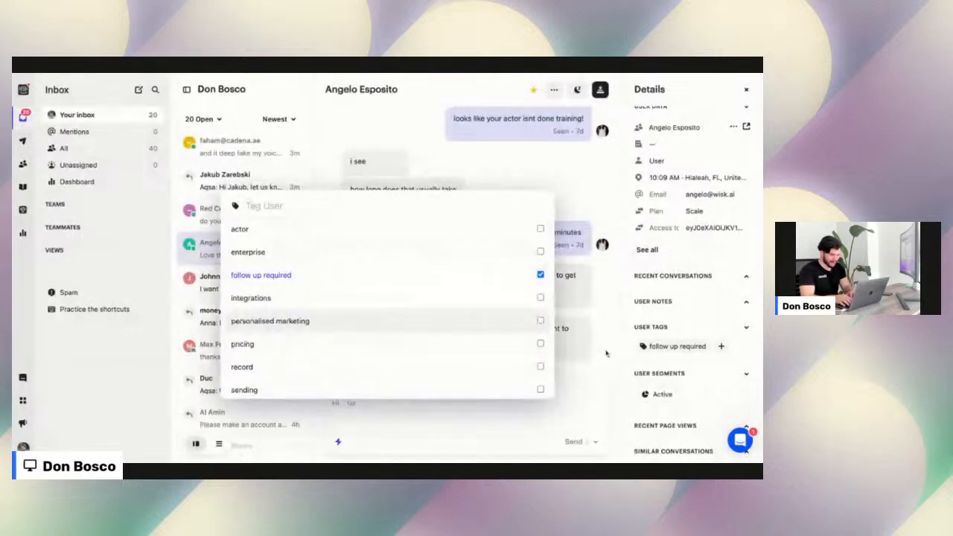
left_click(606, 354)
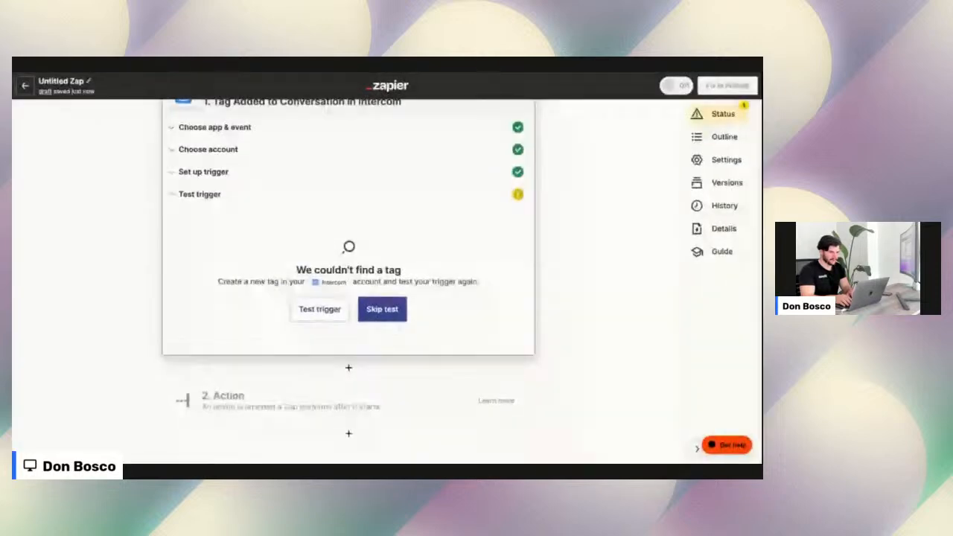
Rerun the tag-added trigger test with 'follow up required' as Which Tag; it still finds no tag
left_click(335, 313)
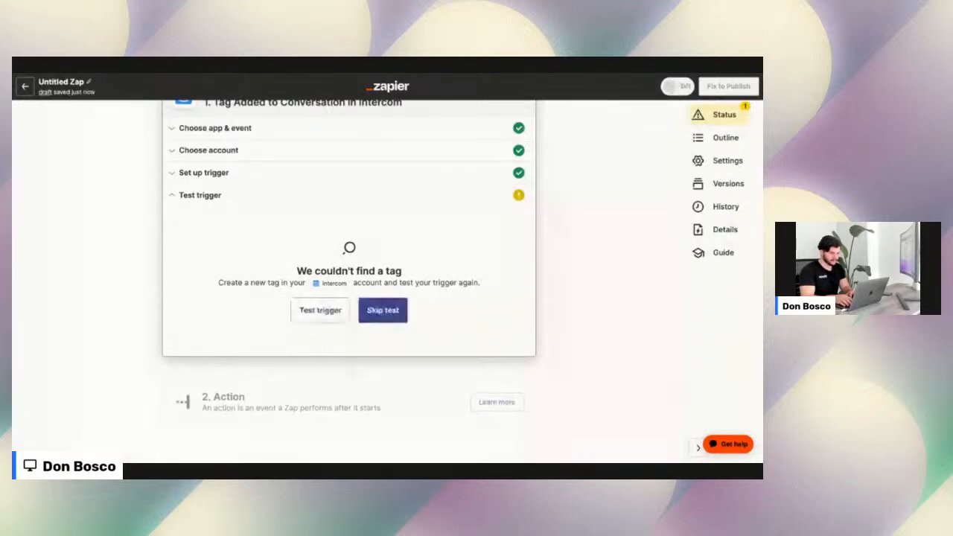
left_click(229, 177)
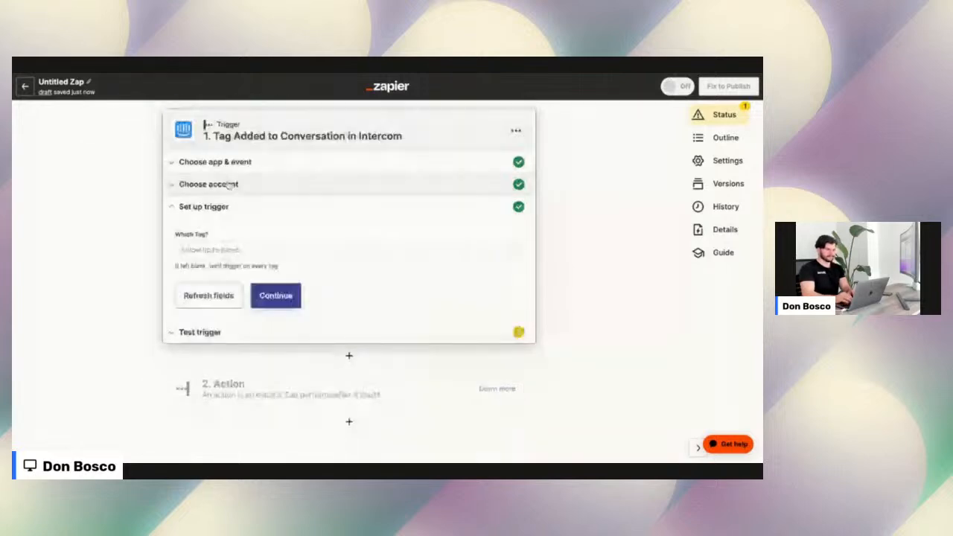
left_click(322, 251)
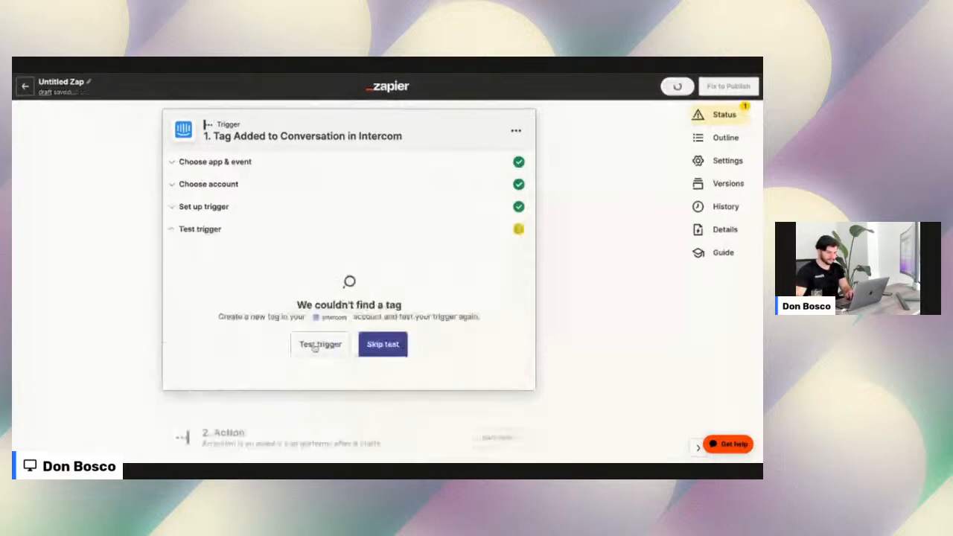
left_click(316, 346)
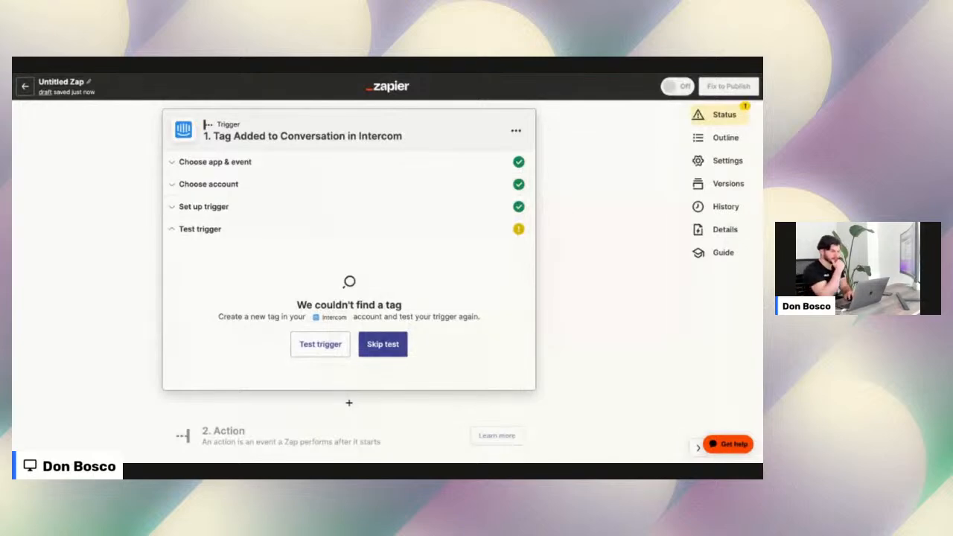
key("ctrl+Tab")
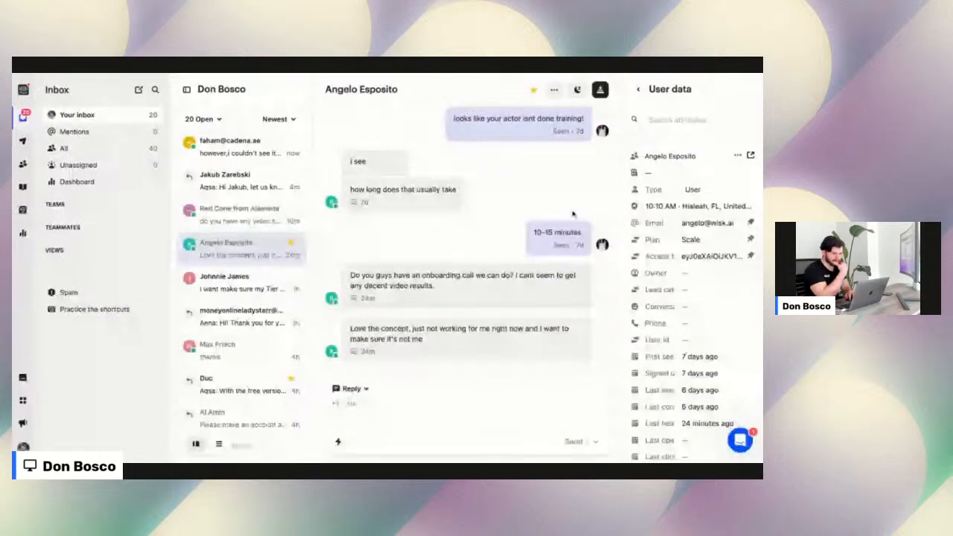
Scroll through the contact's User data panel and return to the conversation Details
scroll(705, 335, "down", 10)
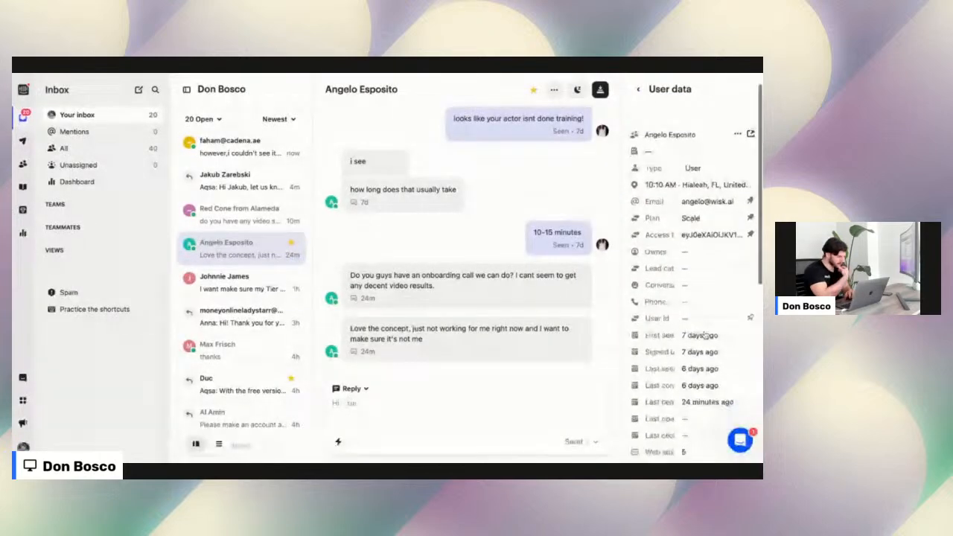
scroll(704, 313, "up", 8)
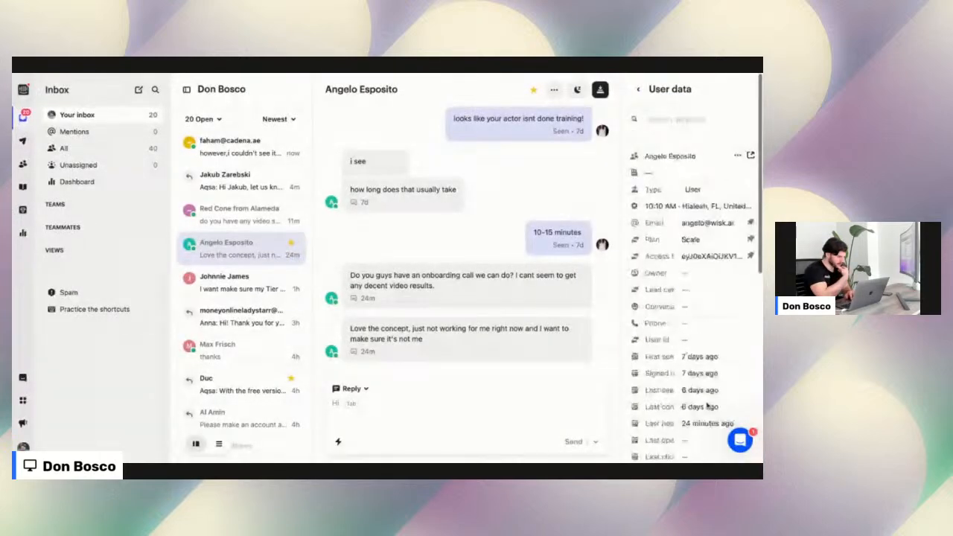
scroll(703, 288, "up", 3)
left_click(639, 91)
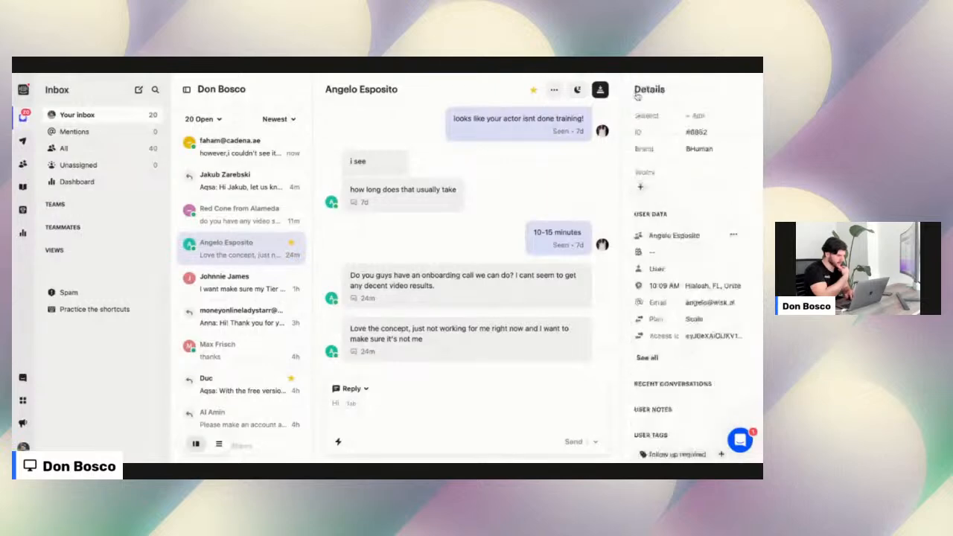
scroll(708, 226, "up", 2)
scroll(704, 239, "up", 2)
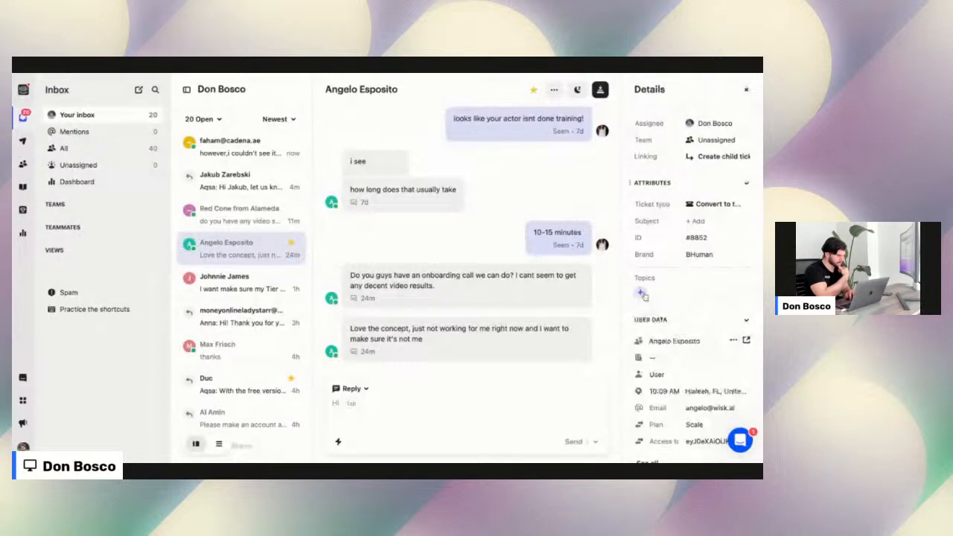
Check the conversation options menu and the Topics list without changing anything
mouse_move(242, 264)
left_click(296, 243)
left_click(438, 245)
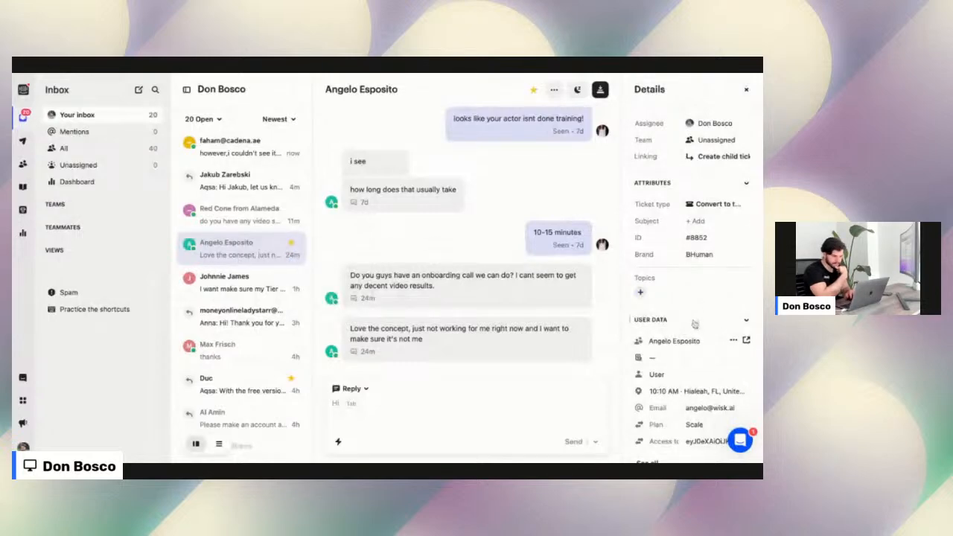
left_click(641, 295)
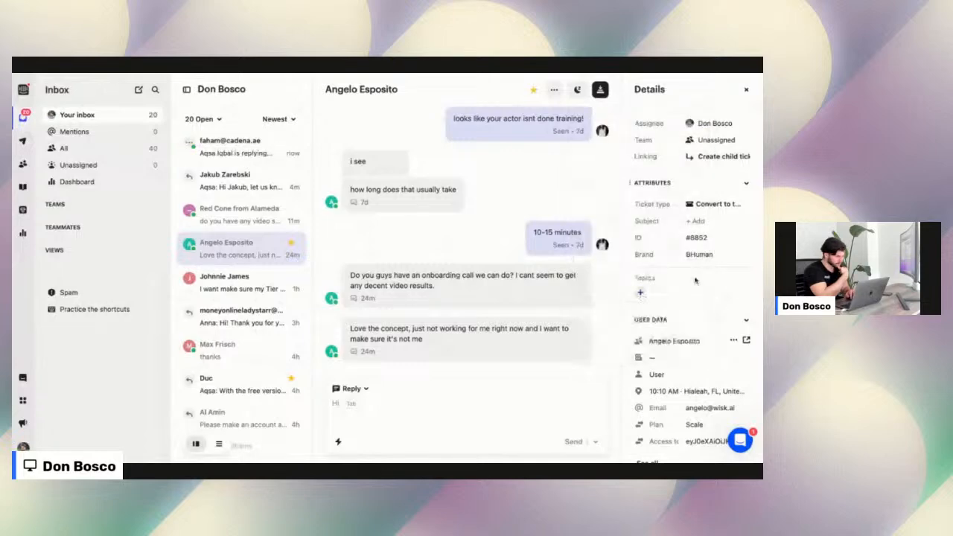
scroll(692, 335, "down", 5)
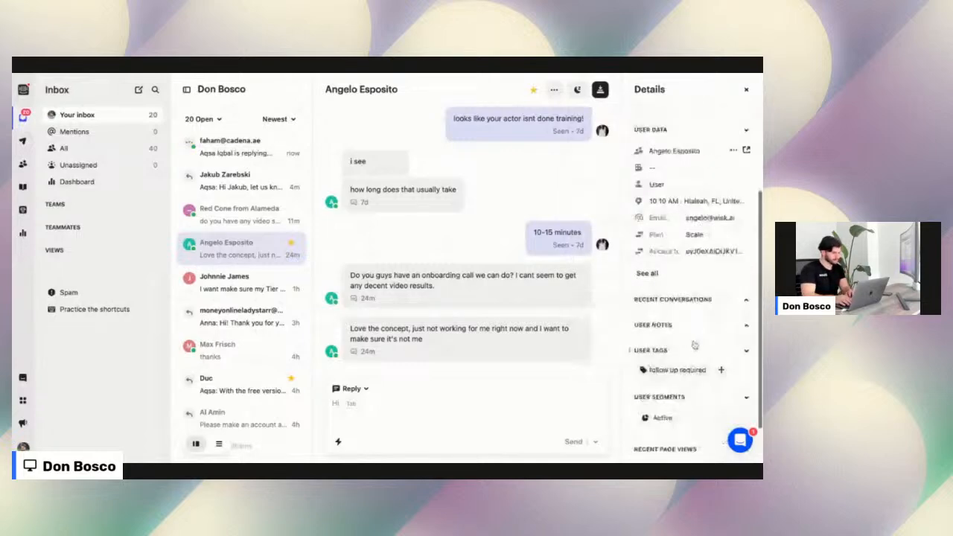
scroll(696, 357, "down", 2)
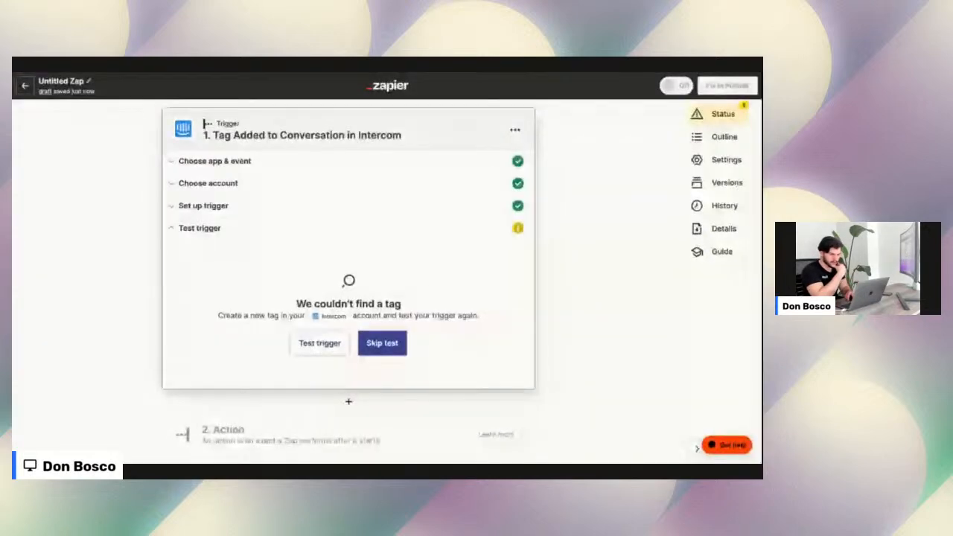
Change the Intercom trigger event to Tag Added to User and confirm the Intercom account
left_click(221, 208)
left_click(234, 185)
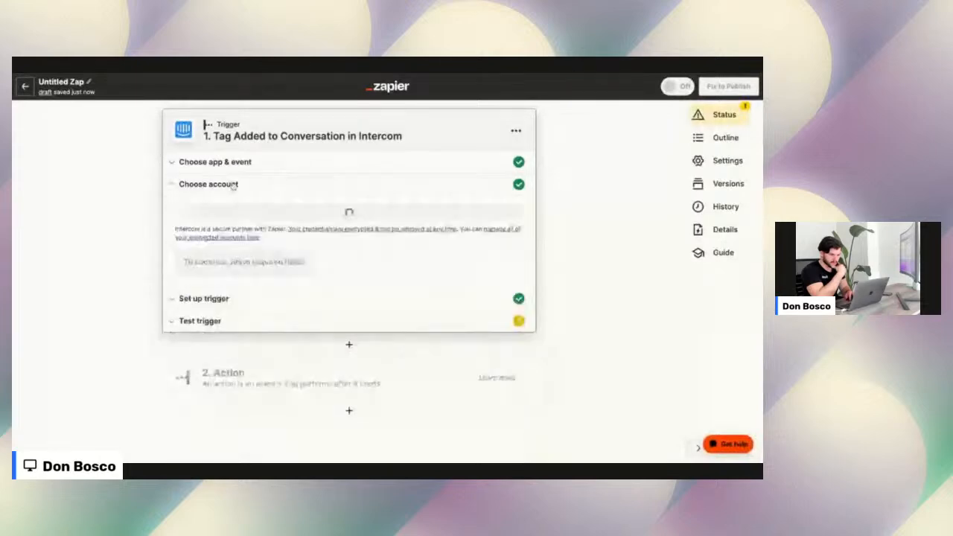
left_click(240, 169)
left_click(208, 239)
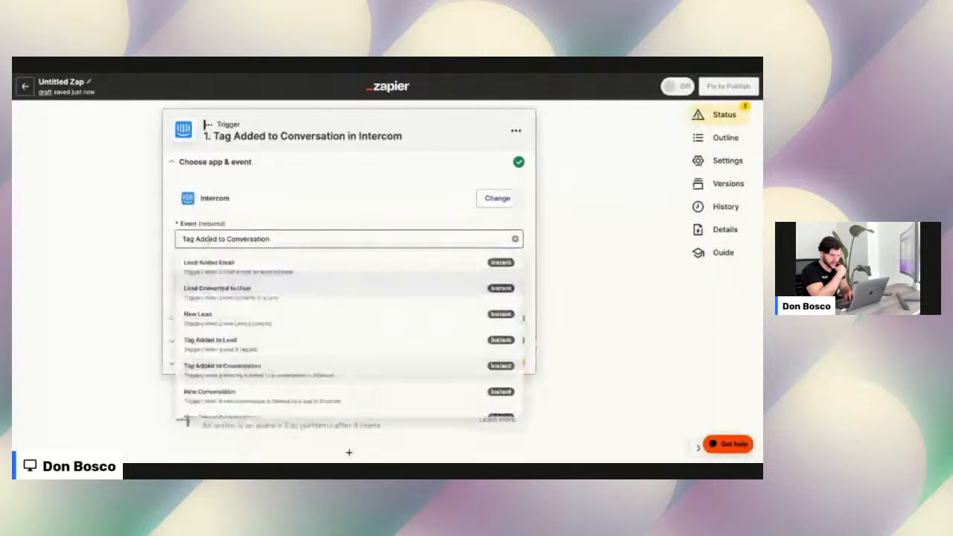
scroll(298, 323, "down", 4)
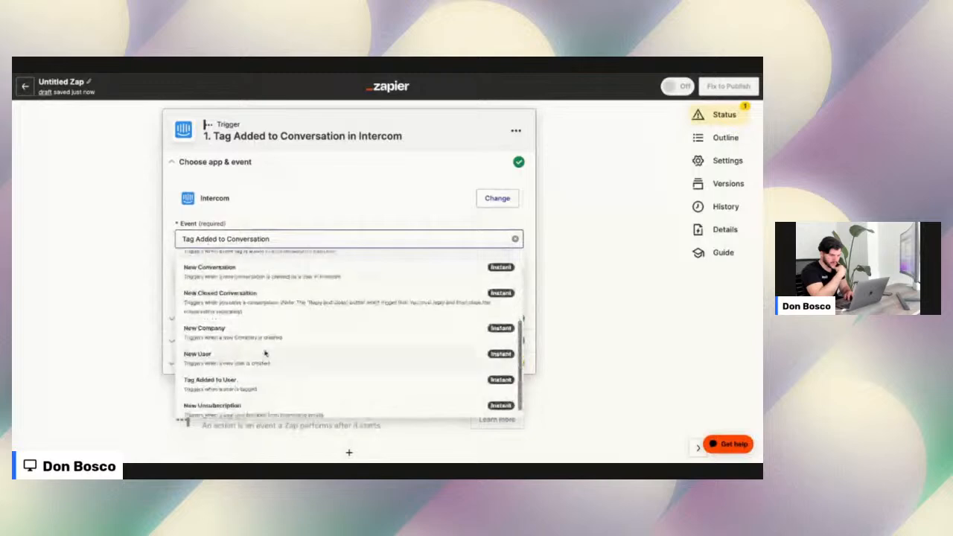
scroll(208, 372, "down", 1)
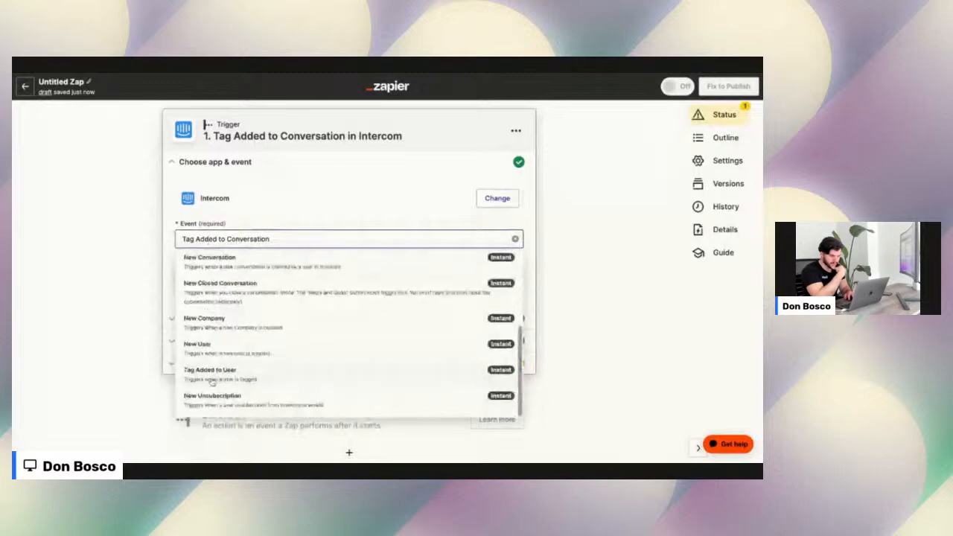
left_click(213, 381)
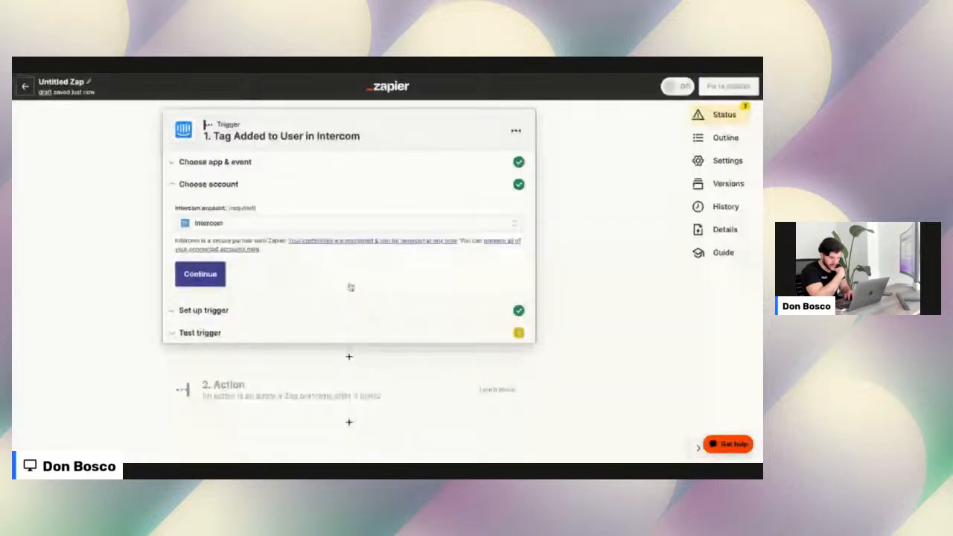
left_click(223, 282)
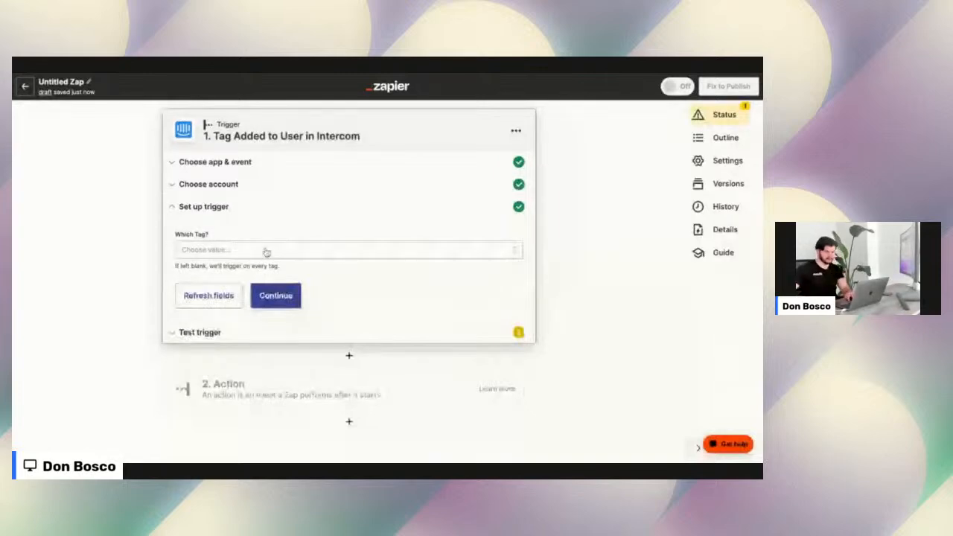
Filter on the 'follow up required' tag, test the trigger, and accept the found sample
left_click(266, 251)
left_click(251, 400)
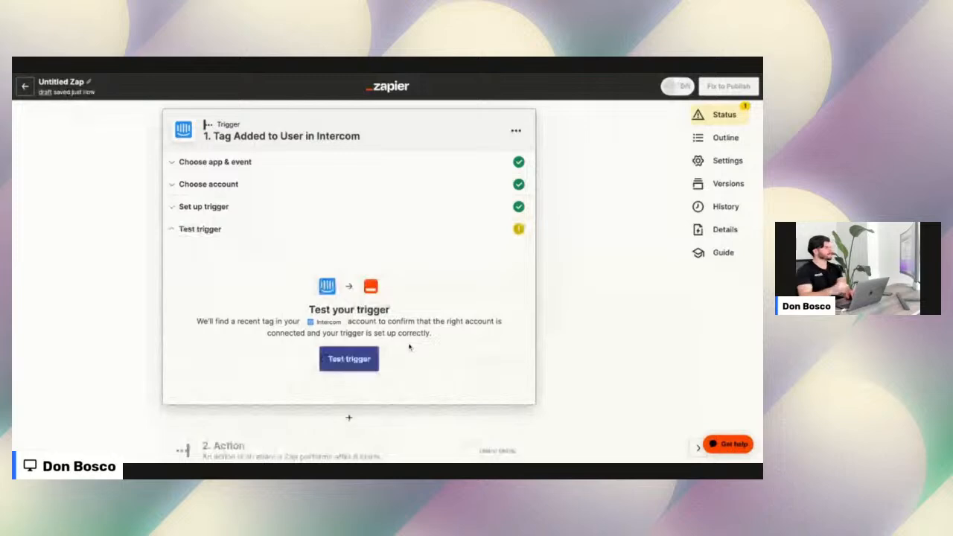
left_click(340, 358)
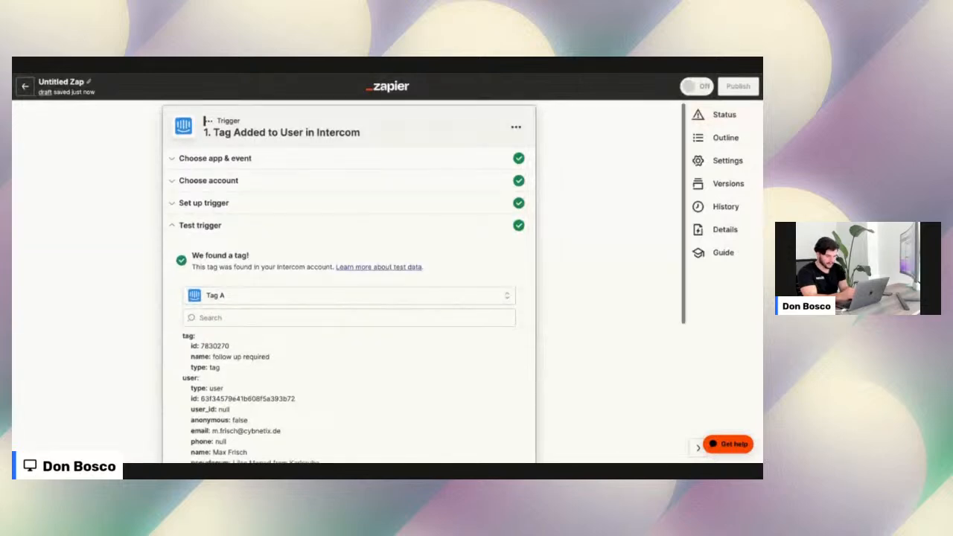
scroll(349, 283, "down", 1)
scroll(568, 294, "down", 3)
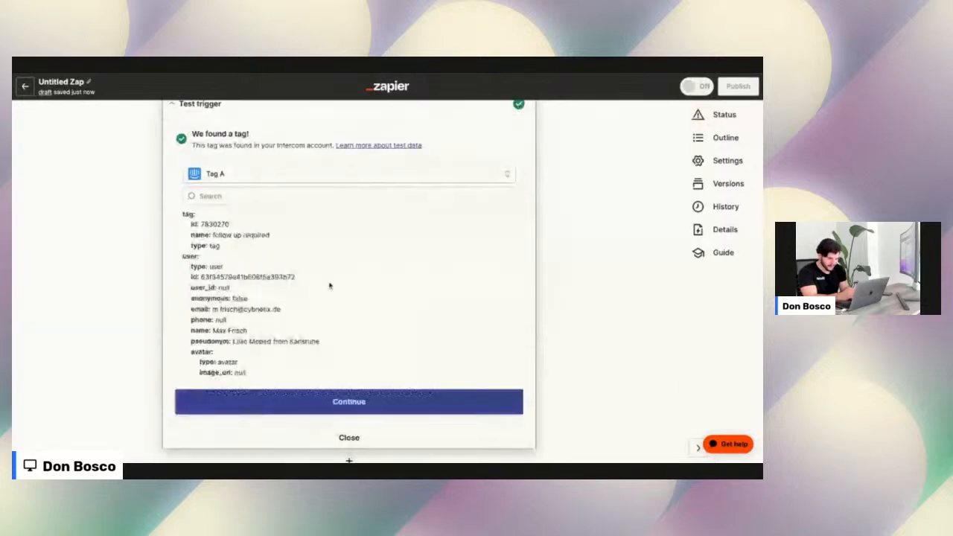
scroll(295, 355, "down", 3)
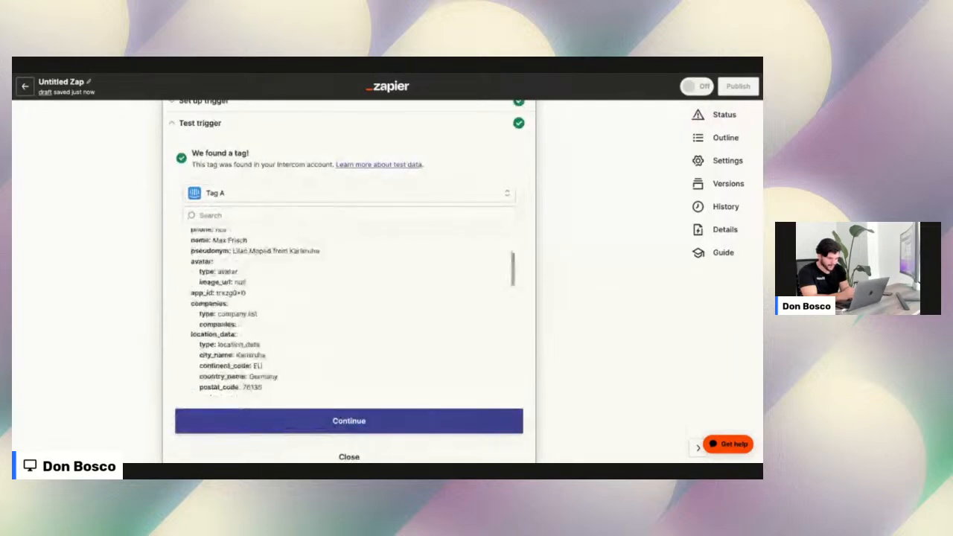
scroll(199, 262, "up", 3)
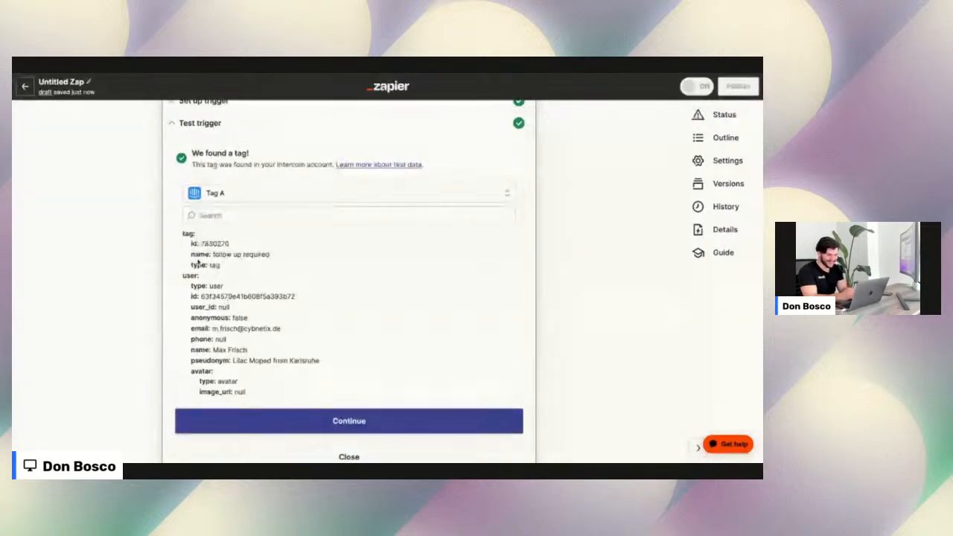
left_click(351, 420)
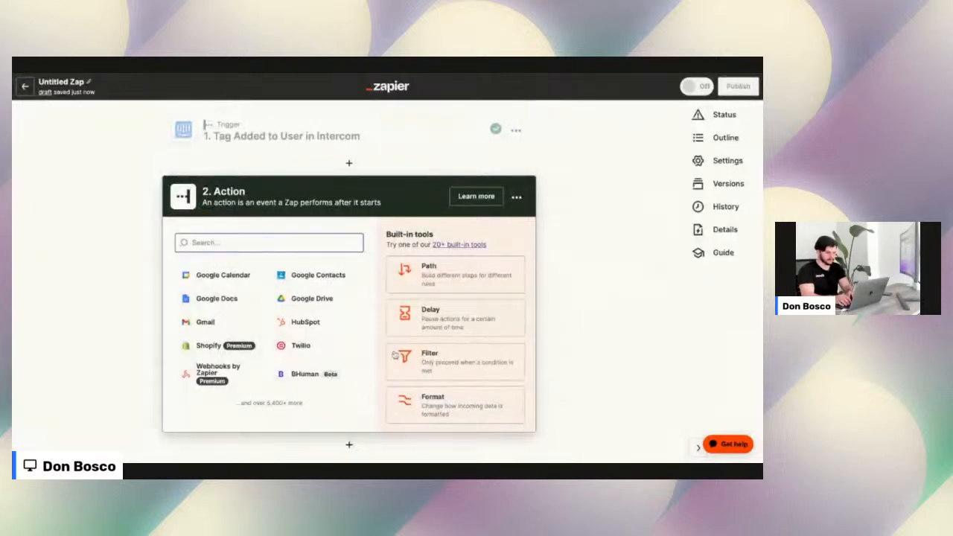
Choose the latest BHuman version as the action app
type("bhuman")
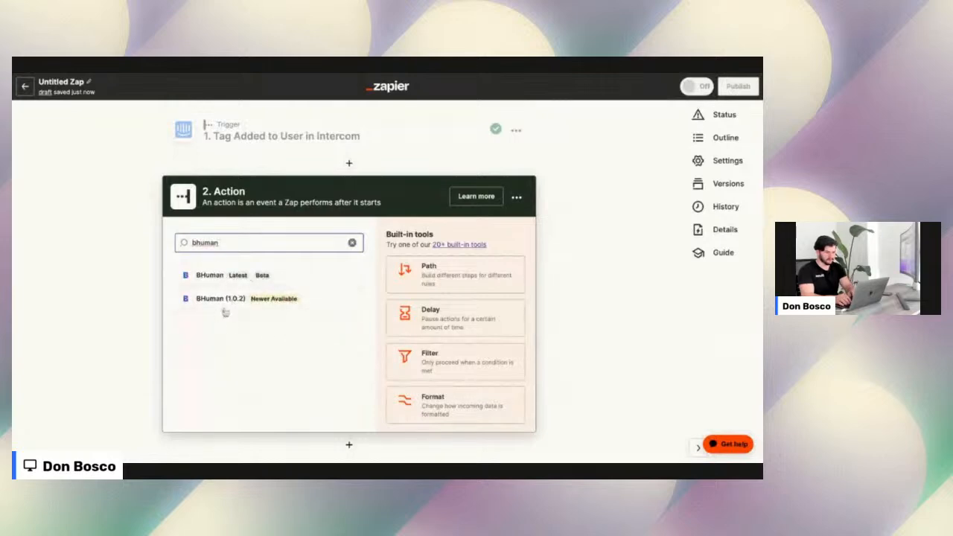
left_click(266, 304)
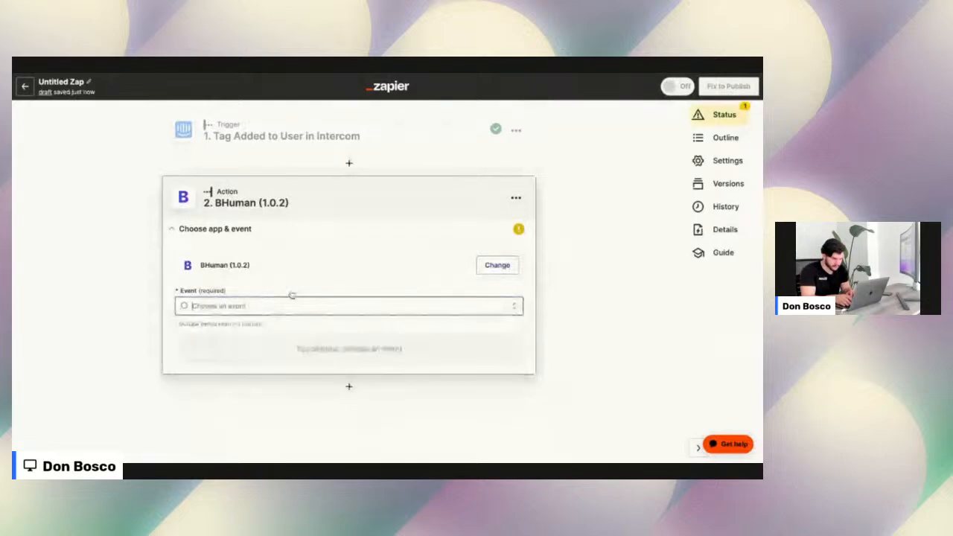
left_click(498, 266)
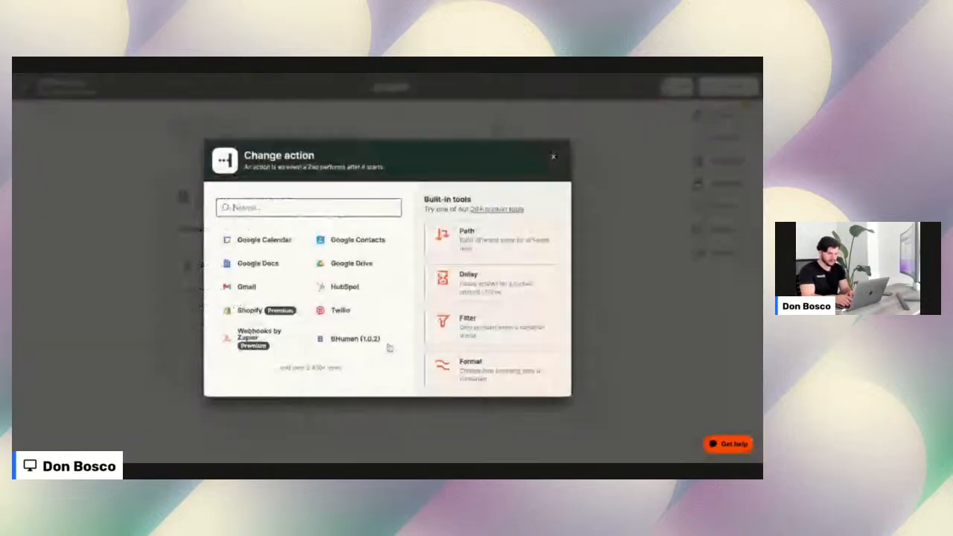
type("bhuman")
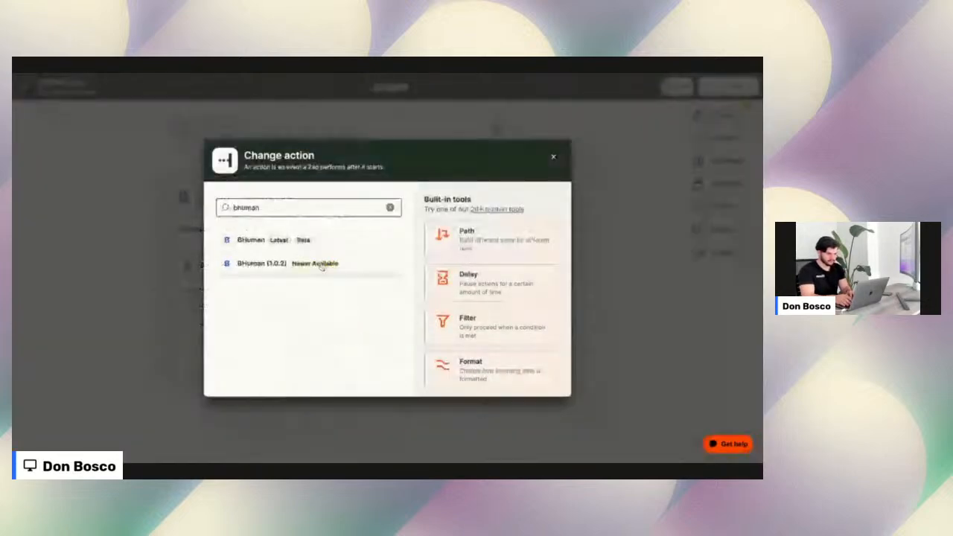
left_click(302, 240)
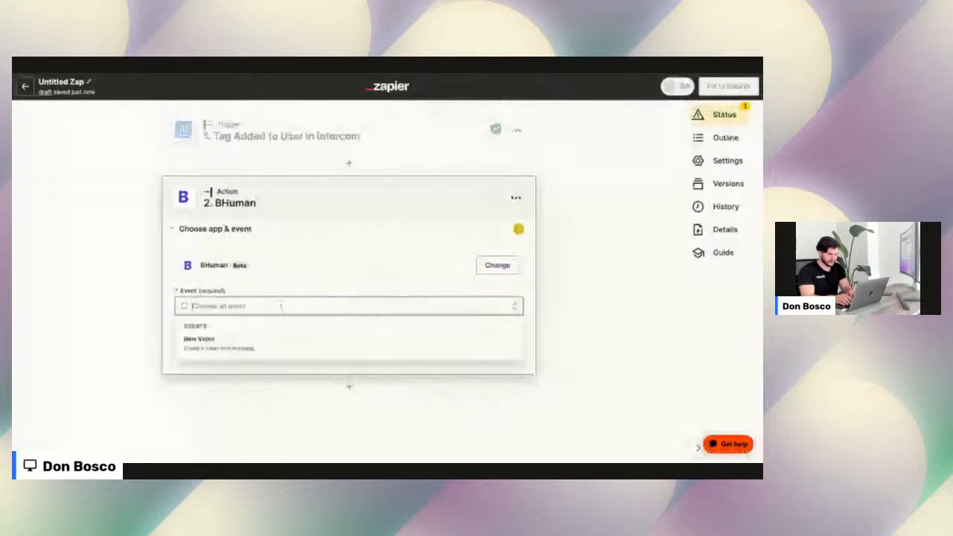
Set the BHuman event to New Video and start connecting a BHuman account
left_click(202, 344)
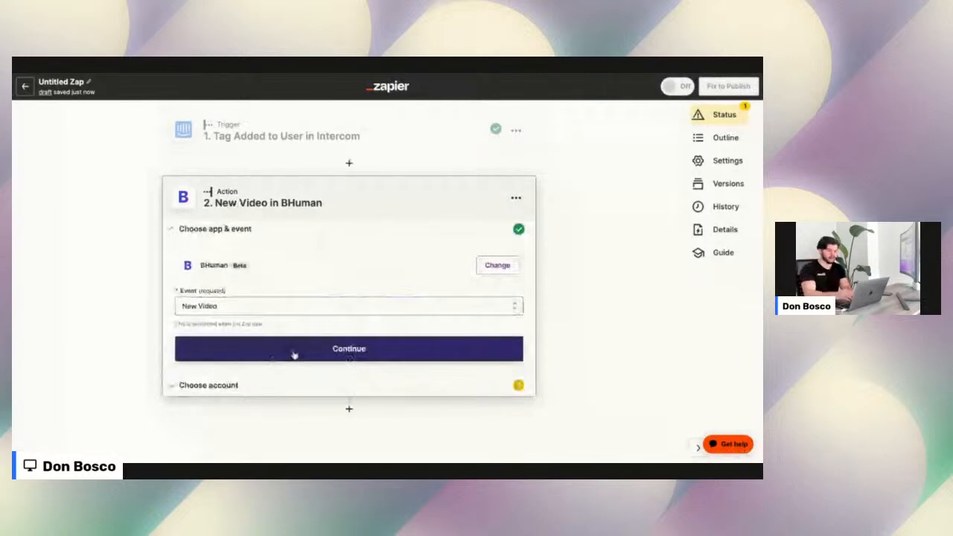
left_click(294, 355)
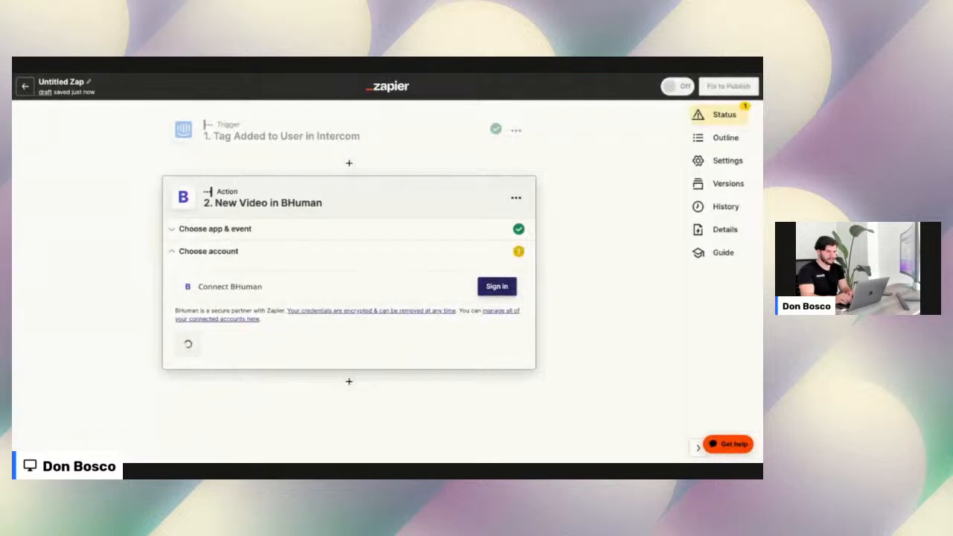
left_click(497, 287)
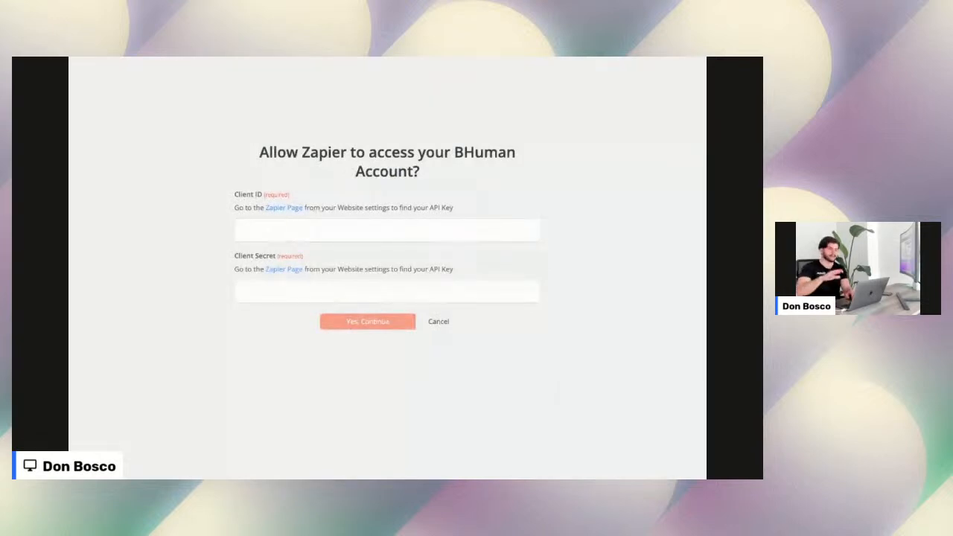
Open the Zapier credentials in BHuman's profile settings and copy the Client ID
key("super+w")
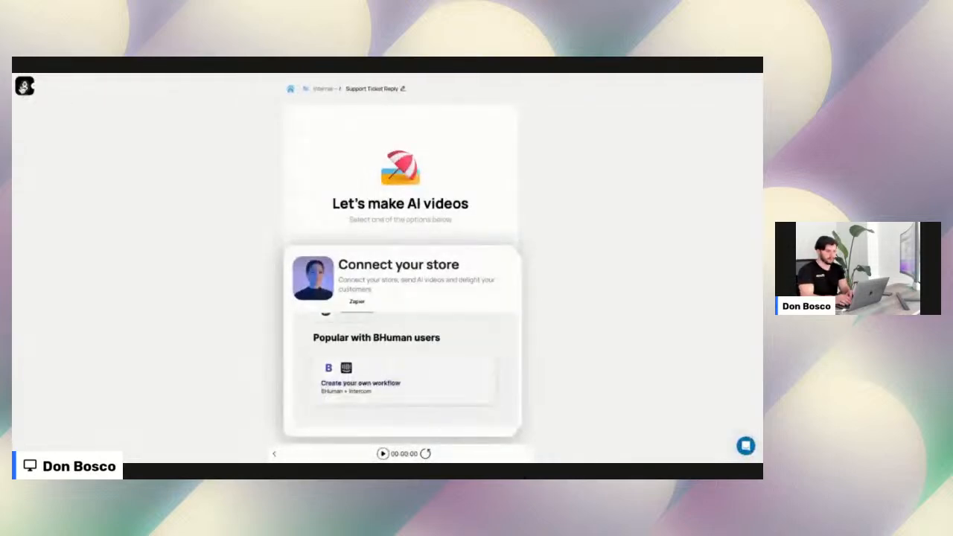
left_click(25, 89)
left_click(70, 104)
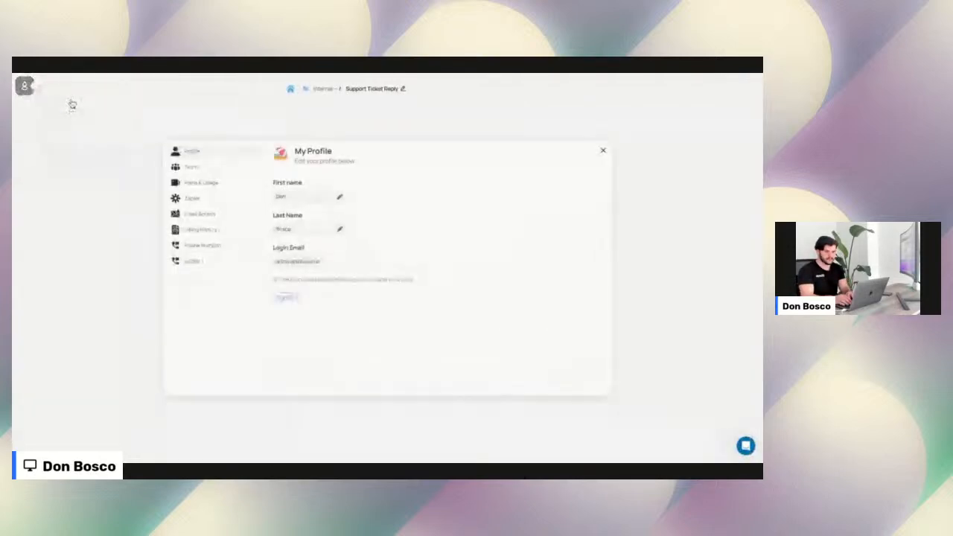
left_click(192, 198)
left_click(288, 381)
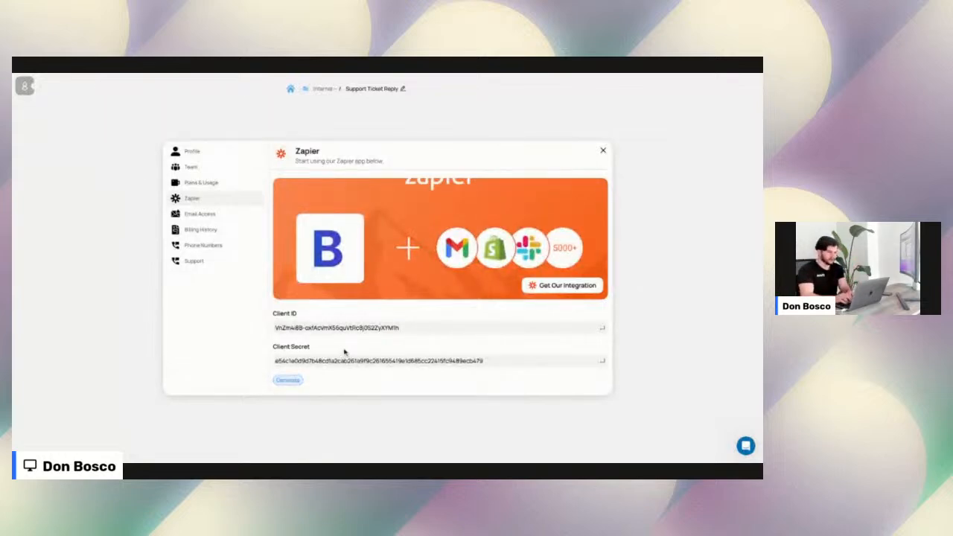
triple_click(350, 328)
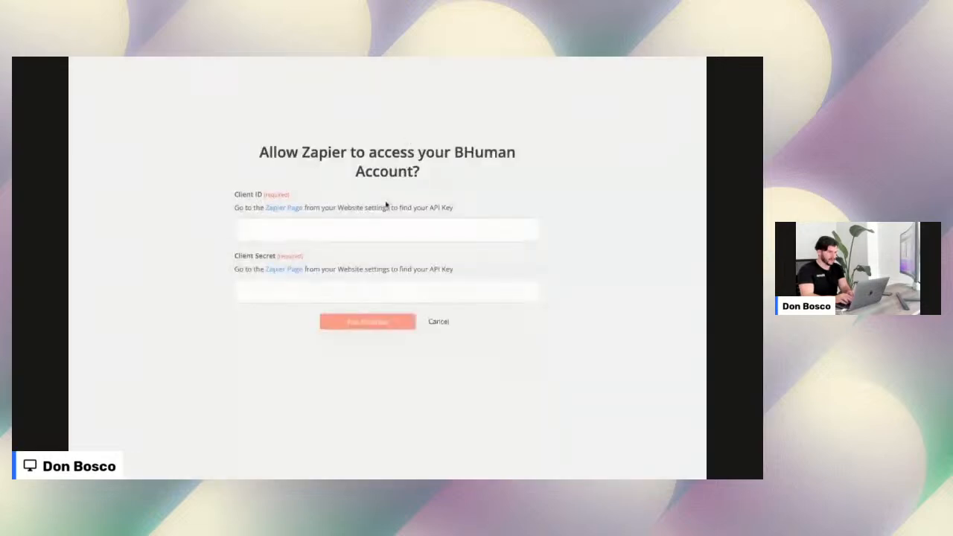
Paste the Client ID and Client Secret into the authorization form and submit it
left_click(355, 230)
key("super+v")
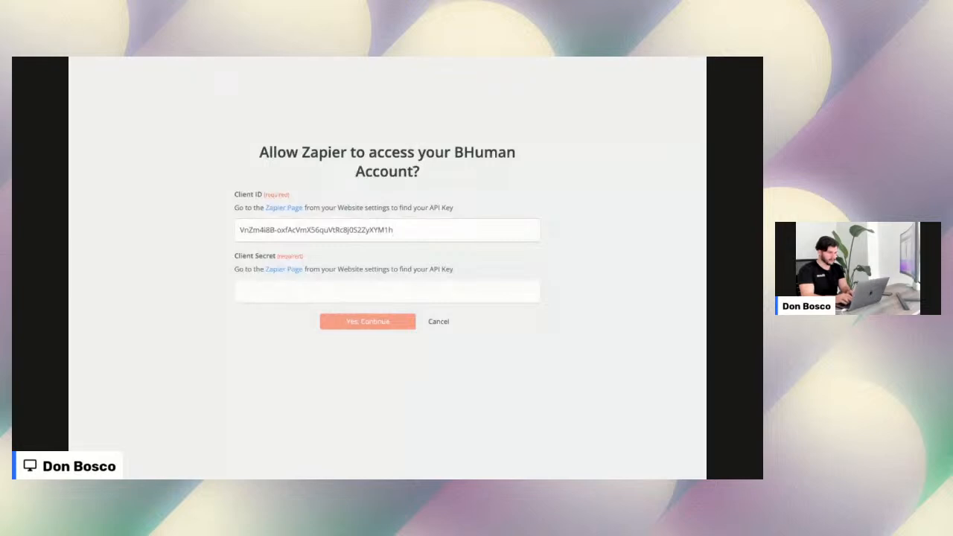
left_click(321, 290)
key("super+v")
left_click(368, 321)
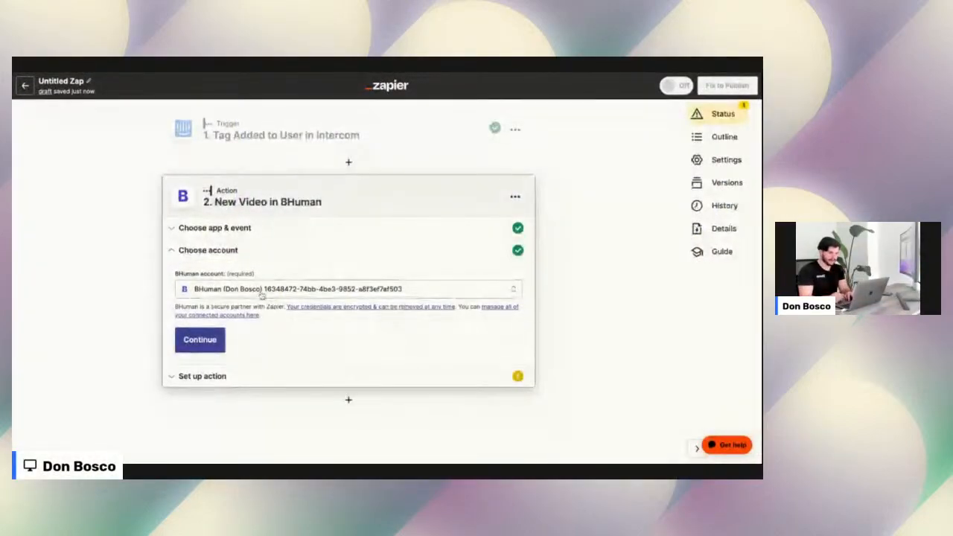
Confirm the BHuman account and select 'Support Ticket Reply' as the Video Instance
left_click(195, 338)
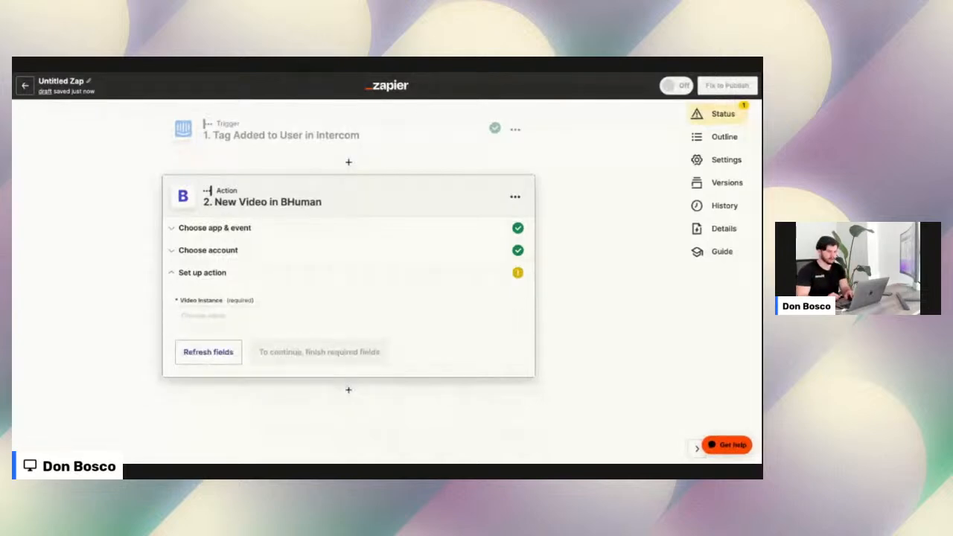
key("ctrl+Tab")
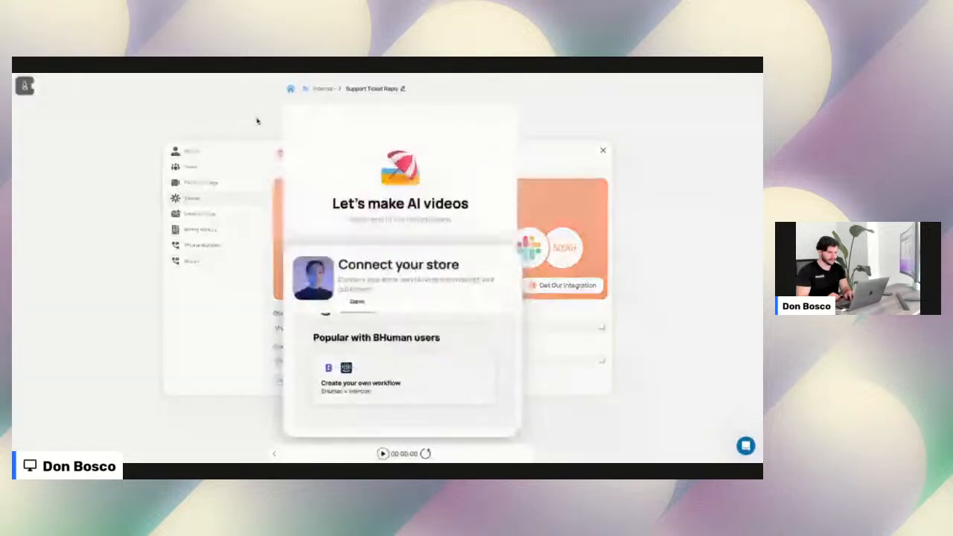
key("ctrl+Tab")
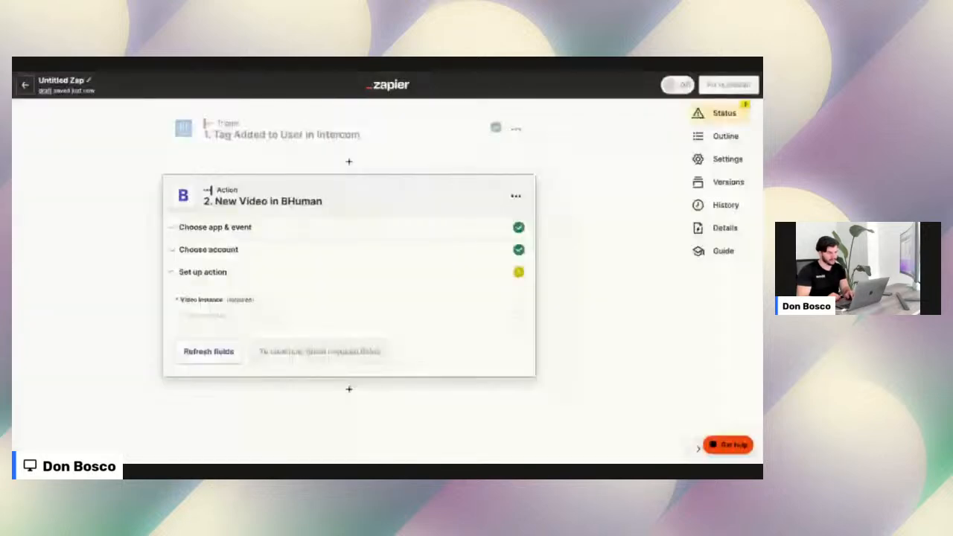
left_click(235, 319)
type("support ticket")
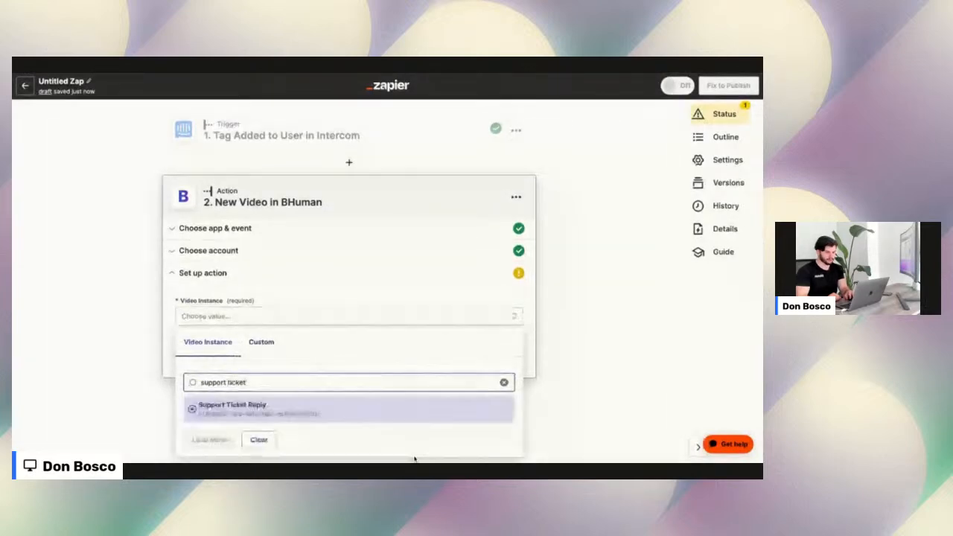
left_click(266, 414)
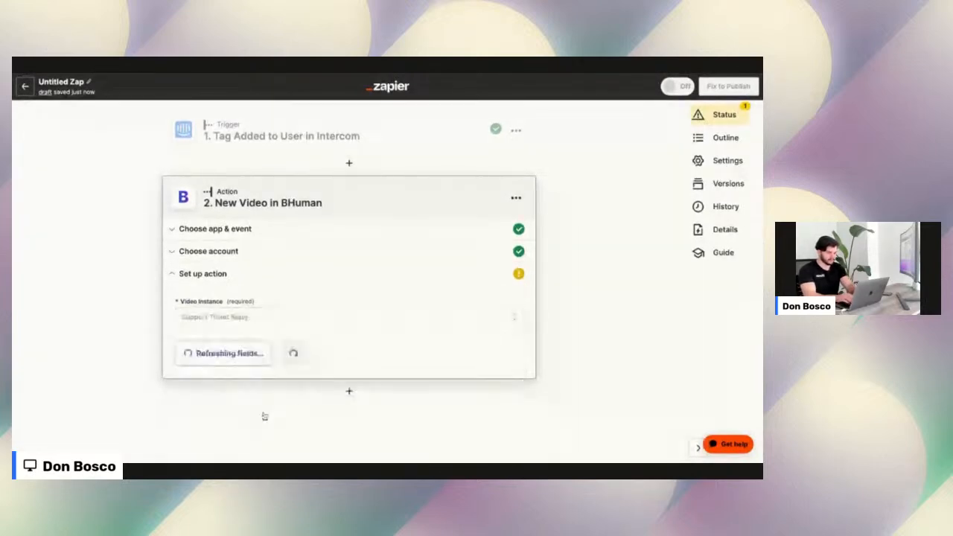
scroll(295, 400, "down", 1)
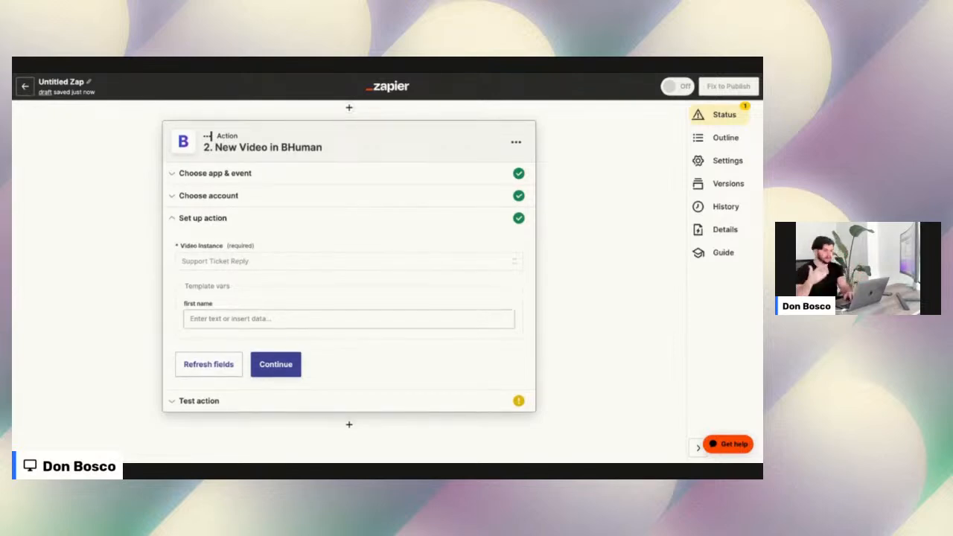
scroll(348, 280, "up", 1)
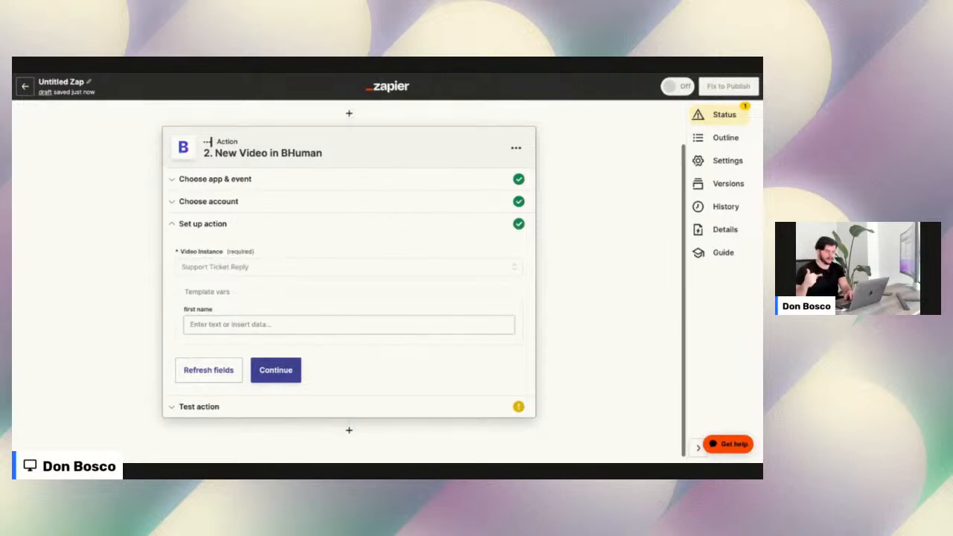
scroll(349, 280, "up", 2)
scroll(349, 279, "down", 2)
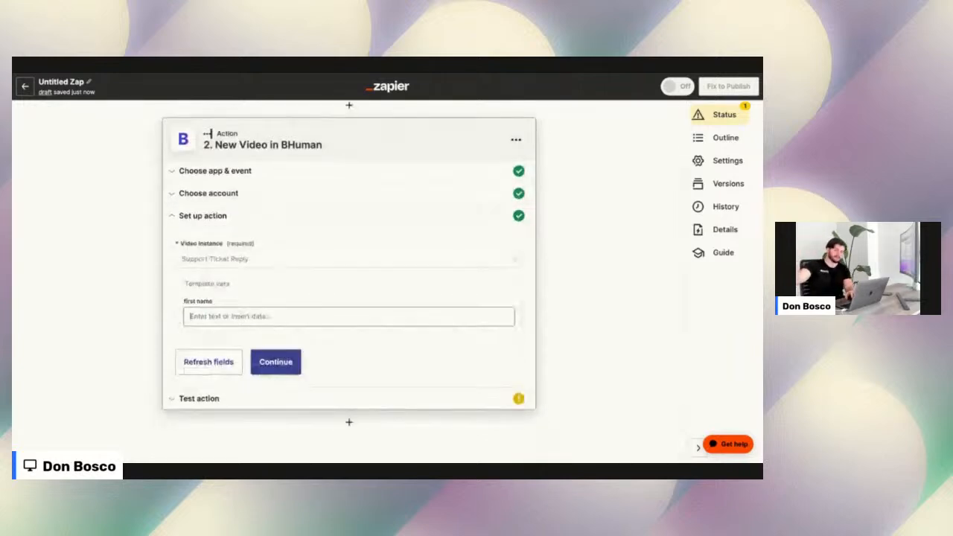
Map the first name field to Intercom's 1. User Name and insert a new step before BHuman
left_click(349, 318)
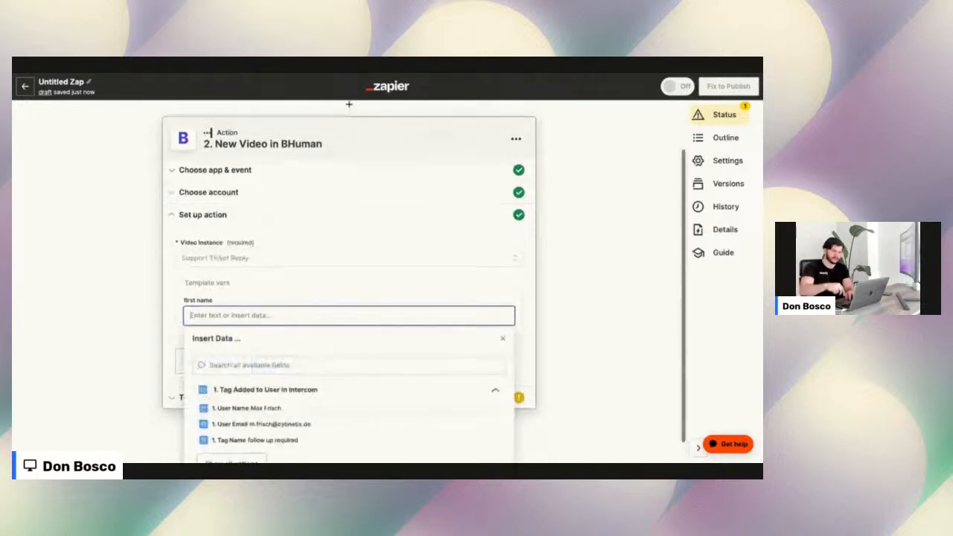
scroll(348, 298, "down", 1)
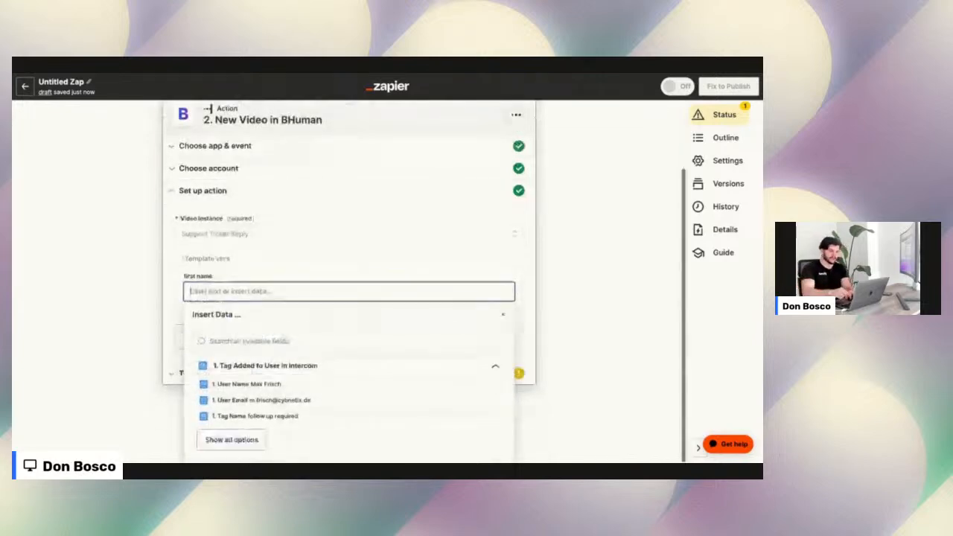
left_click(231, 439)
scroll(359, 398, "down", 8)
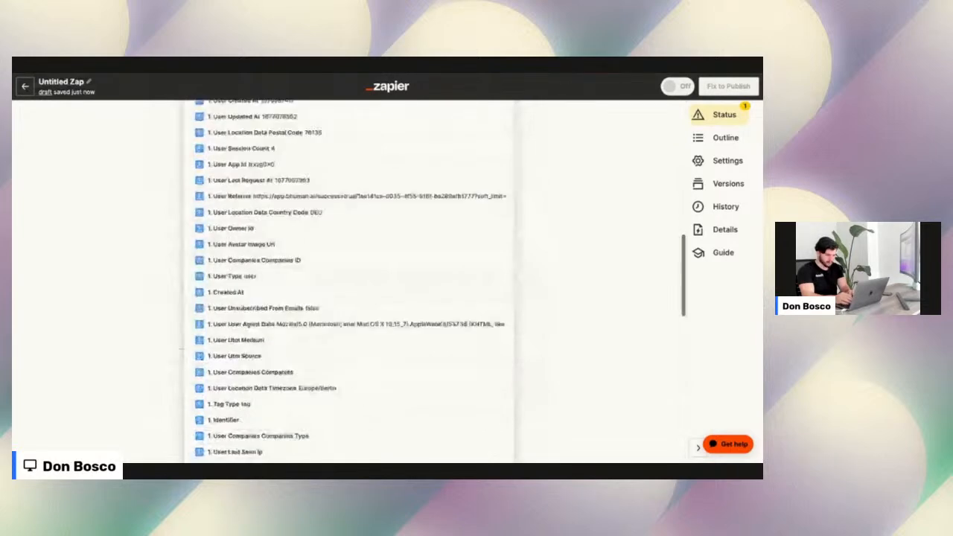
scroll(349, 282, "down", 3)
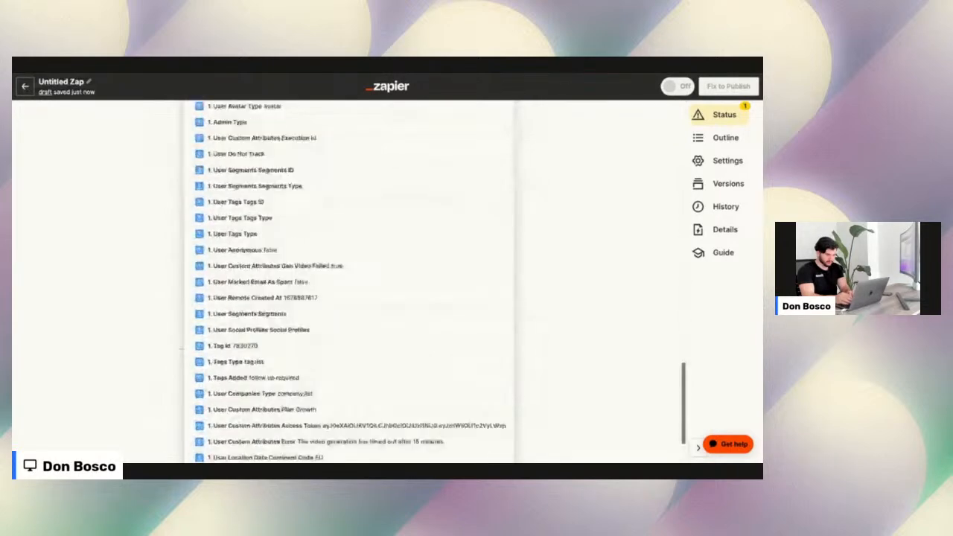
scroll(337, 391, "down", 1)
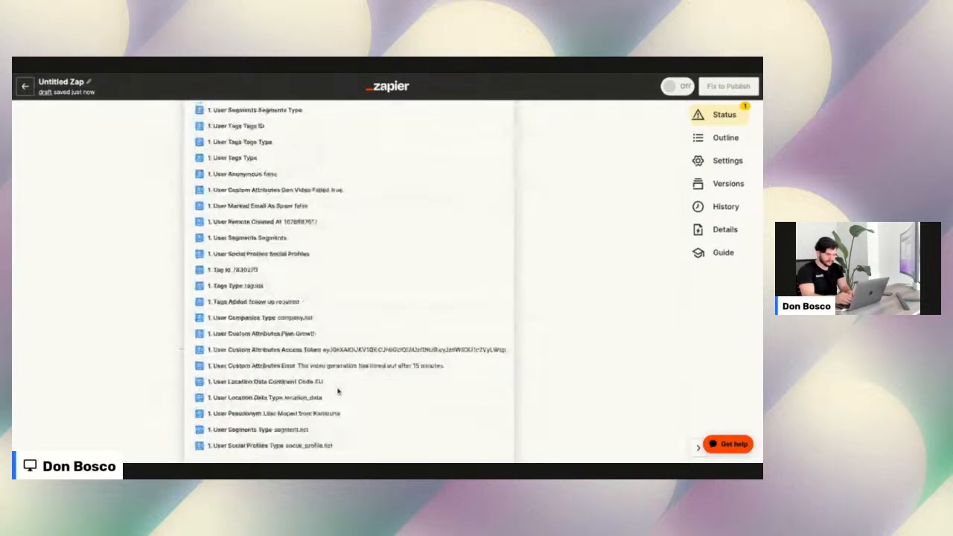
scroll(337, 391, "up", 9)
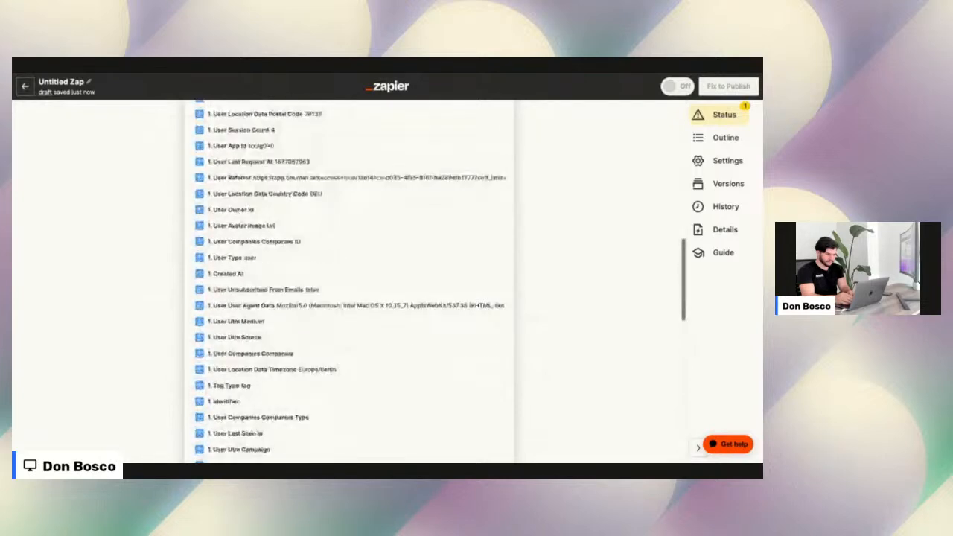
scroll(337, 393, "up", 3)
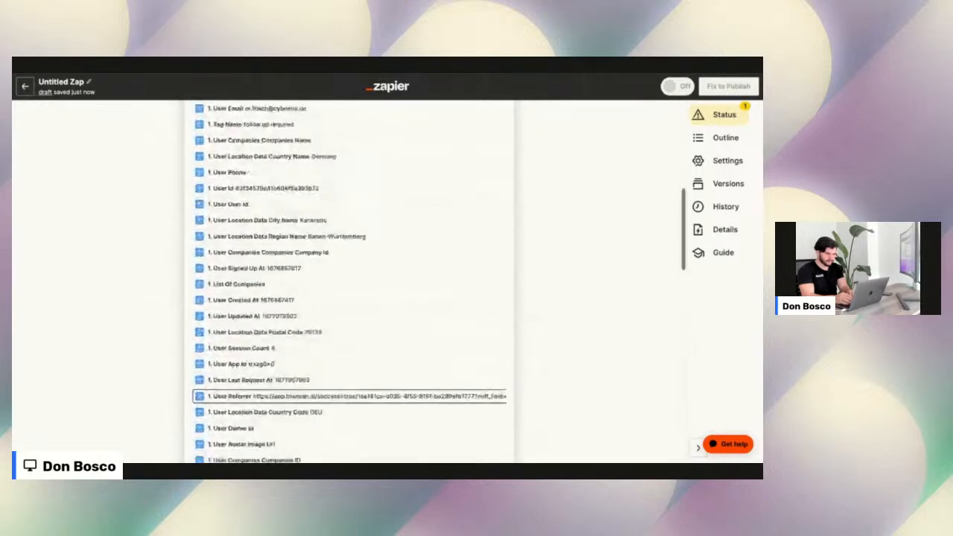
scroll(337, 393, "up", 2)
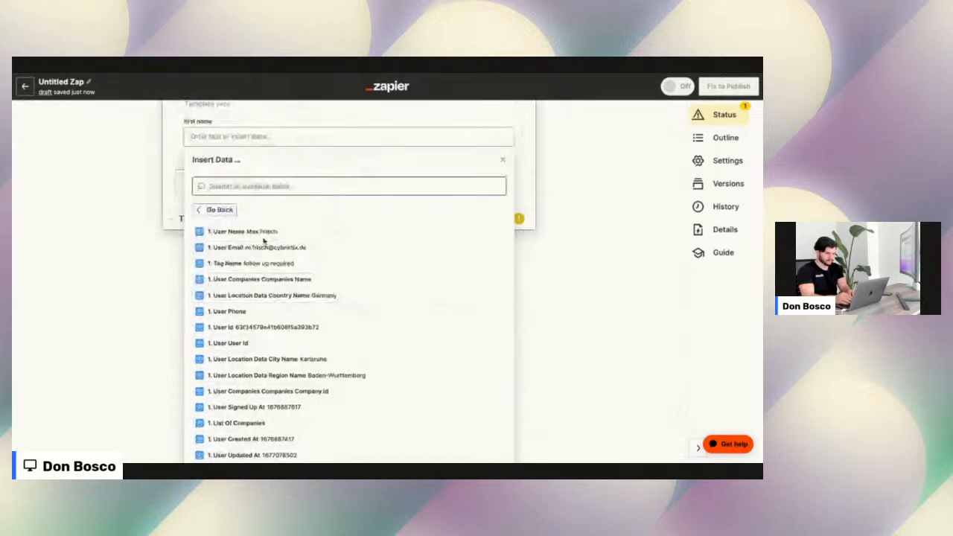
left_click(262, 233)
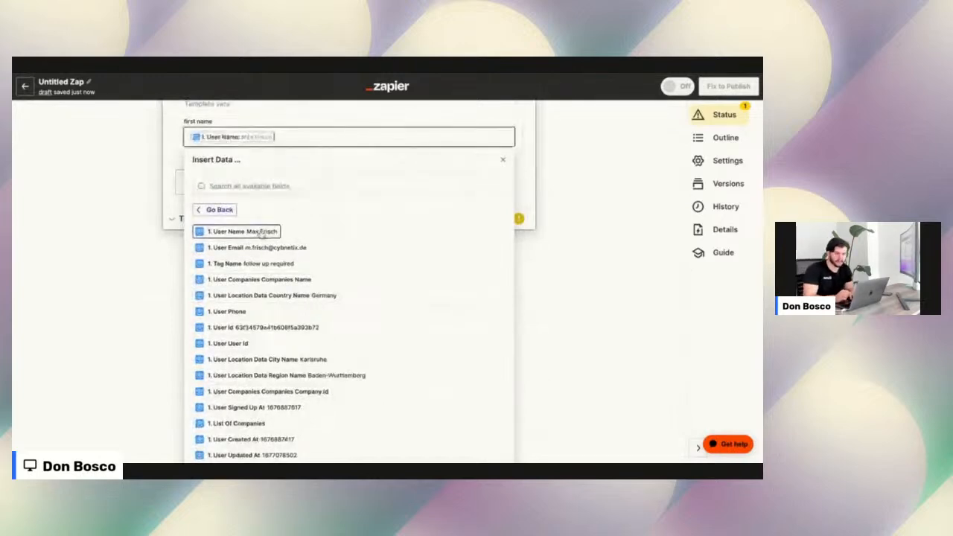
key("Escape")
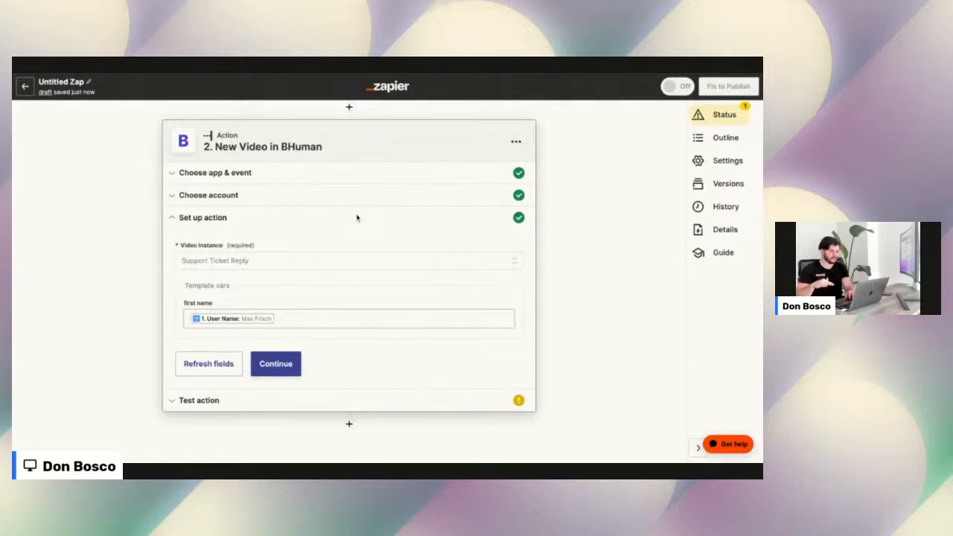
scroll(355, 214, "up", 2)
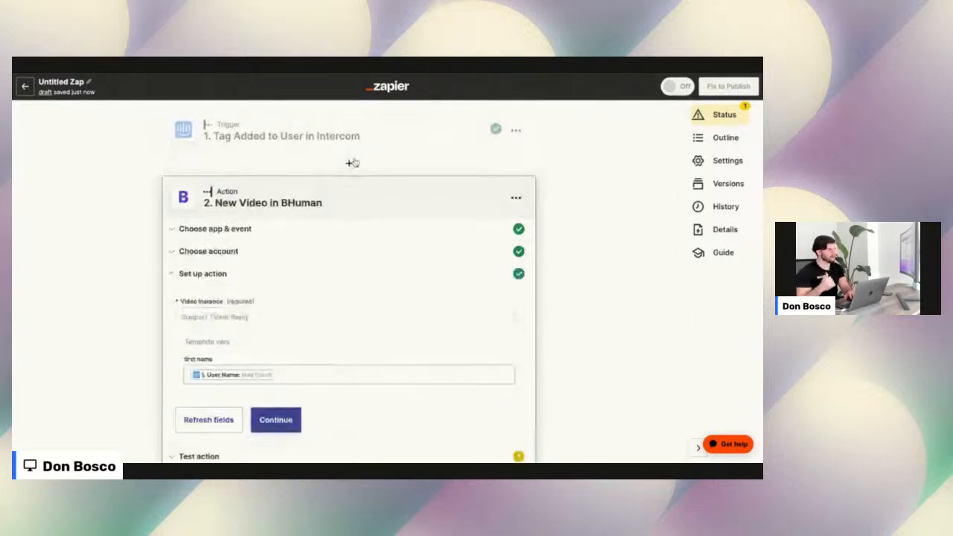
left_click(353, 164)
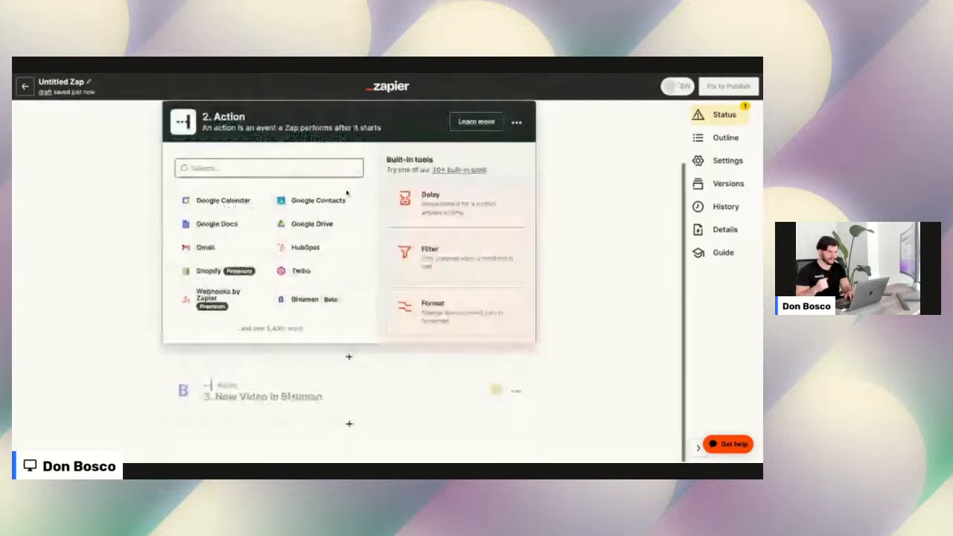
Make the new step 2 a Formatter by Zapier step
scroll(347, 194, "up", 1)
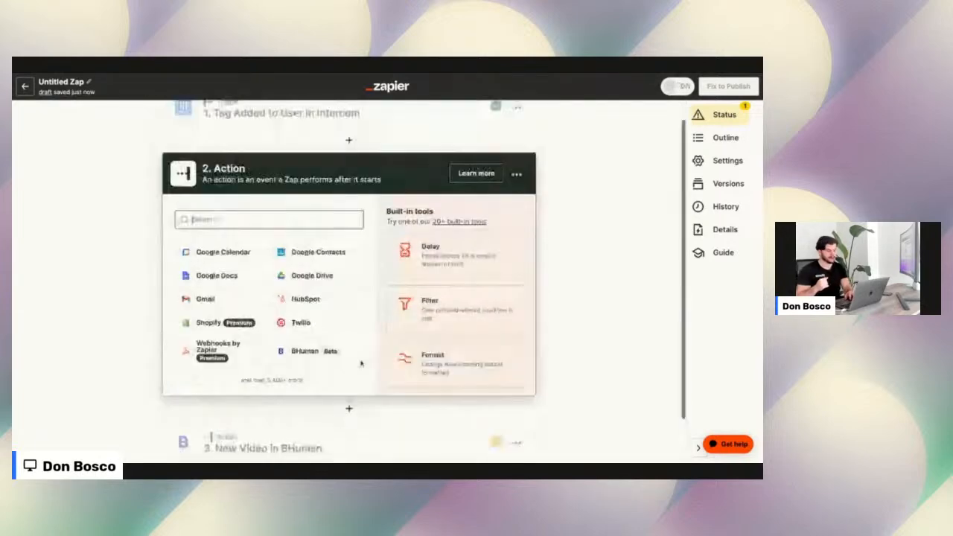
left_click(435, 375)
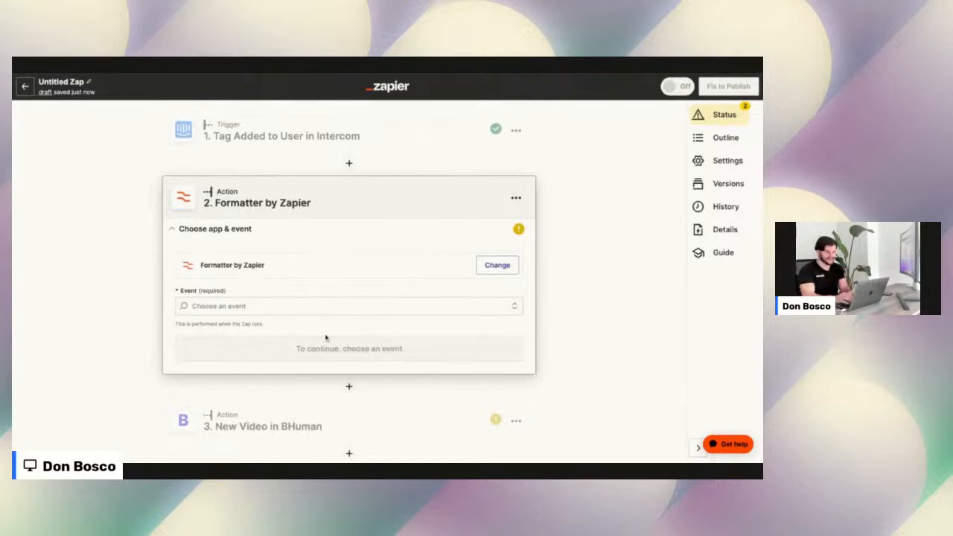
Set the Formatter event to Text with the Split Text transform
left_click(304, 305)
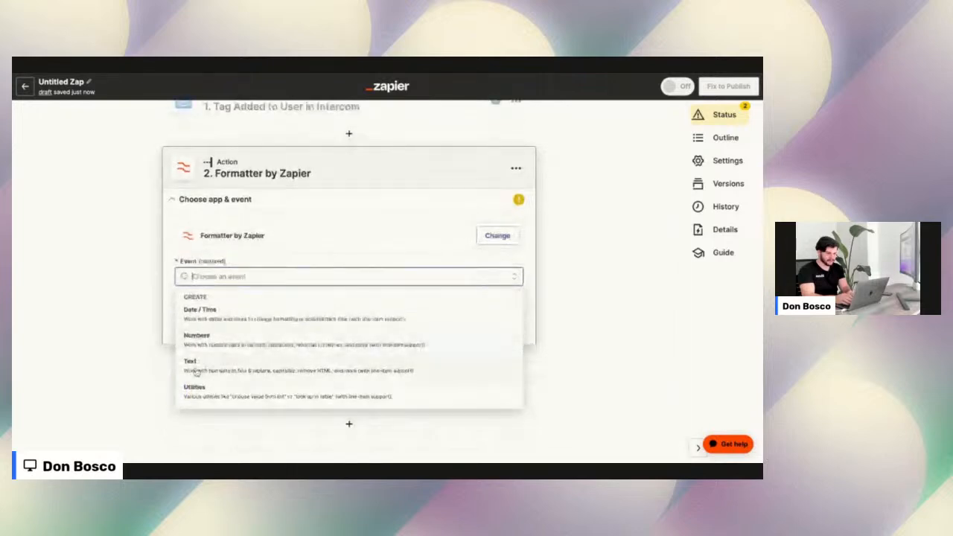
left_click(238, 372)
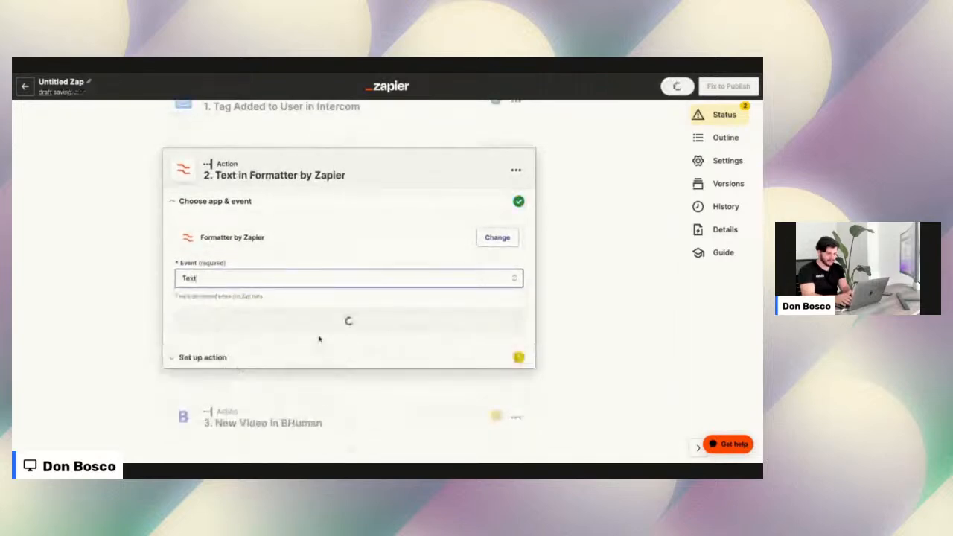
left_click(334, 300)
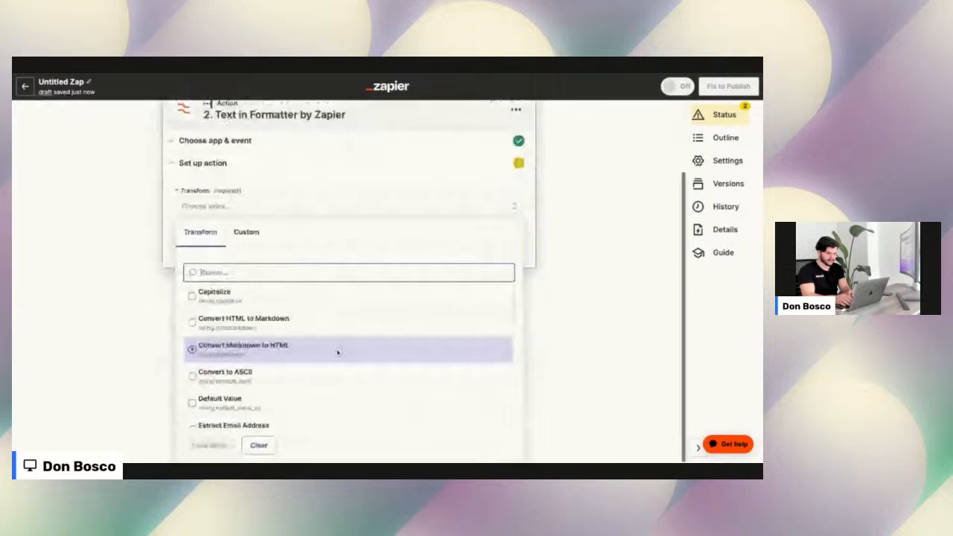
scroll(337, 352, "down", 5)
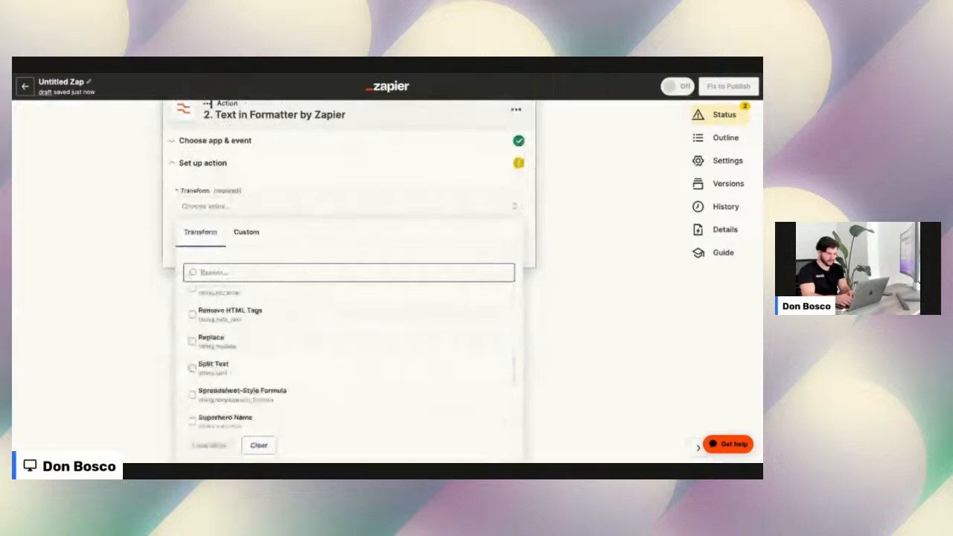
left_click(224, 350)
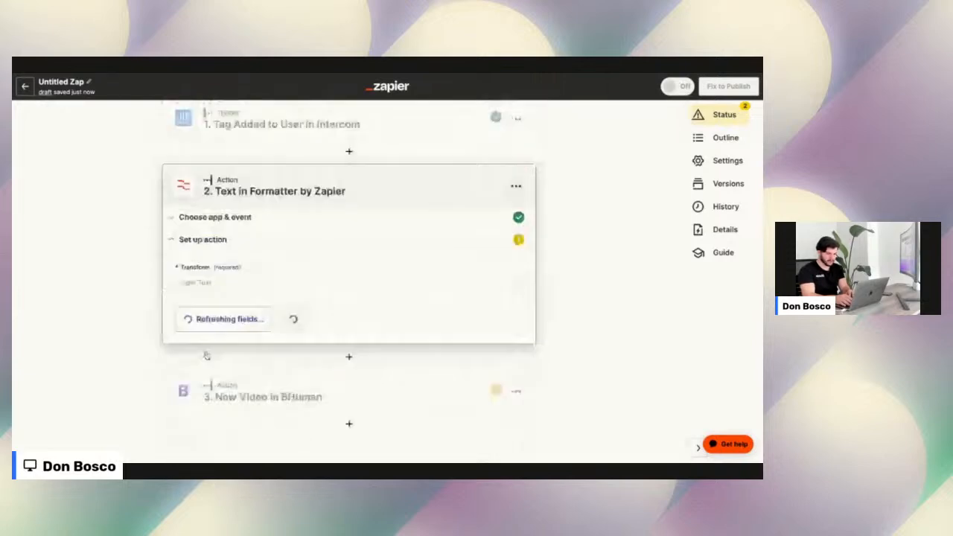
Use 1. User Name as the input, leave the separator at default, and continue to testing
scroll(256, 296, "down", 1)
left_click(257, 269)
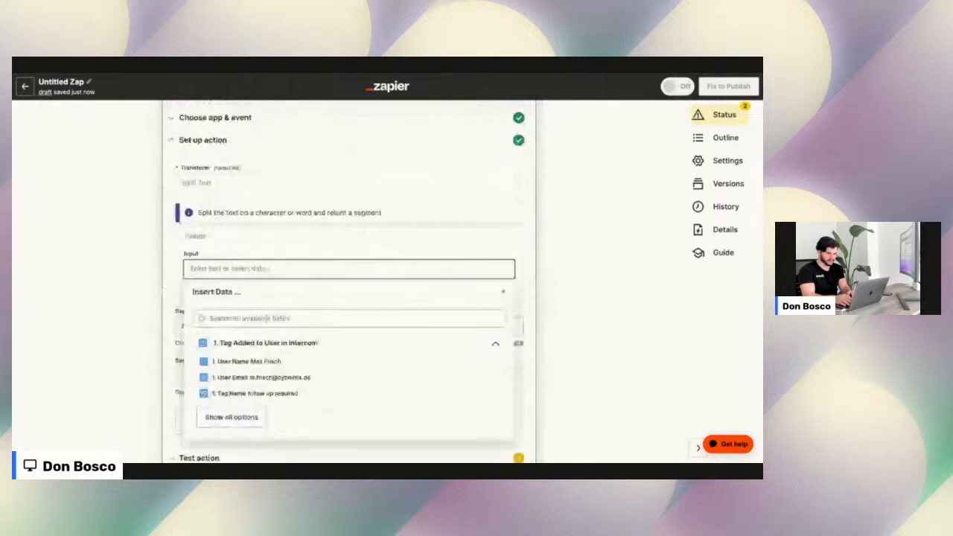
left_click(251, 361)
left_click(111, 278)
scroll(255, 289, "down", 1)
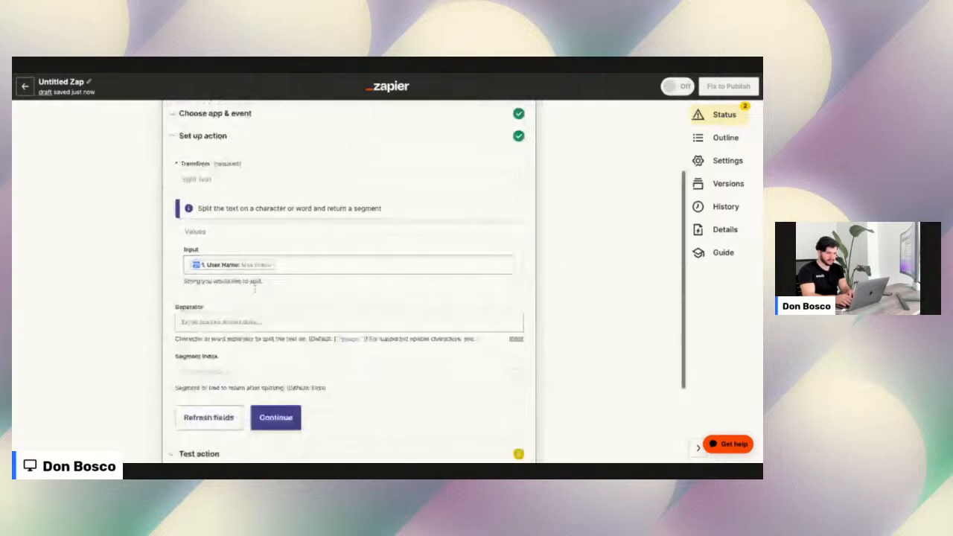
left_click(255, 322)
left_click(163, 305)
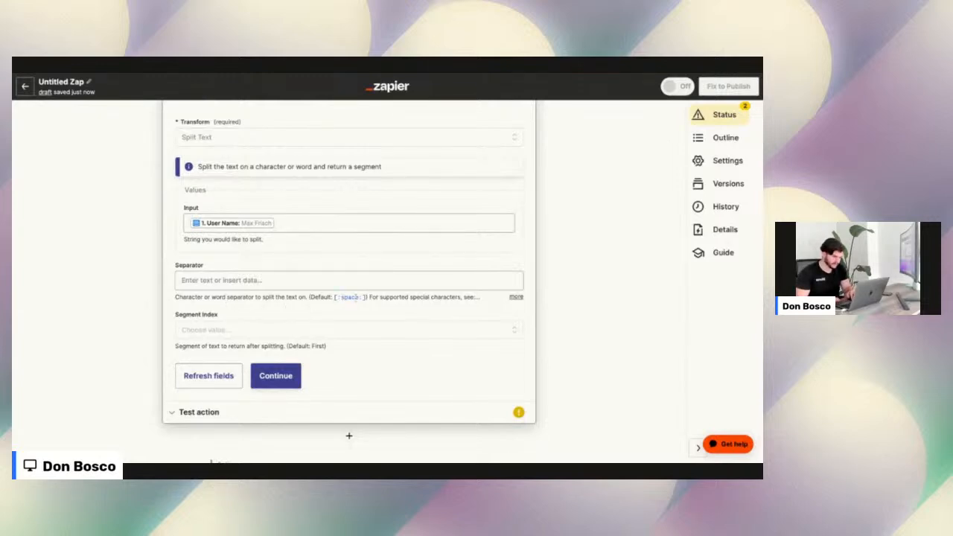
left_click(262, 379)
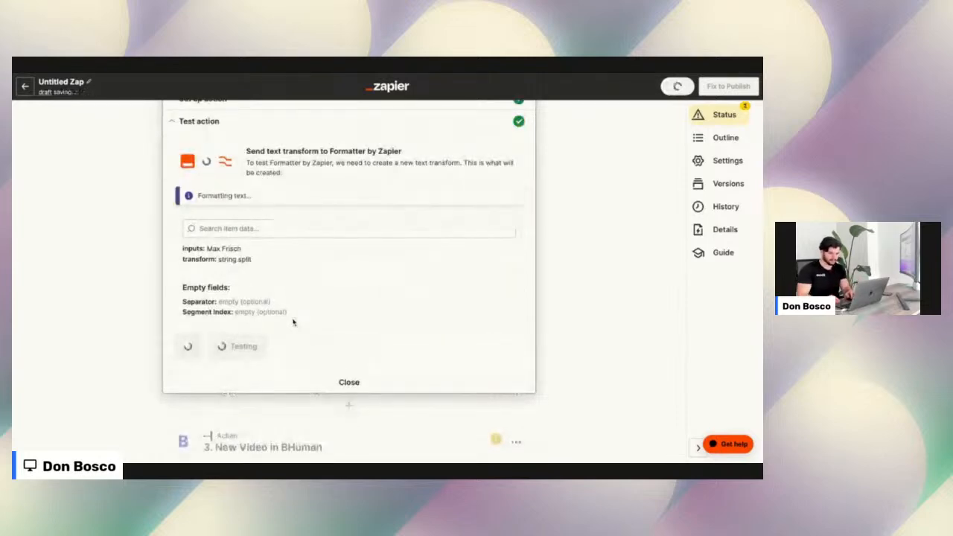
Accept the Formatter test and map its Output into BHuman's first name variable
left_click(258, 299)
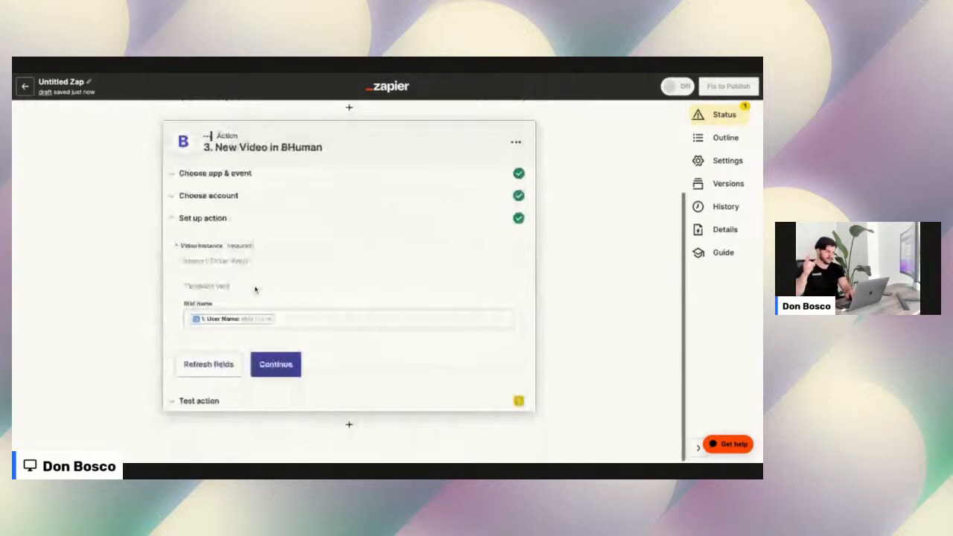
left_click(298, 319)
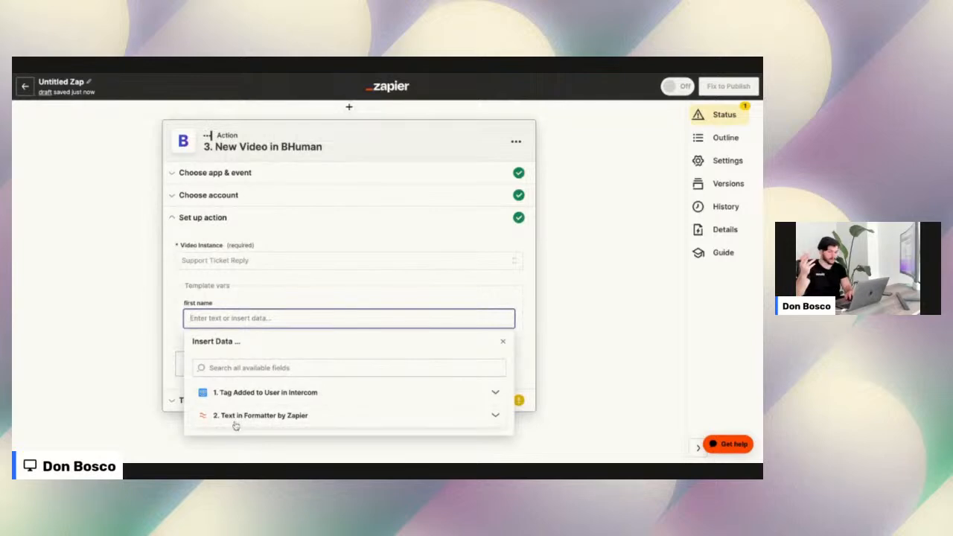
left_click(250, 424)
left_click(224, 441)
Test the BHuman New Video step to send a sample video to BHuman
left_click(108, 265)
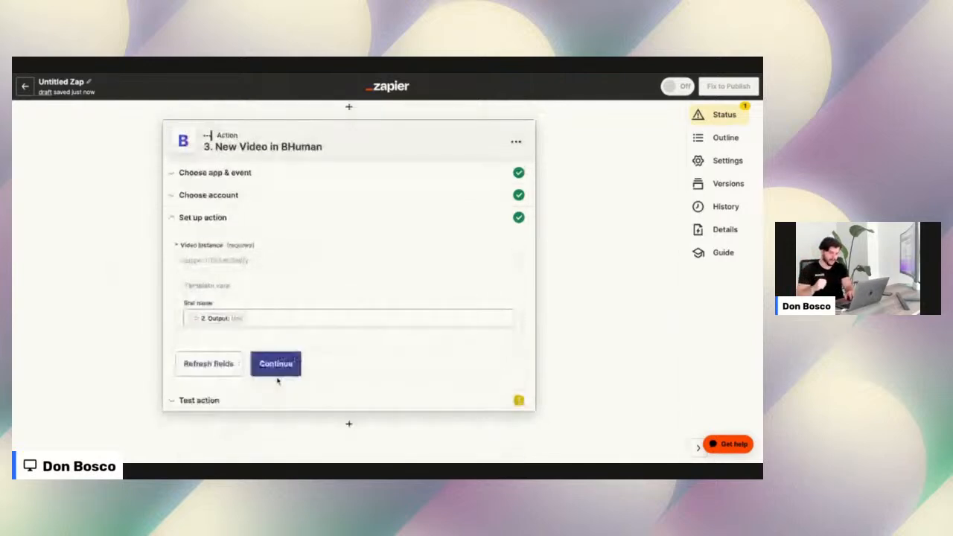
left_click(277, 375)
left_click(256, 394)
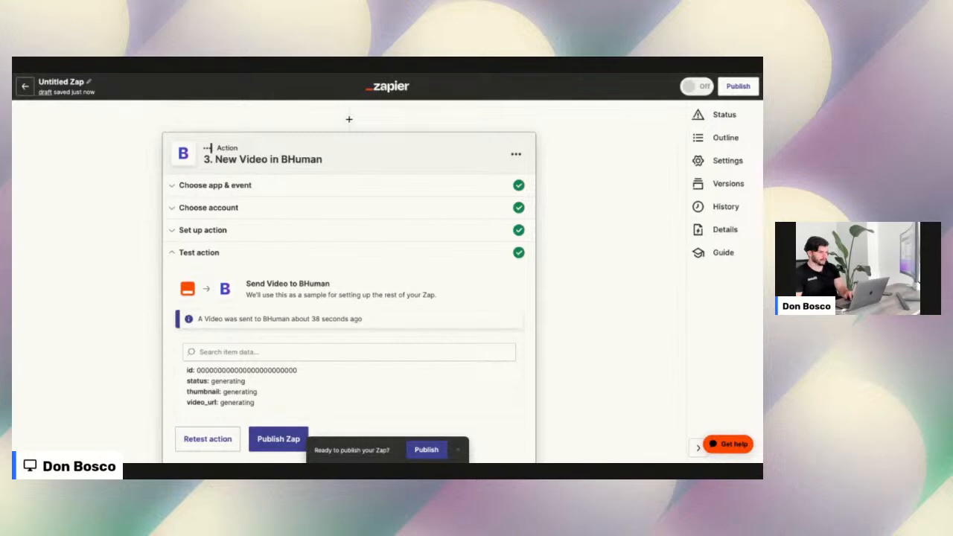
Check the campaign's data source options on the BHuman page
key("ctrl+Tab")
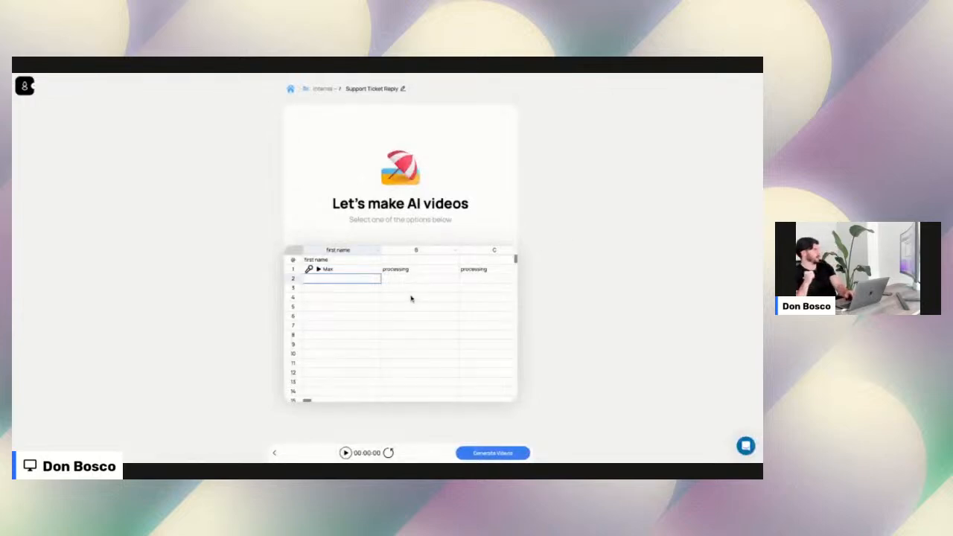
left_click(274, 452)
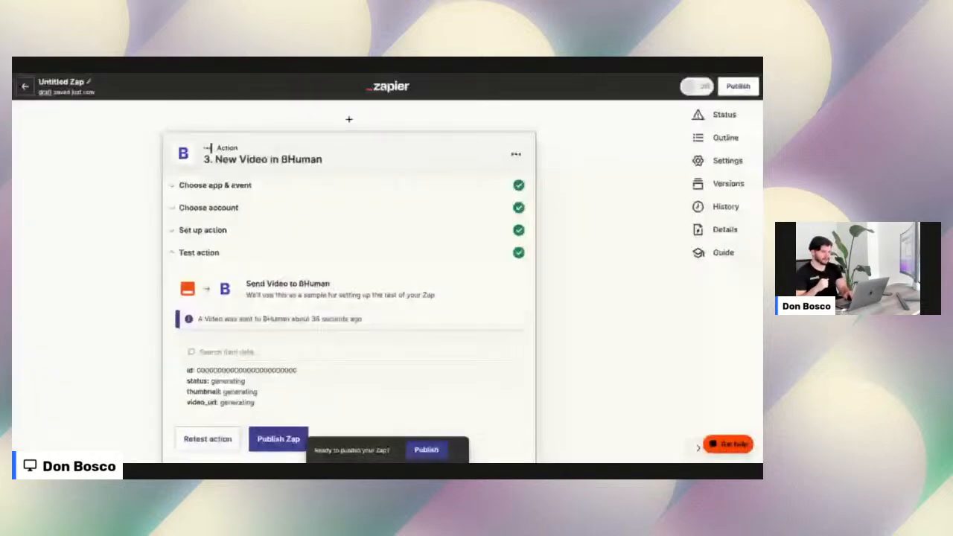
scroll(593, 260, "down", 2)
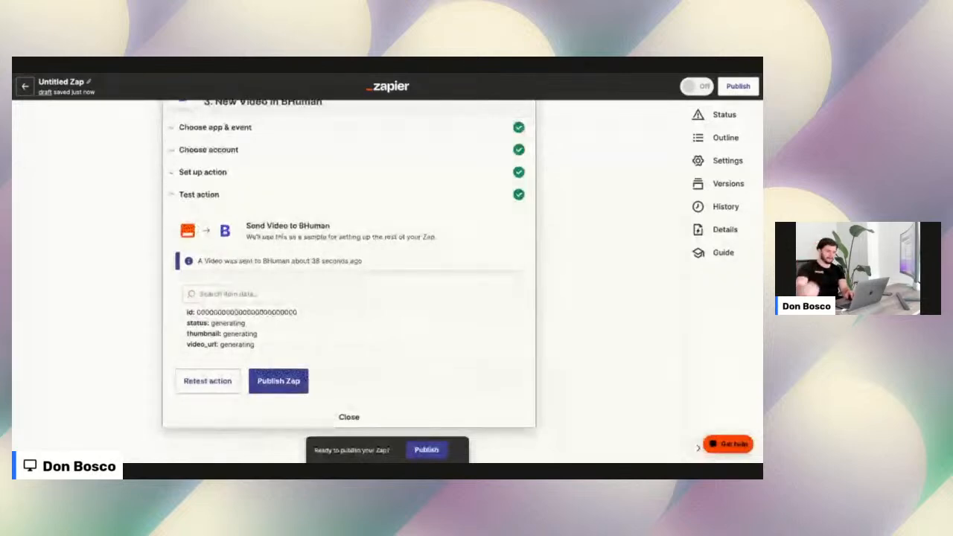
scroll(423, 276, "up", 1)
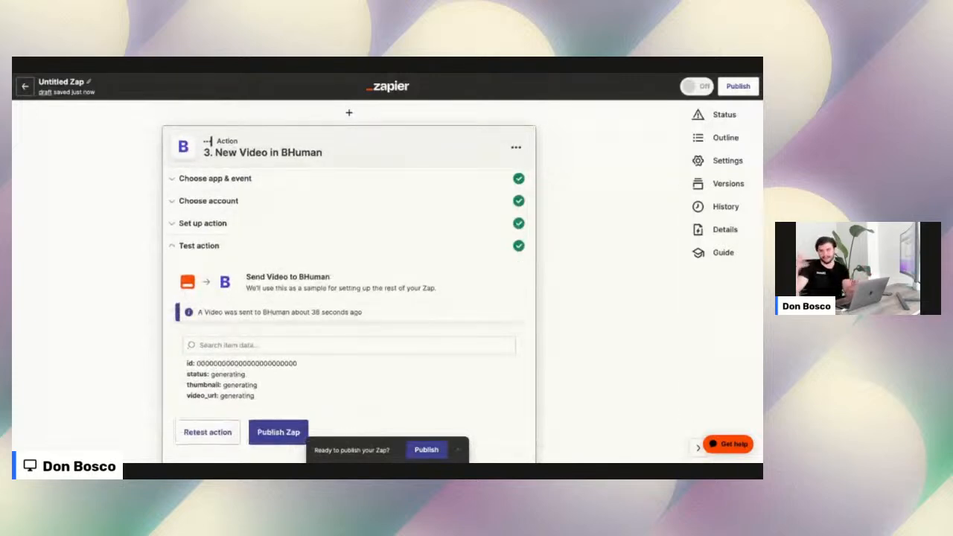
scroll(348, 291, "down", 1)
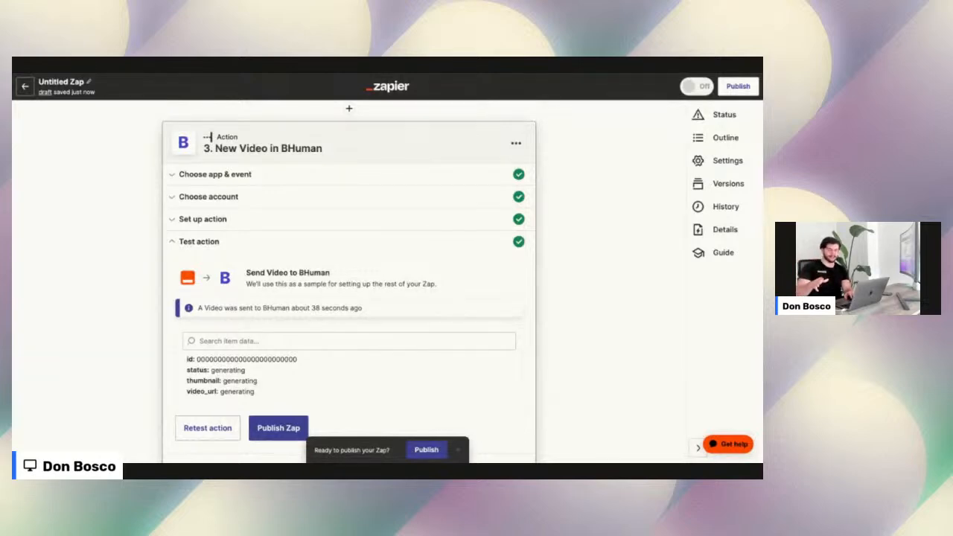
scroll(348, 290, "down", 1)
scroll(348, 290, "down", 3)
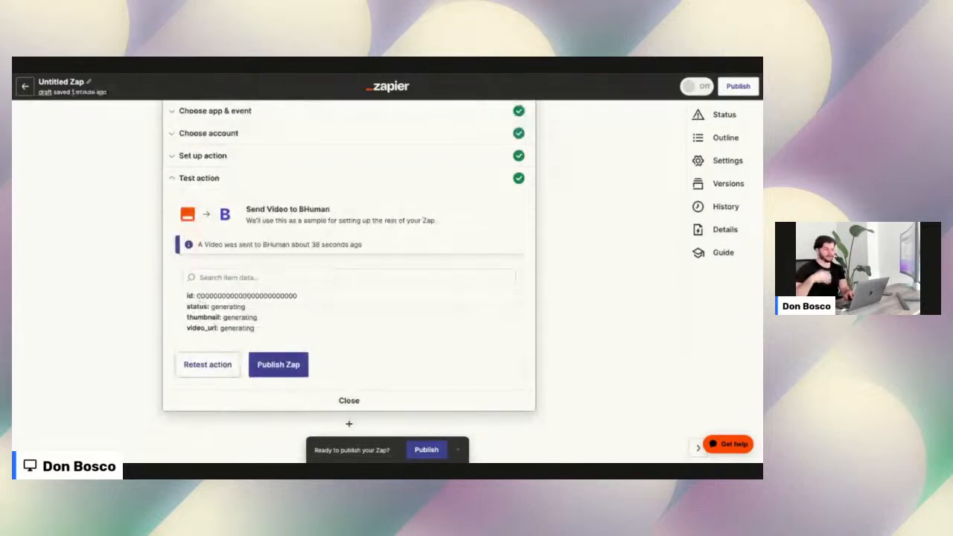
left_click_drag(198, 296, 289, 297)
left_click(268, 308)
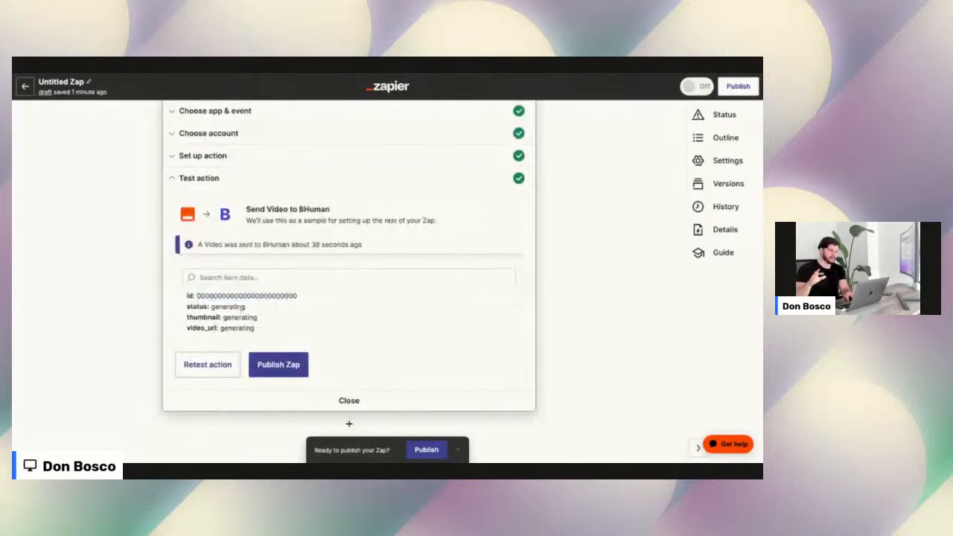
double_click(231, 306)
double_click(240, 317)
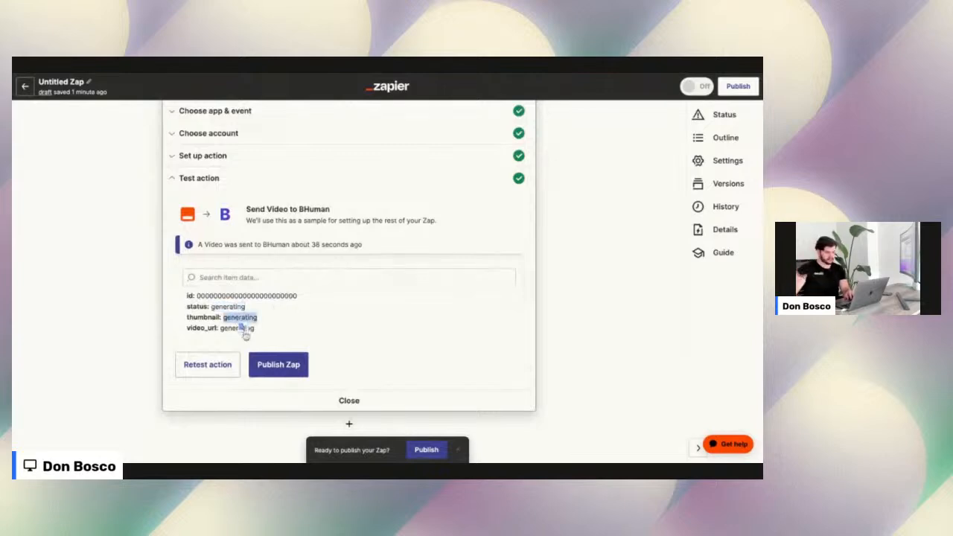
double_click(238, 328)
left_click(297, 333)
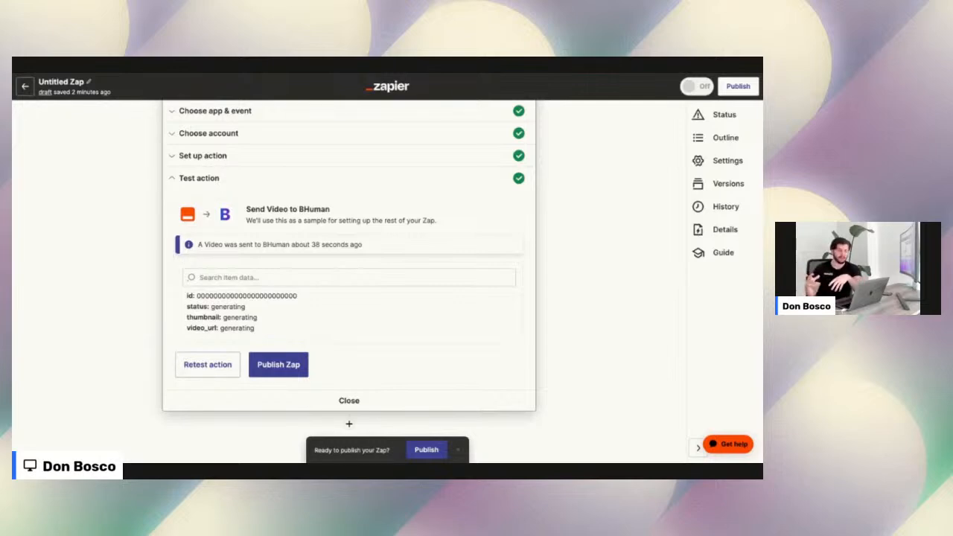
scroll(349, 279, "up", 1)
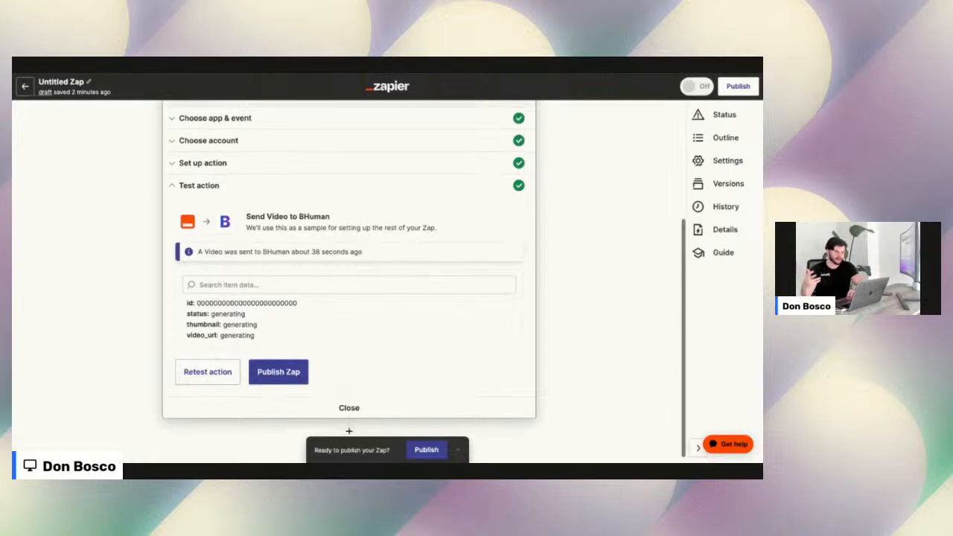
scroll(400, 340, "up", 5)
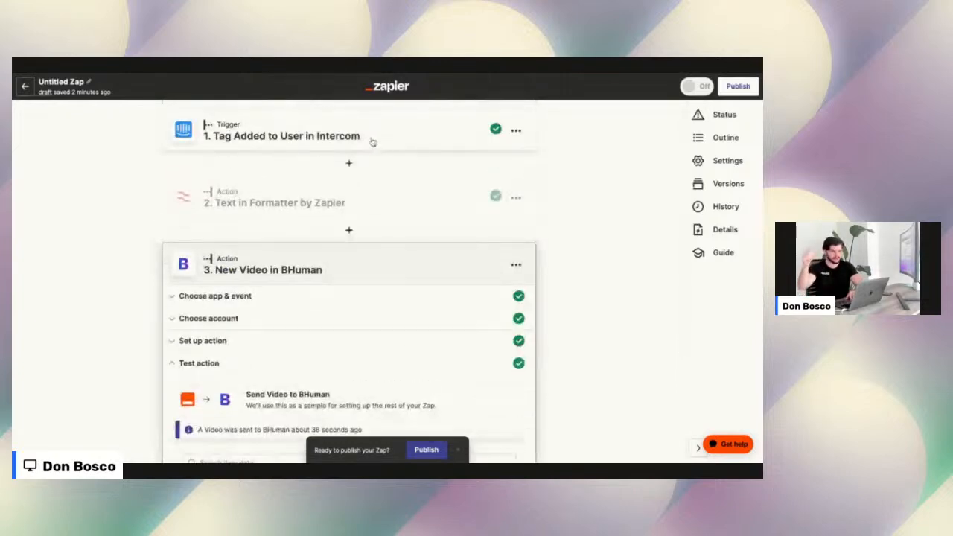
scroll(372, 194, "down", 3)
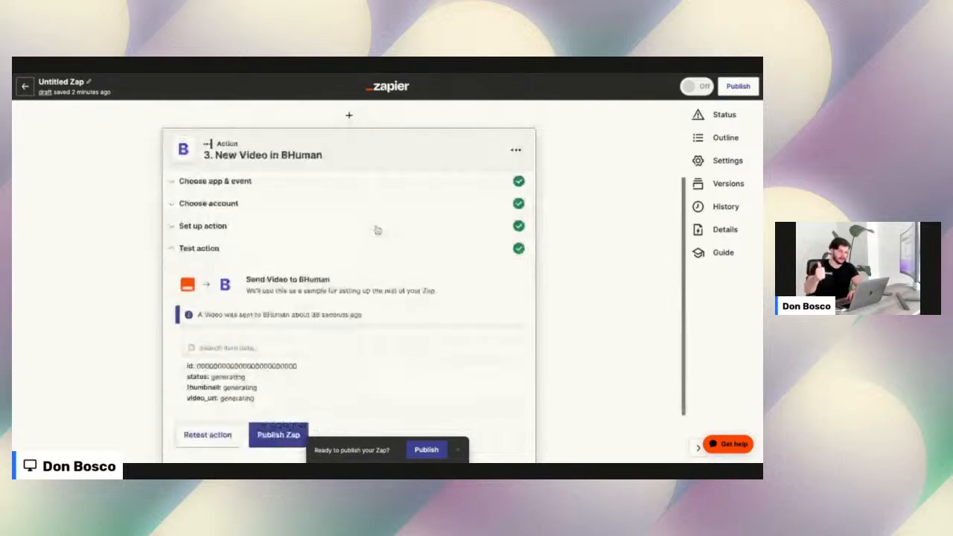
scroll(399, 340, "down", 1)
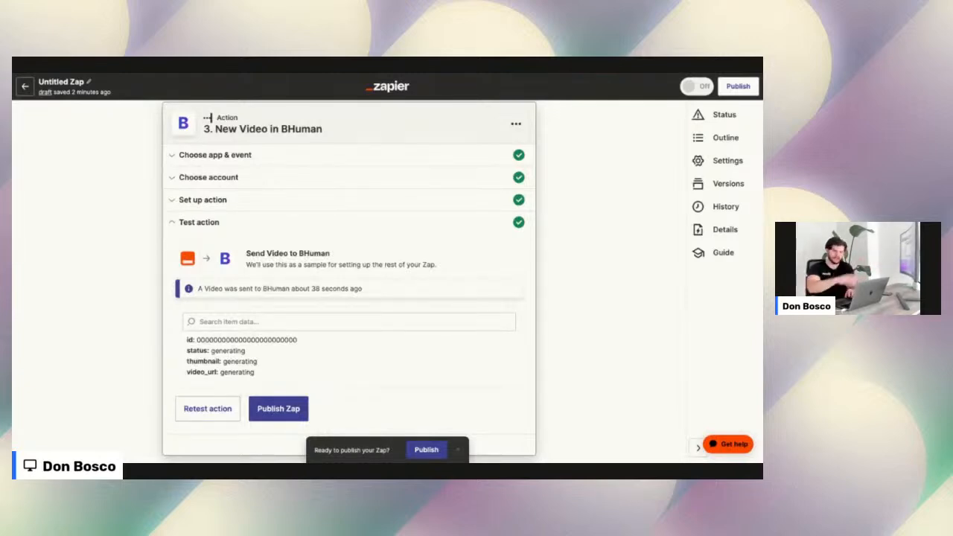
scroll(349, 282, "down", 1)
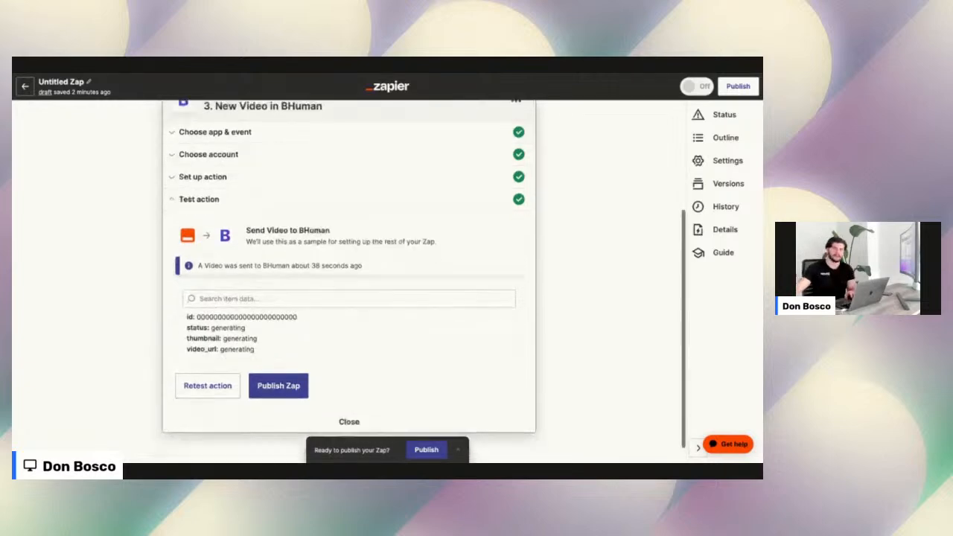
scroll(349, 281, "down", 1)
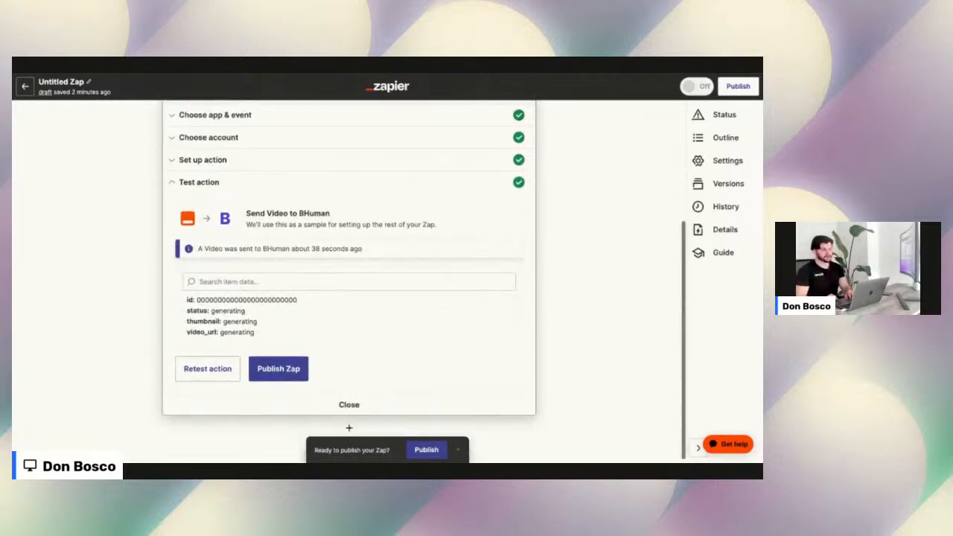
scroll(349, 281, "up", 1)
scroll(349, 282, "up", 4)
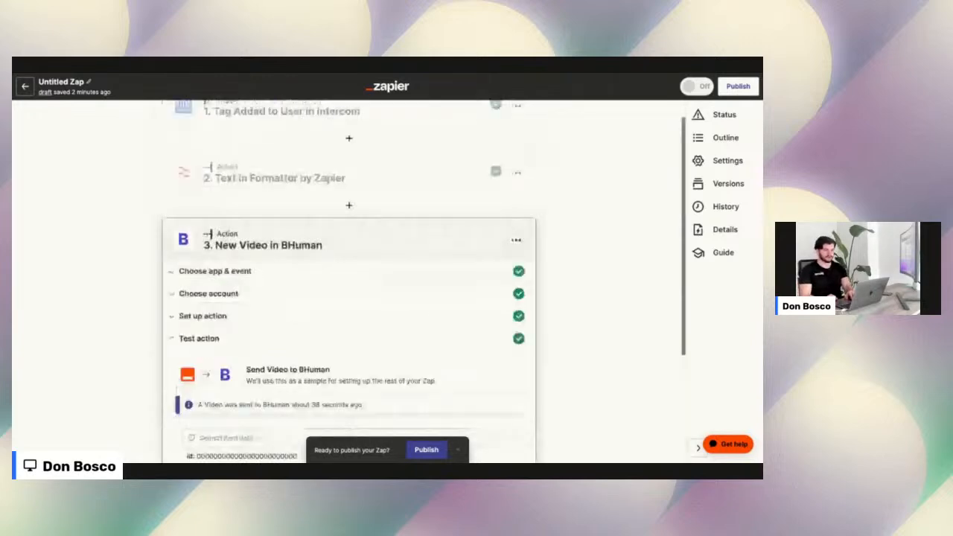
scroll(374, 410, "down", 5)
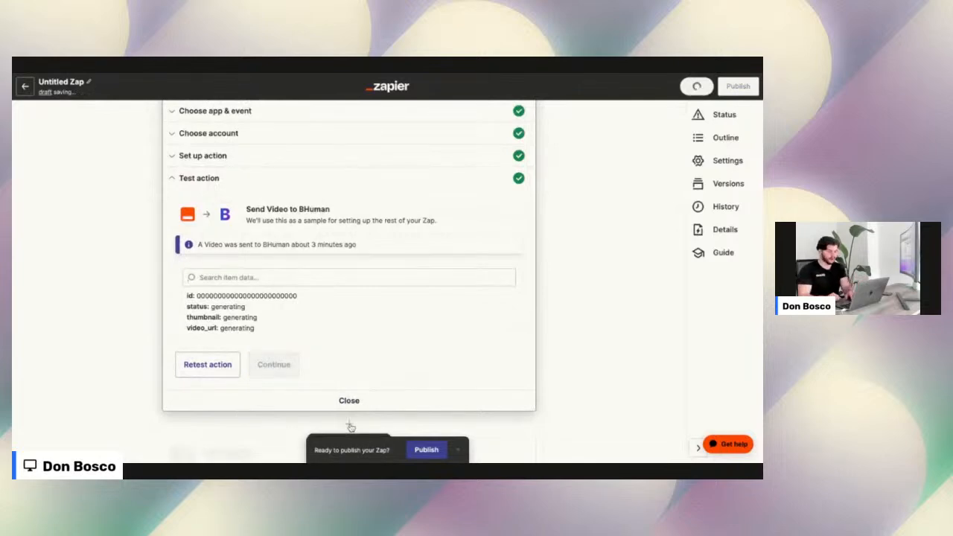
Add a Gmail action step after the BHuman step with the Send Email event
left_click(350, 426)
type("gmail")
left_click(227, 289)
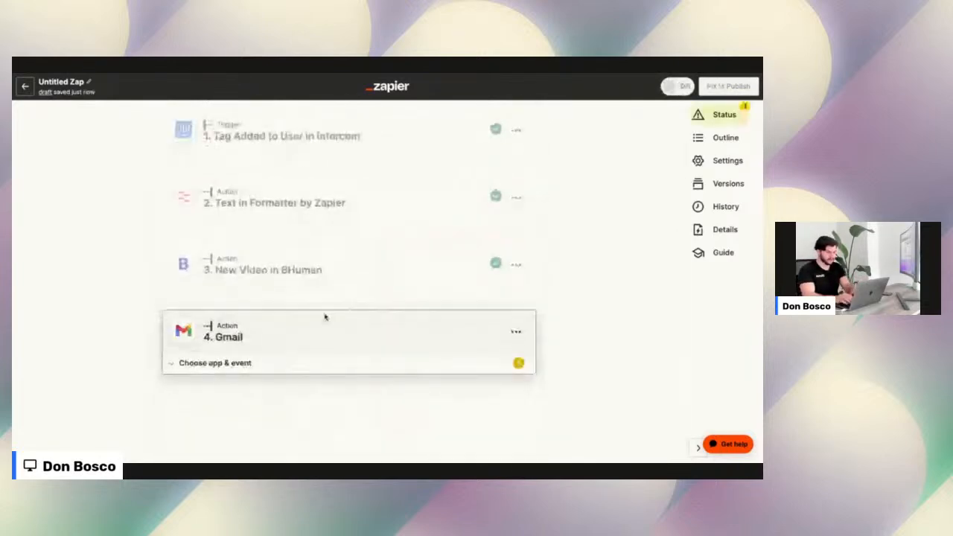
left_click(328, 343)
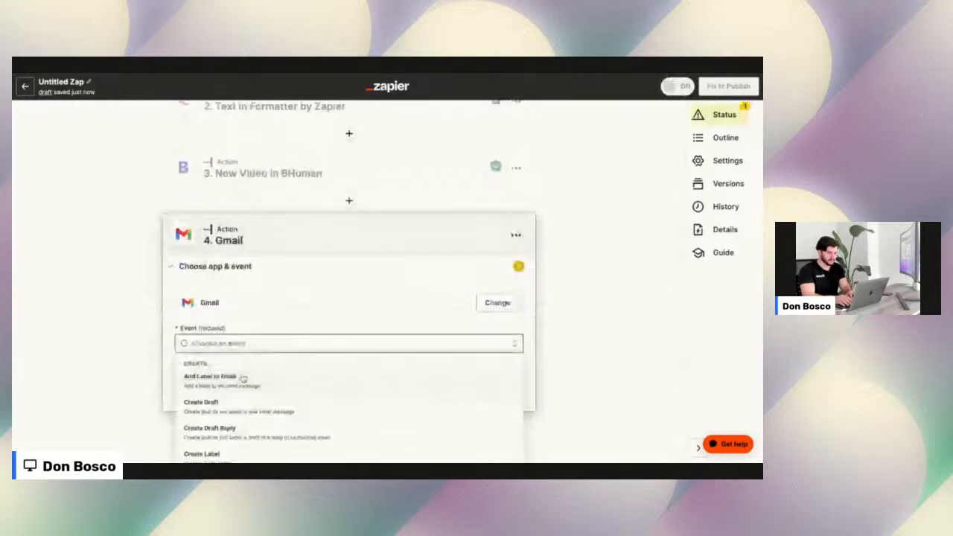
scroll(225, 423, "down", 2)
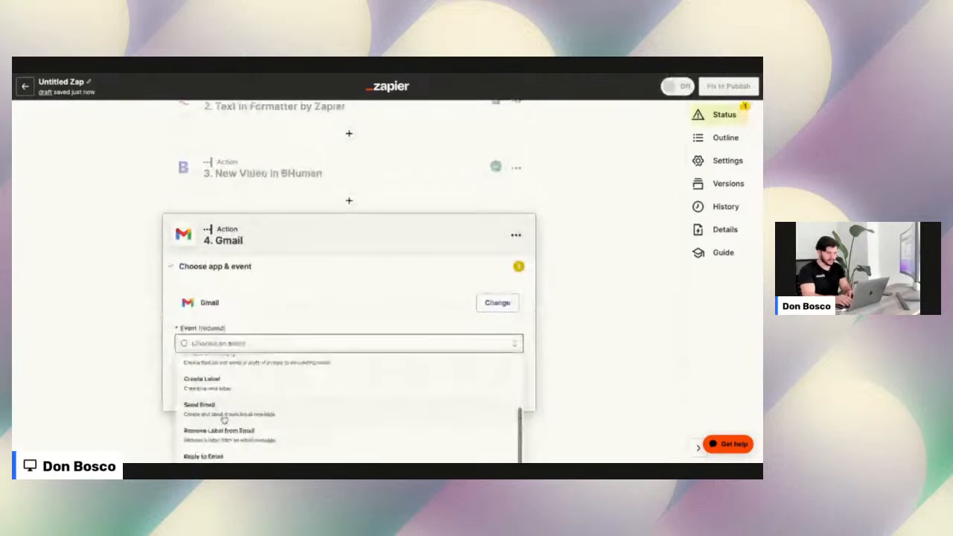
left_click(215, 404)
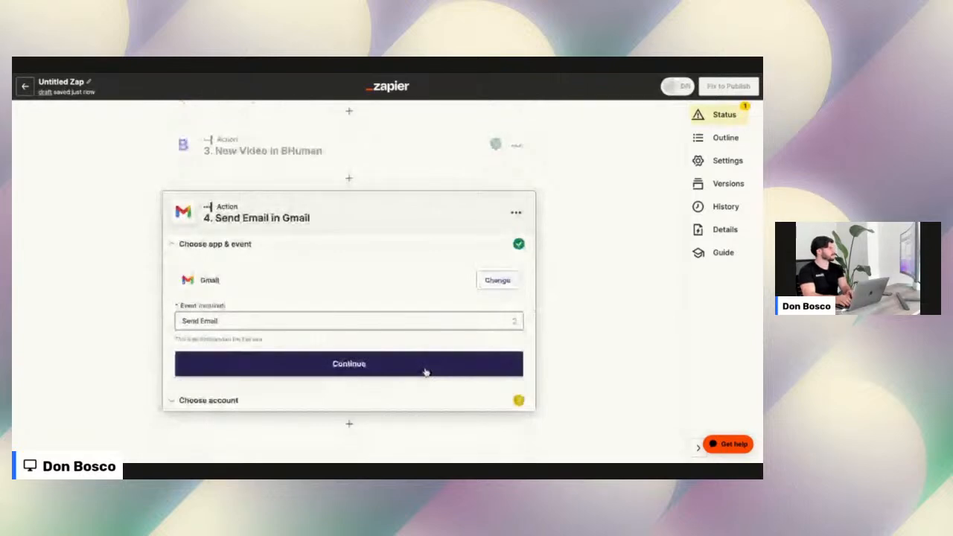
Connect the sender's Gmail account to the Send Email step
left_click(426, 372)
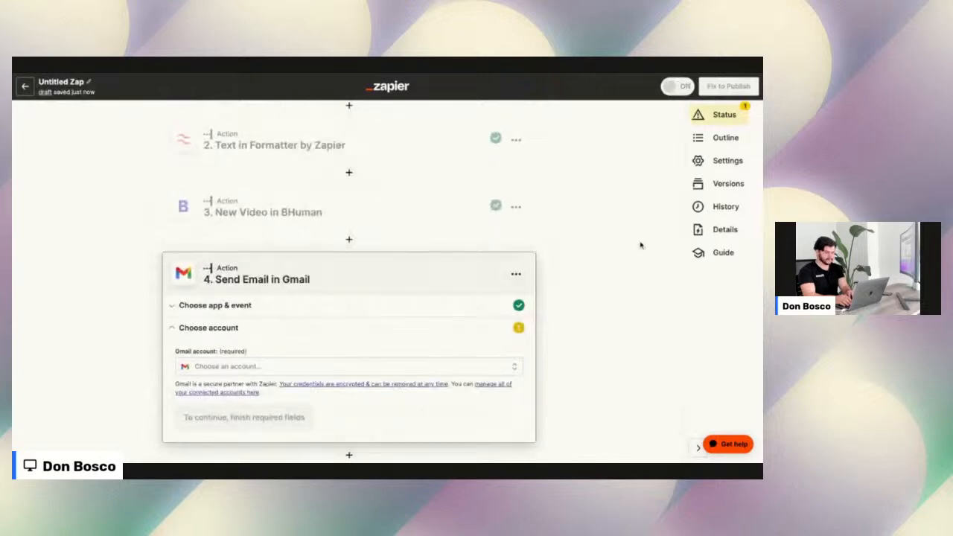
left_click(447, 367)
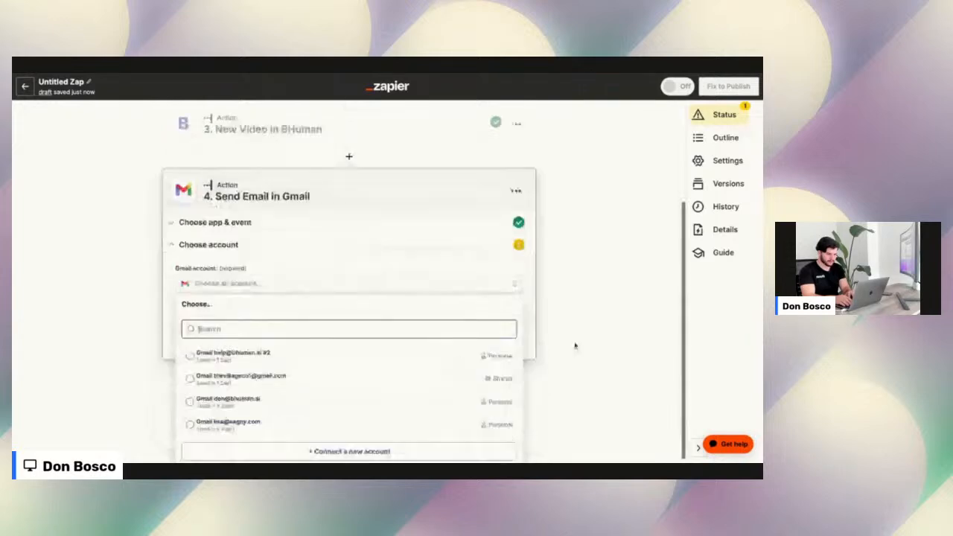
left_click(339, 400)
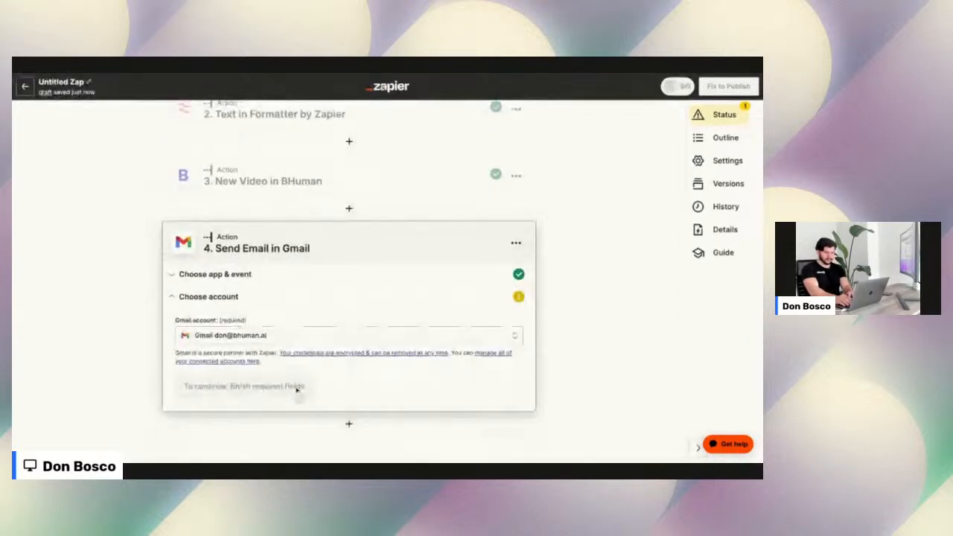
left_click(445, 336)
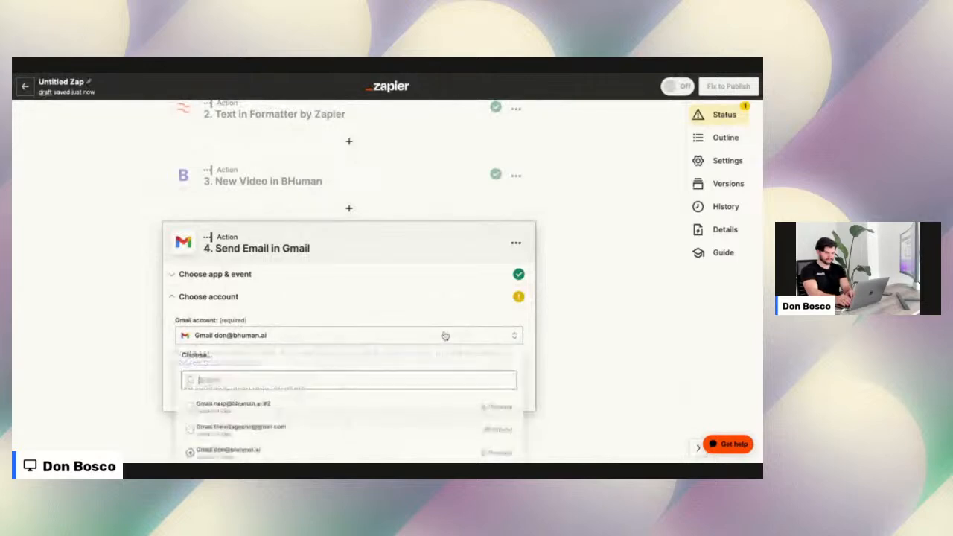
scroll(353, 369, "down", 1)
left_click(291, 396)
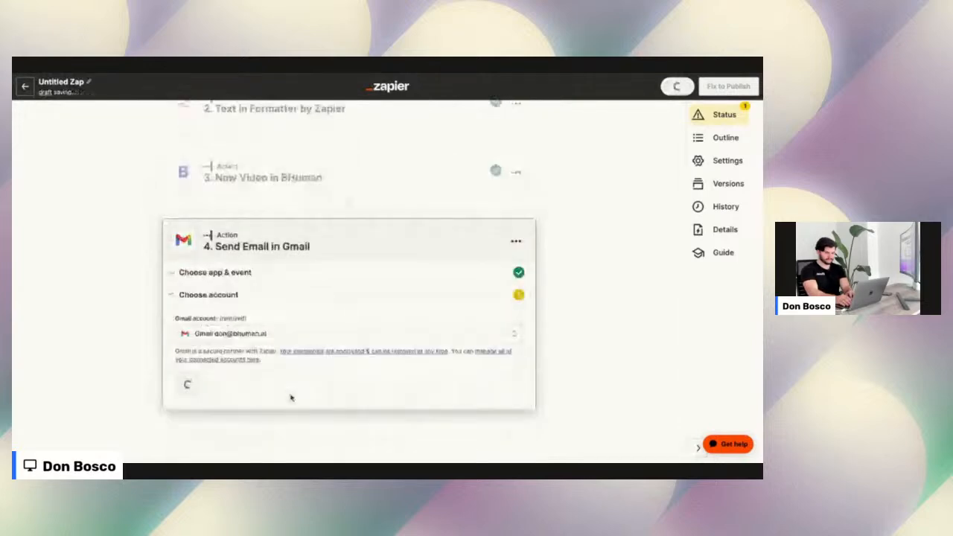
left_click(211, 364)
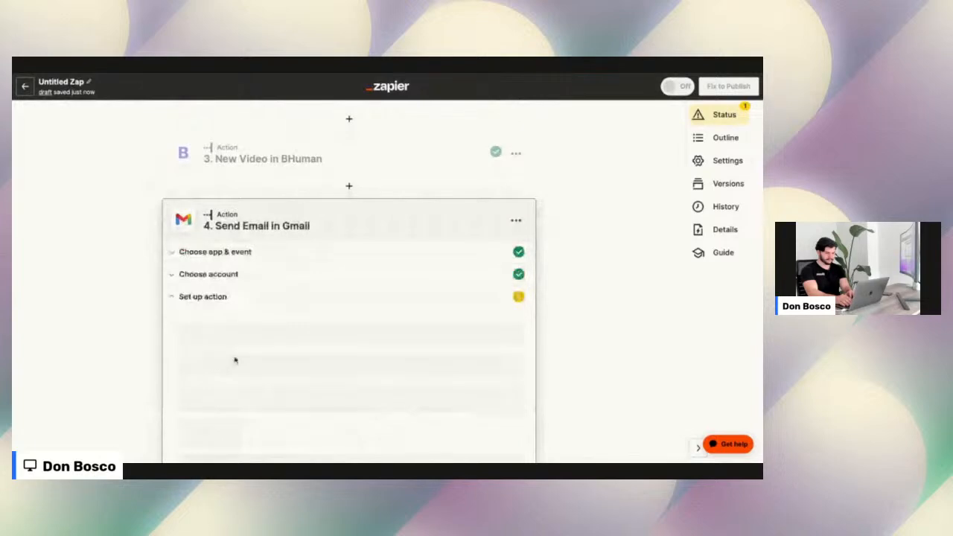
Set the To field to a fixed recipient e-mail address instead of the Intercom user email
scroll(400, 291, "down", 2)
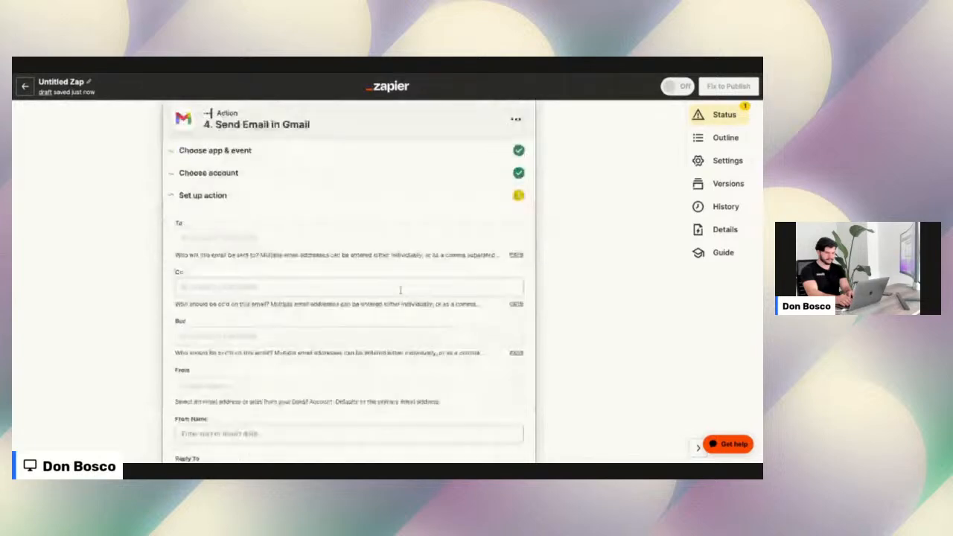
left_click(235, 238)
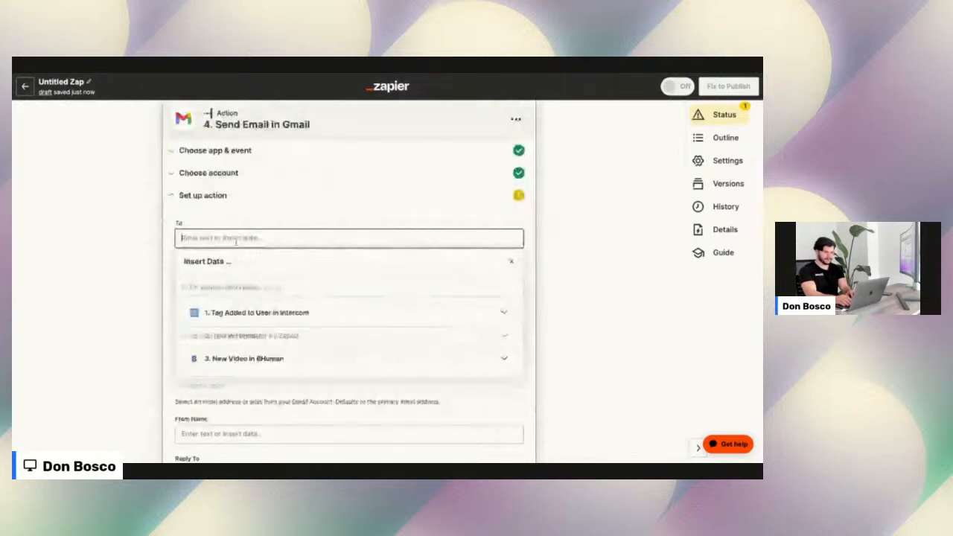
left_click(260, 313)
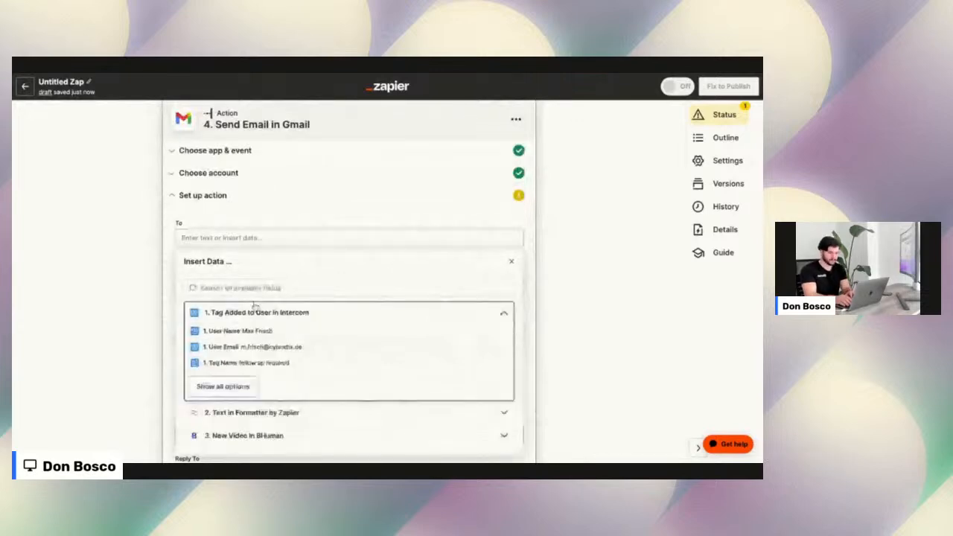
left_click(259, 330)
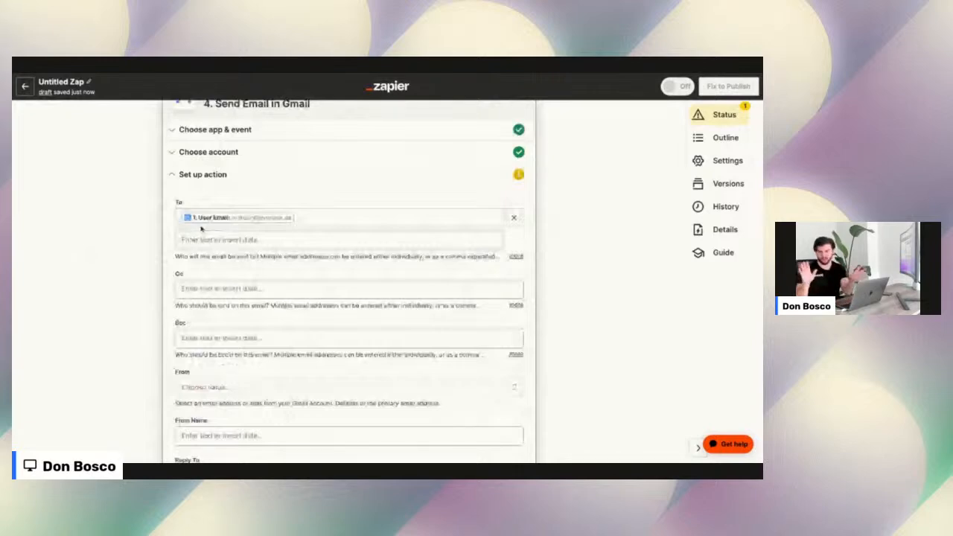
left_click(201, 229)
key("BackSpace")
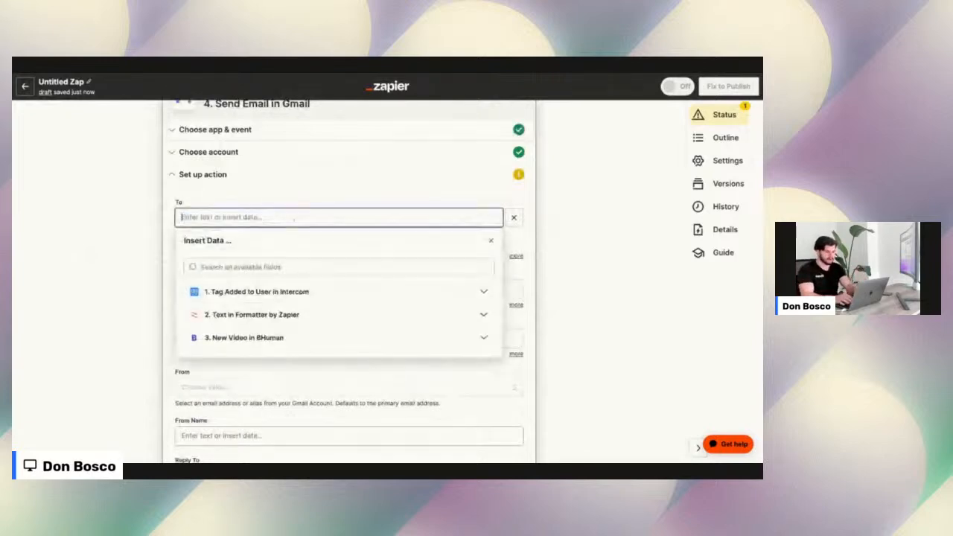
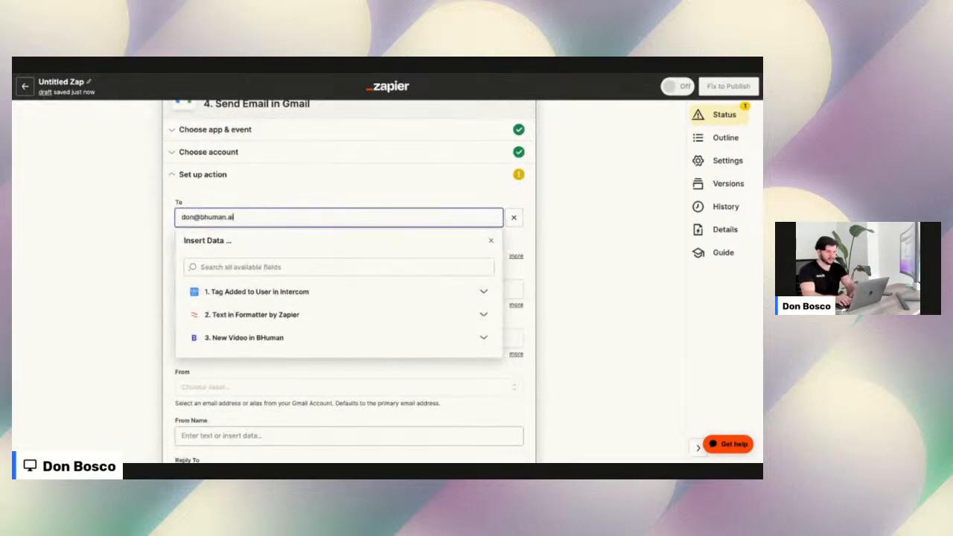
left_click(154, 210)
Use the account's own address as From and enter the sender's name as From Name
scroll(341, 260, "down", 2)
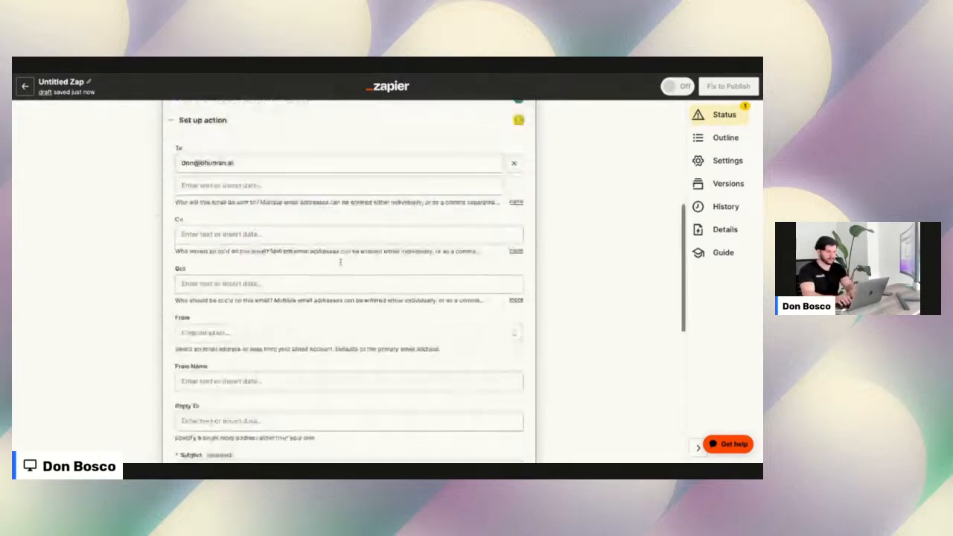
scroll(340, 261, "down", 3)
left_click(289, 247)
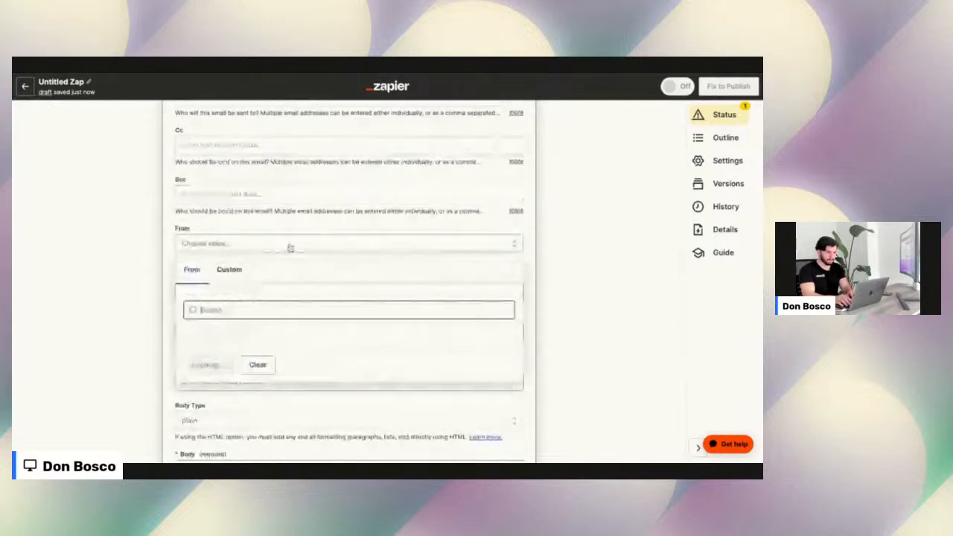
left_click(246, 335)
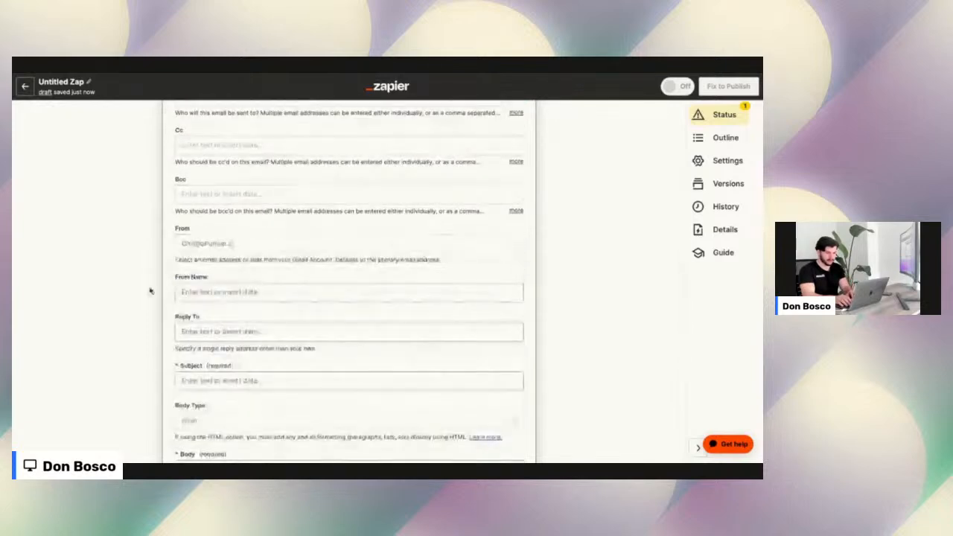
scroll(248, 246, "down", 2)
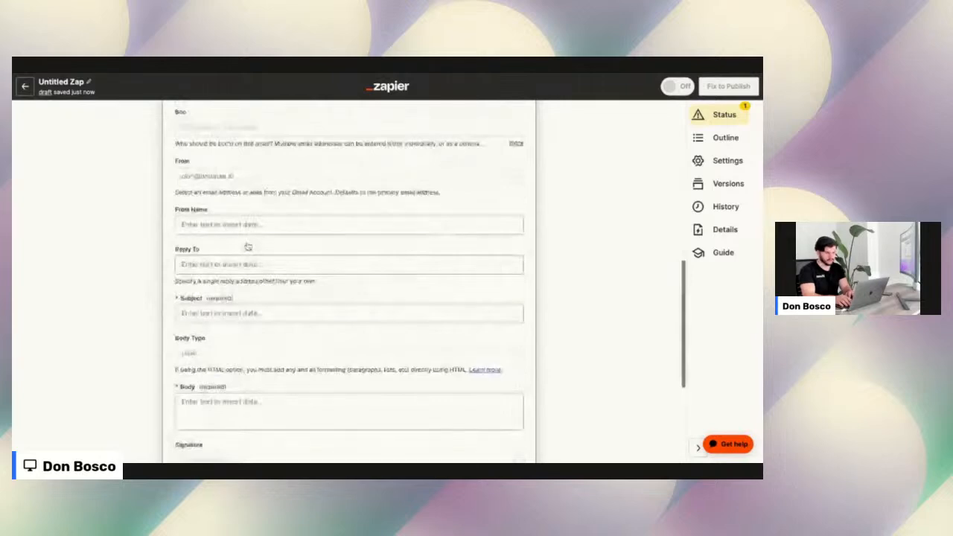
left_click(247, 225)
type("Don Bosco")
Enter the BHuman help e-mail address in the Reply To field
scroll(279, 248, "down", 2)
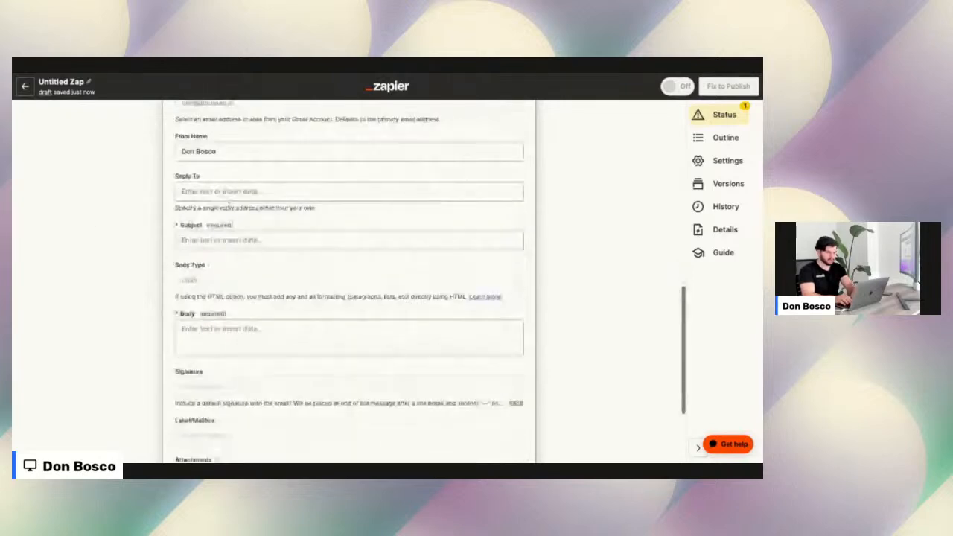
left_click(225, 192)
left_click(62, 246)
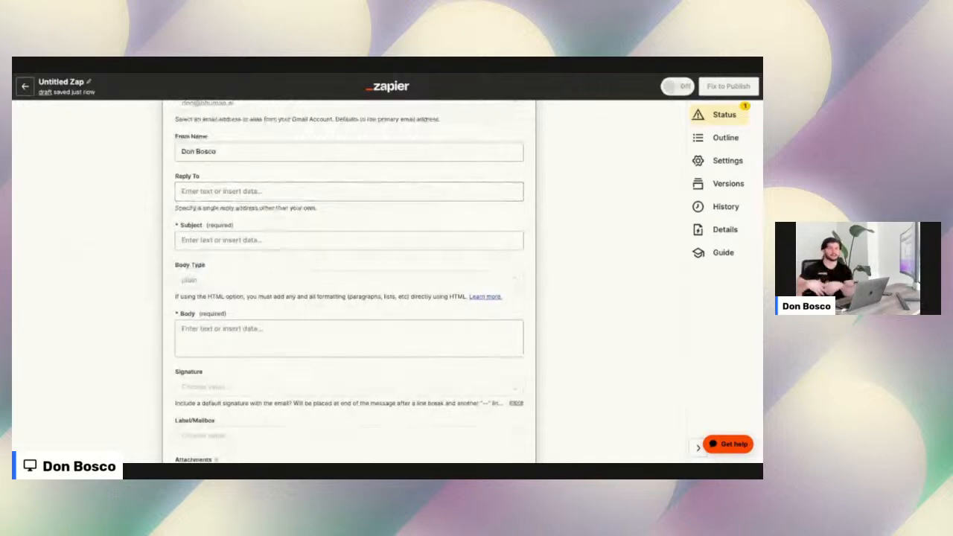
left_click(233, 190)
left_click(102, 191)
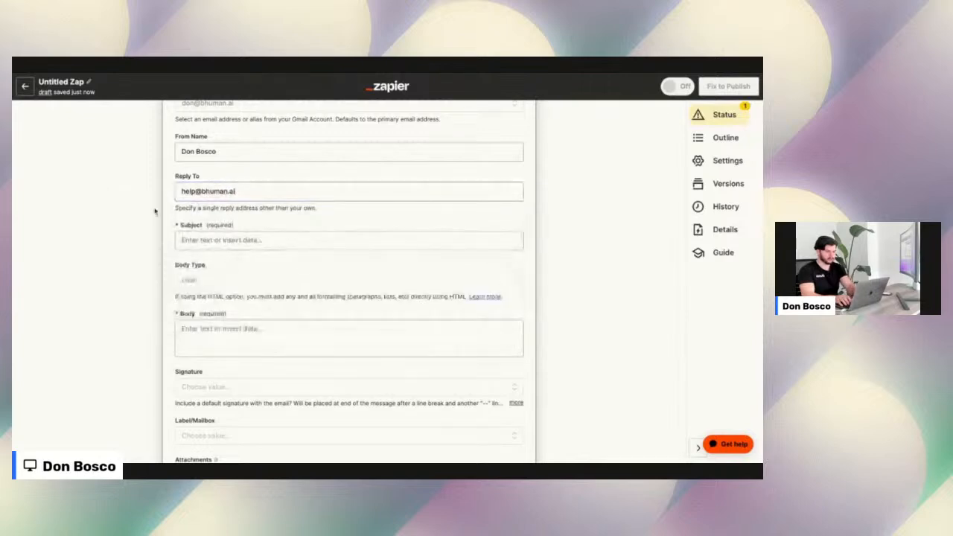
scroll(235, 242, "down", 1)
scroll(235, 242, "down", 1)
left_click(249, 209)
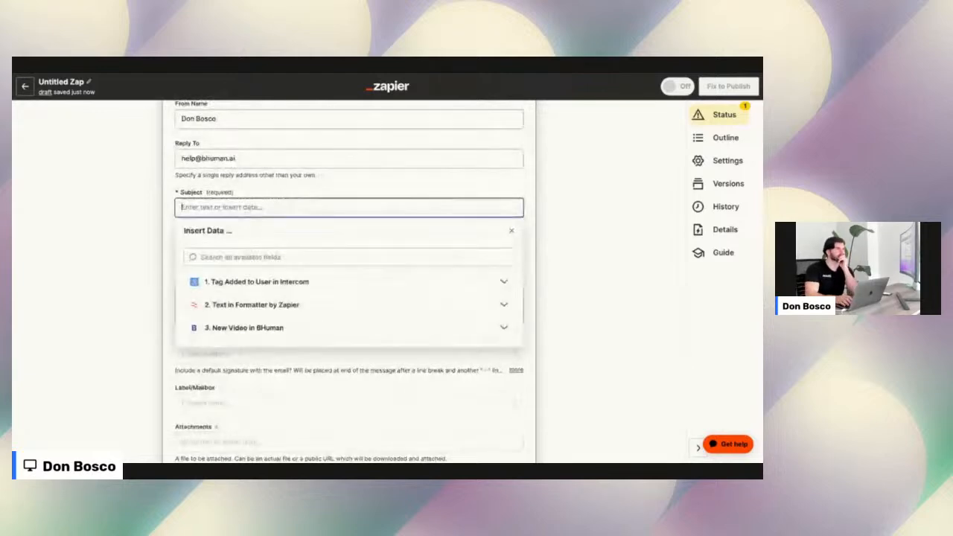
Set the email subject to 'Your BHuman support request'
type("Regarding youe")
key("BackSpace")
key("BackSpace")
type("r support request")
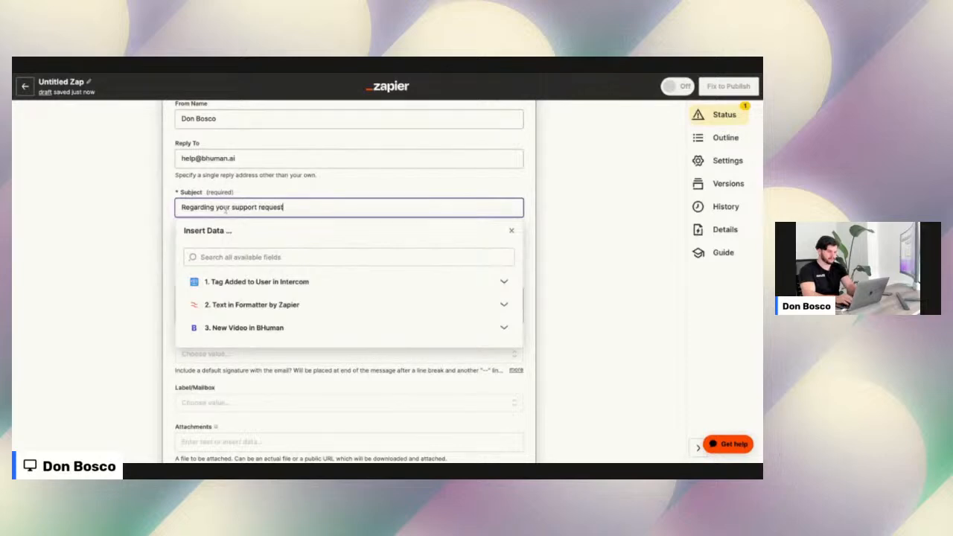
left_click(230, 207)
type("BHuman")
key("Escape")
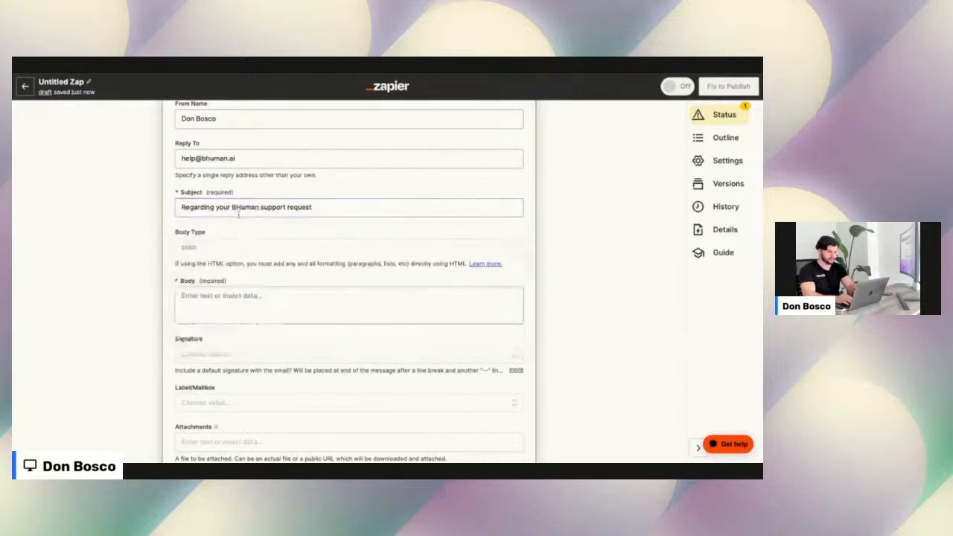
left_click_drag(216, 208, 146, 217)
type("Y")
left_click(156, 225)
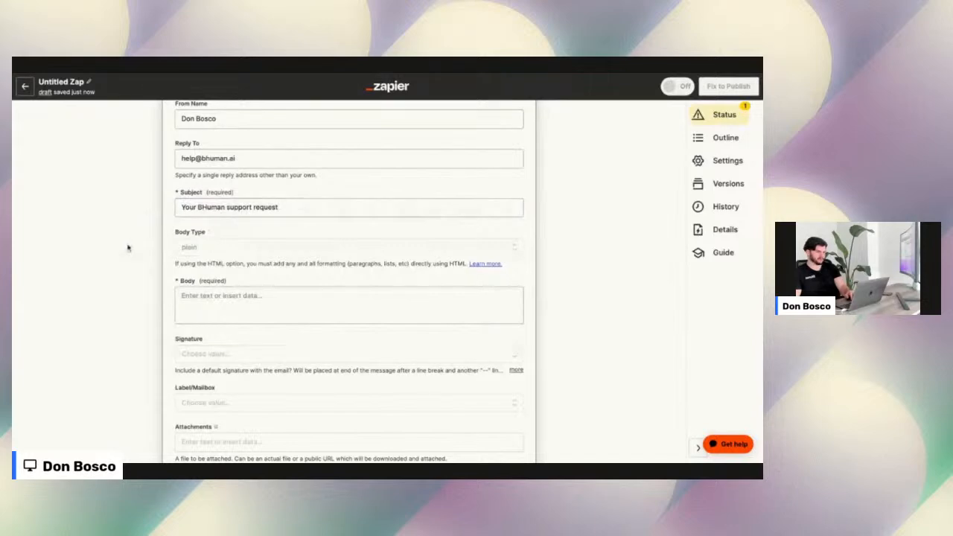
Change the email Body Type from plain to html
scroll(257, 232, "down", 1)
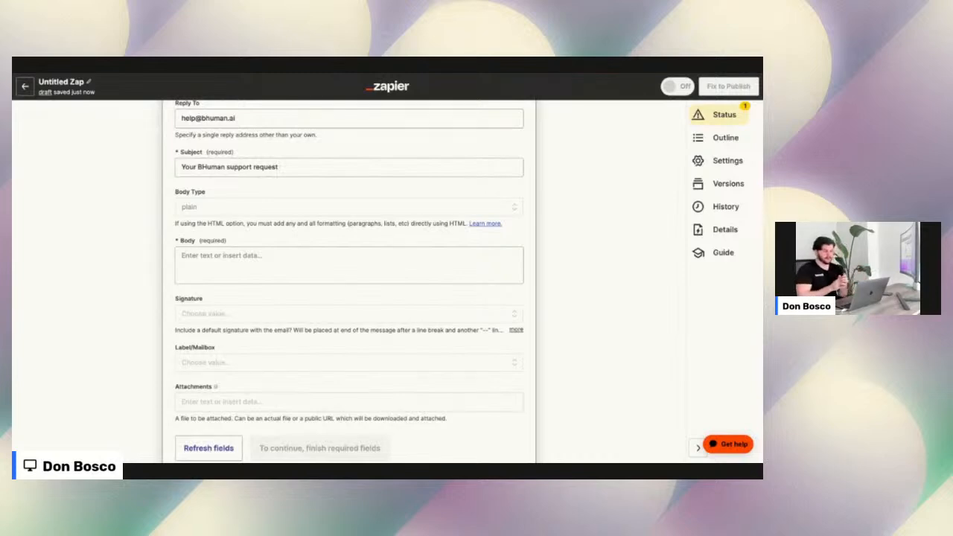
left_click(230, 210)
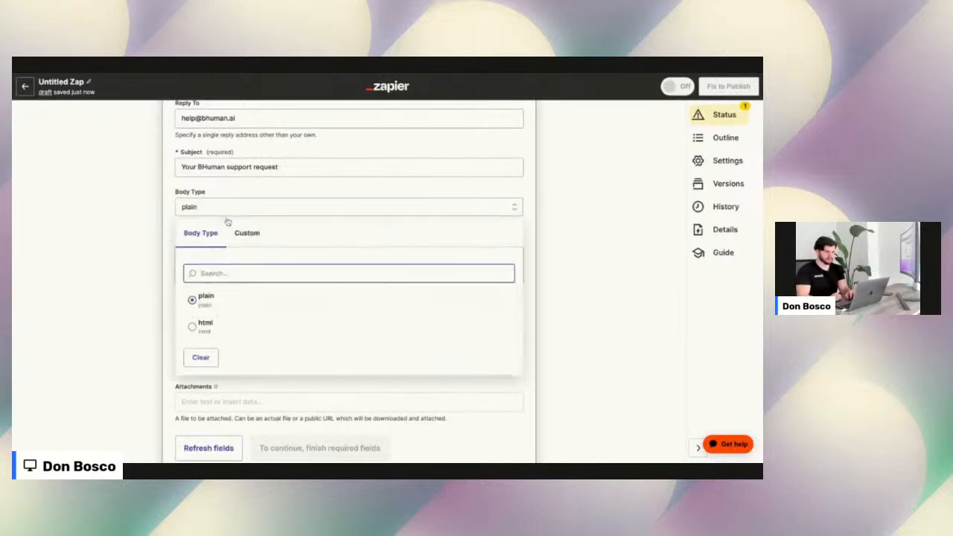
left_click(226, 323)
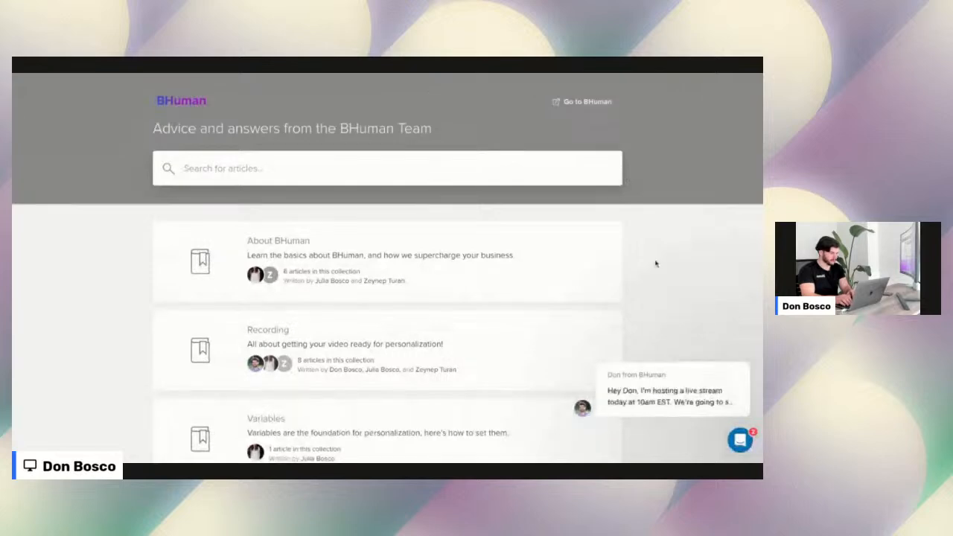
Select the sample HTML code in the Help Center article 'How to send a video over email with Zapier'
scroll(656, 263, "down", 1)
scroll(655, 263, "down", 5)
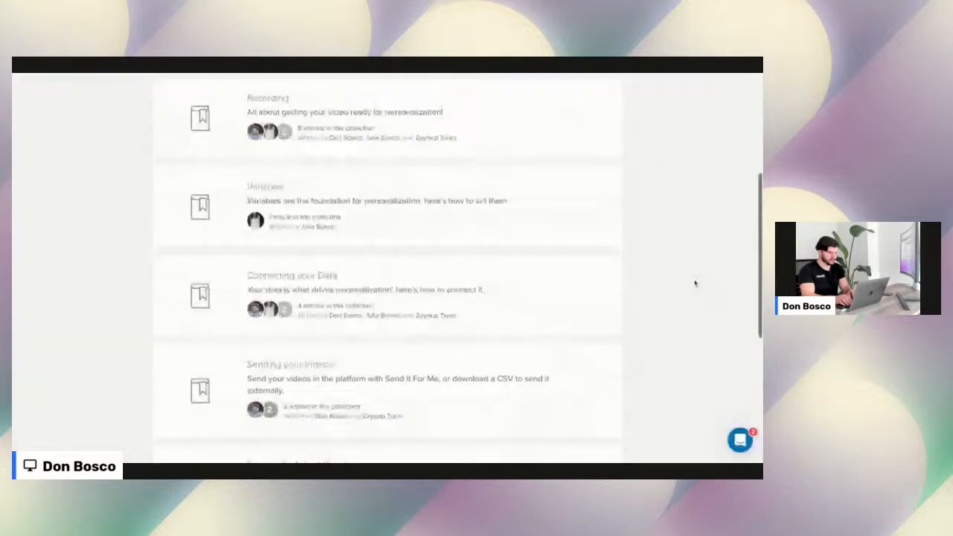
scroll(689, 279, "up", 6)
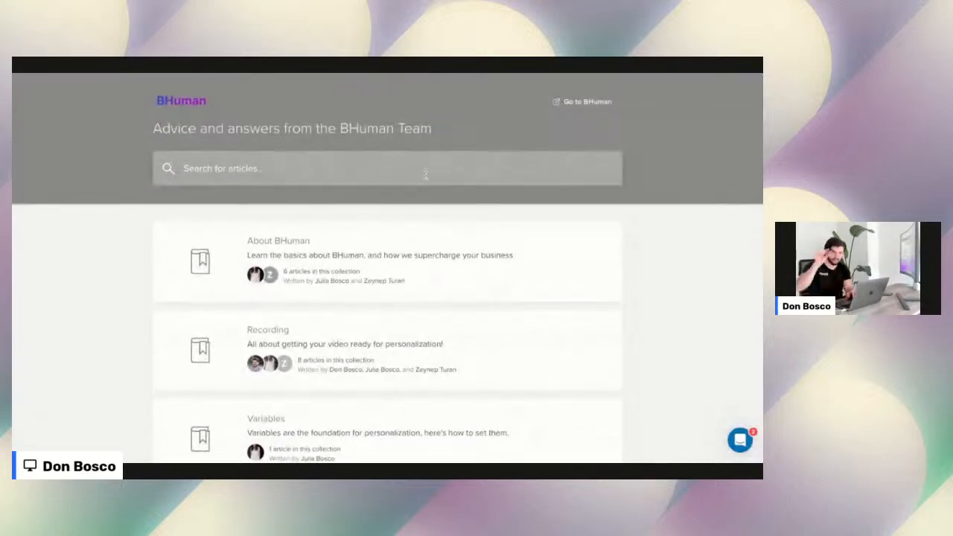
scroll(400, 183, "down", 1)
scroll(399, 184, "down", 5)
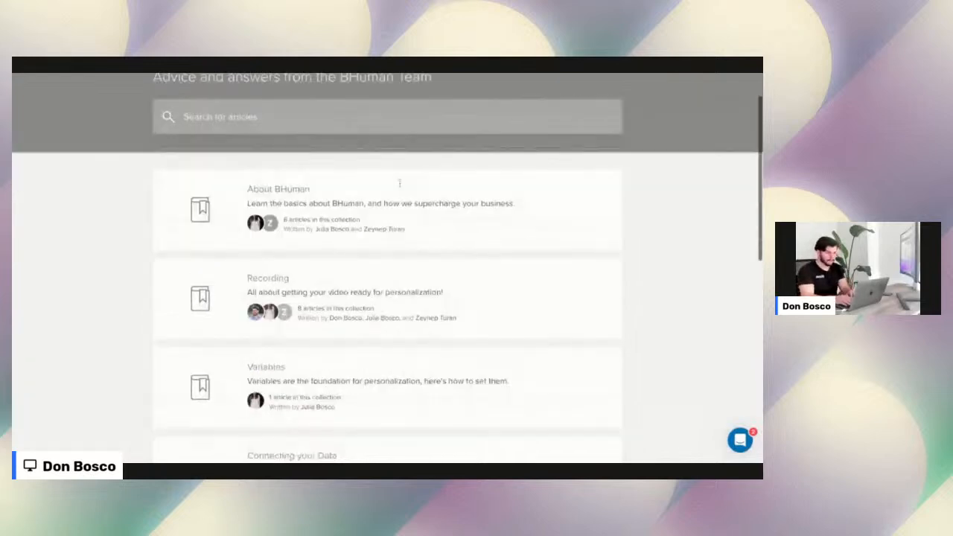
scroll(399, 183, "down", 4)
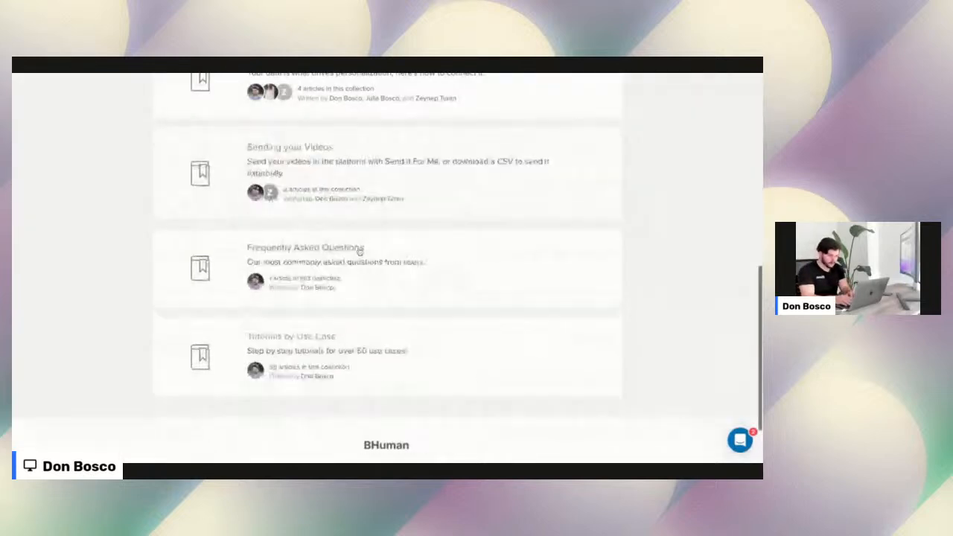
scroll(346, 268, "up", 1)
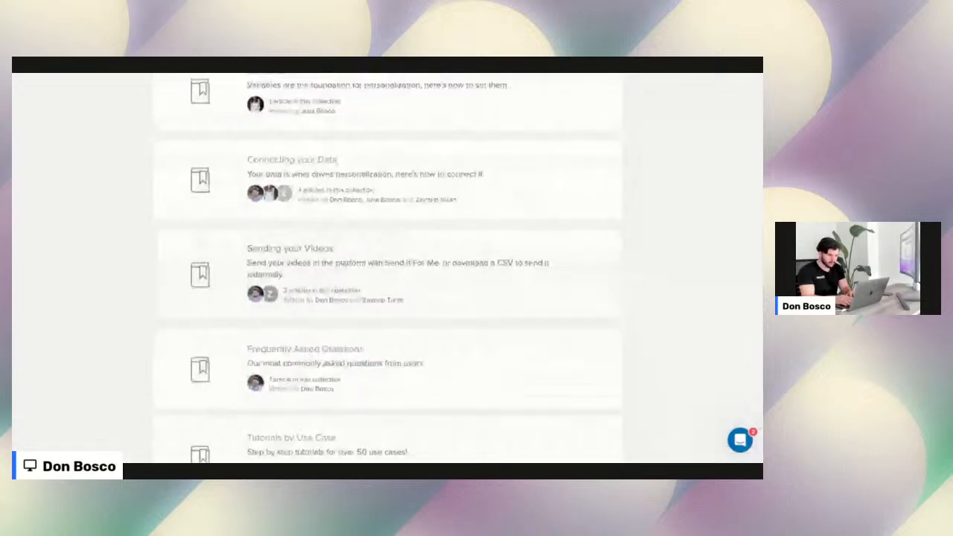
left_click(302, 255)
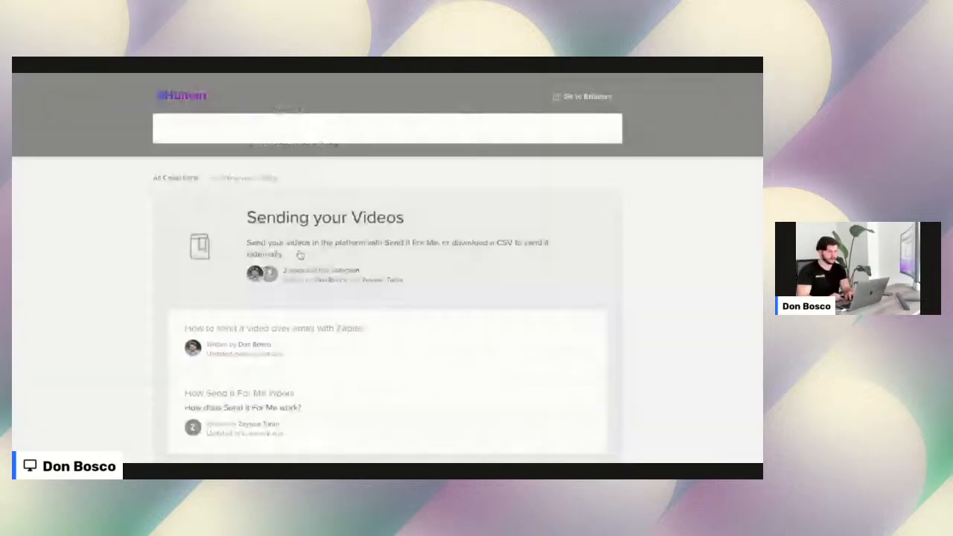
scroll(300, 254, "down", 3)
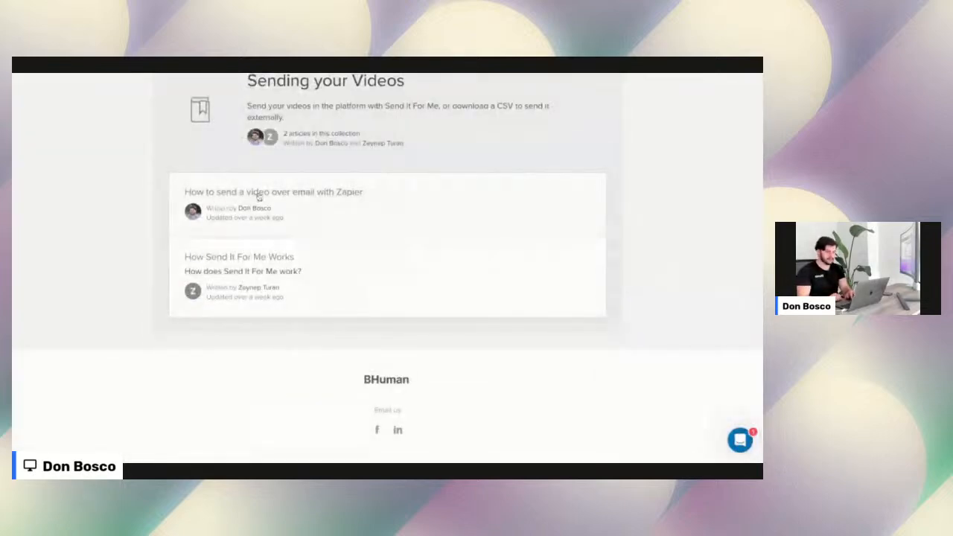
left_click(287, 195)
scroll(463, 236, "down", 3)
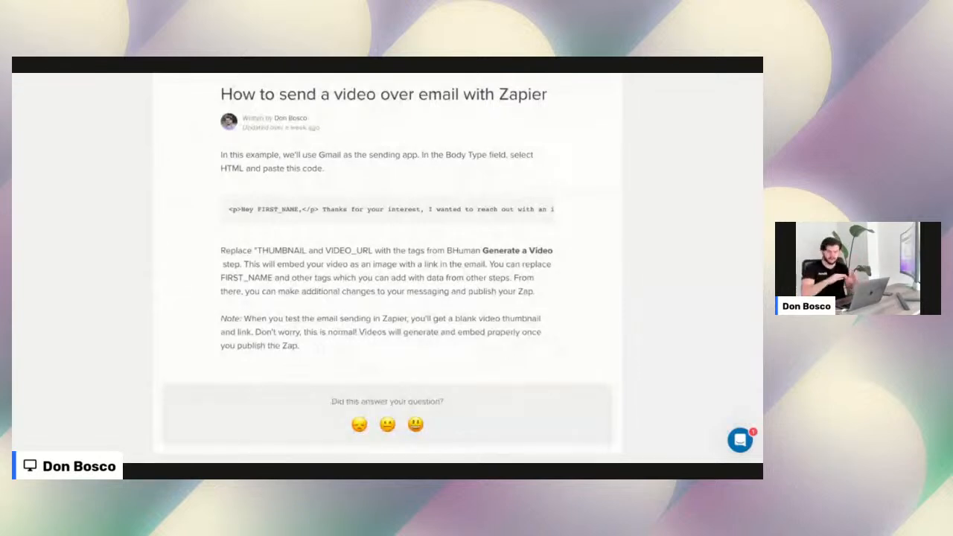
triple_click(484, 209)
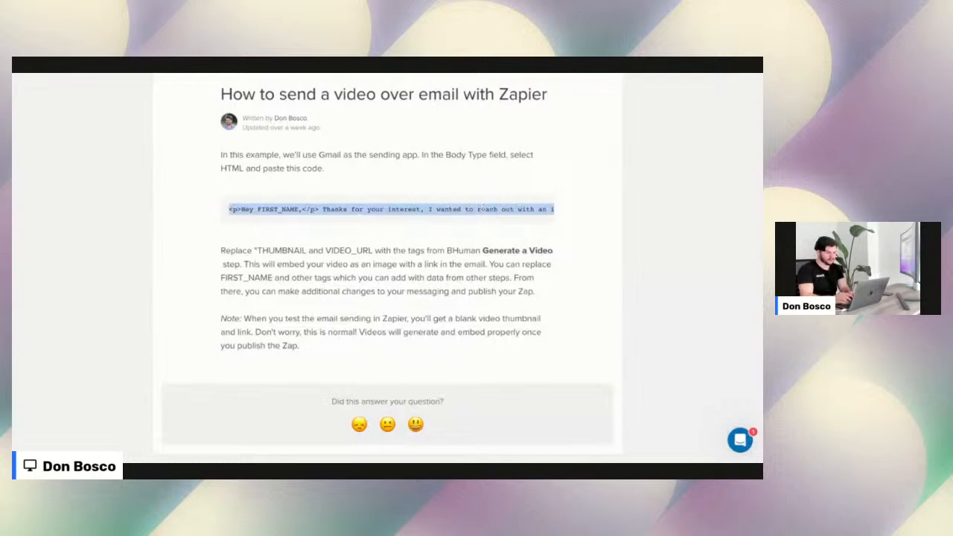
left_click(318, 65)
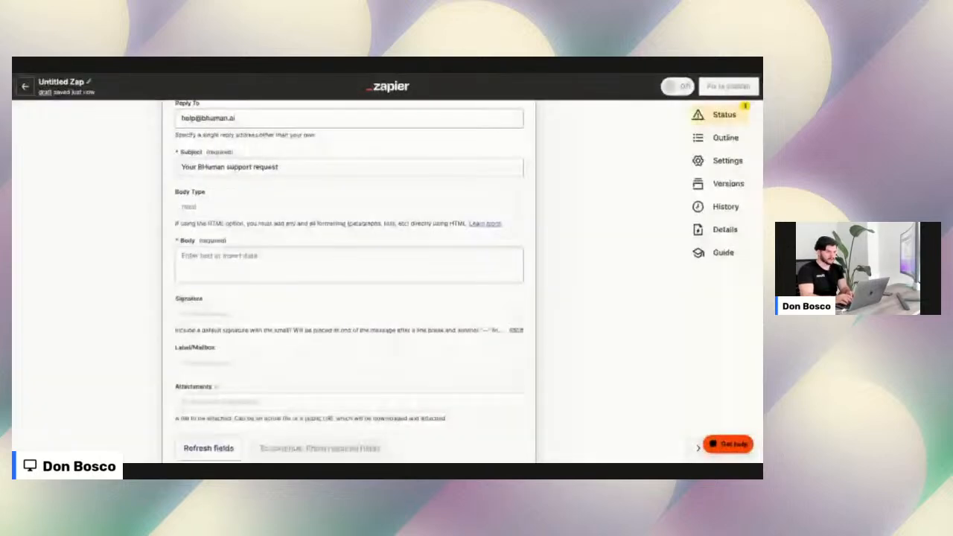
Paste the HTML template into Body and swap FIRST_NAME for the Formatter step's Output
left_click(288, 260)
type("<p>Hey FIRST_NAME,</p> Thanks for your interest, I wanted to reach out with an impromptu video message to say hi! <p><a href=\"VIDEO_URL\"><img alt=\"\" height=\"180px\" src=\"THUMBNAIL\" width=\"320px\" /></a></p> <a href=\"VIDEO_URL\">Watch here</a> <p>Talk soon,<p> <Don>")
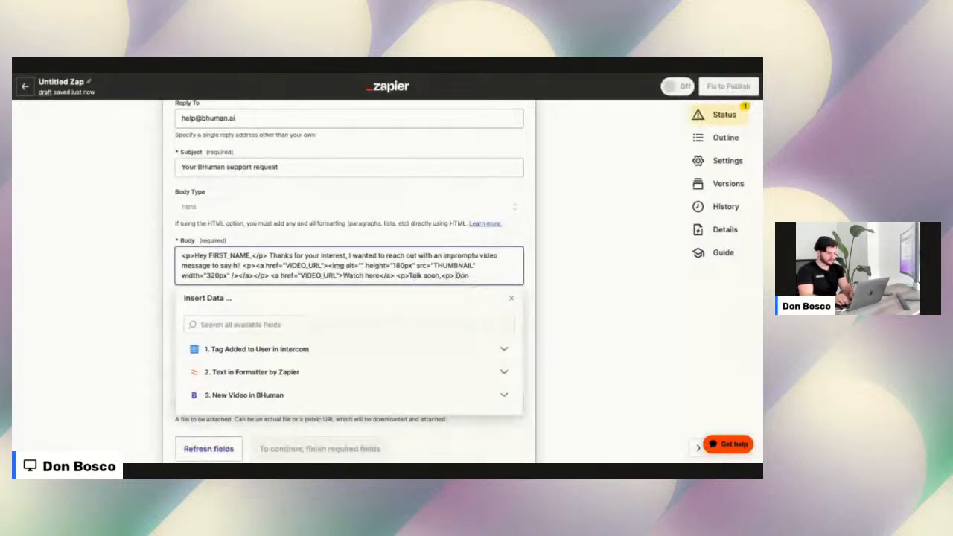
key("BackSpace")
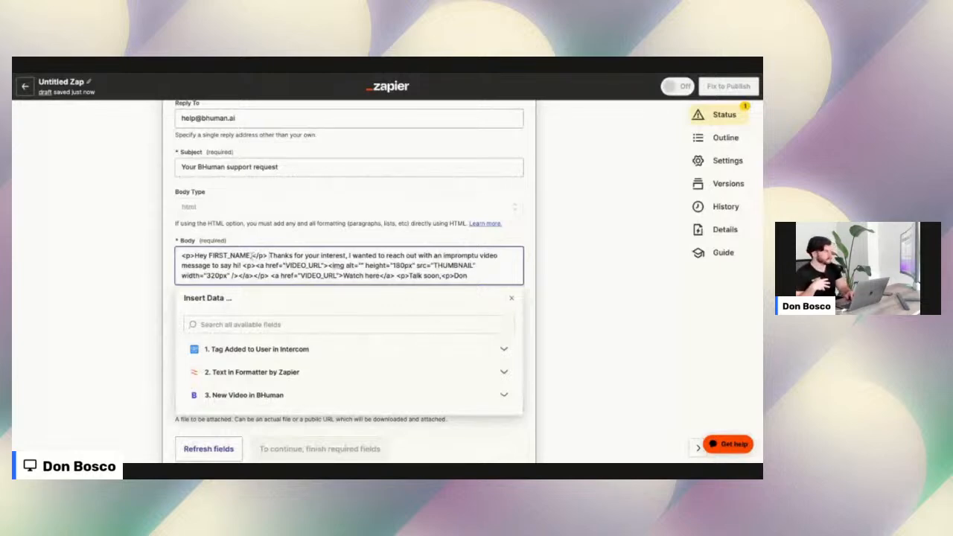
left_click_drag(252, 255, 208, 256)
left_click(262, 373)
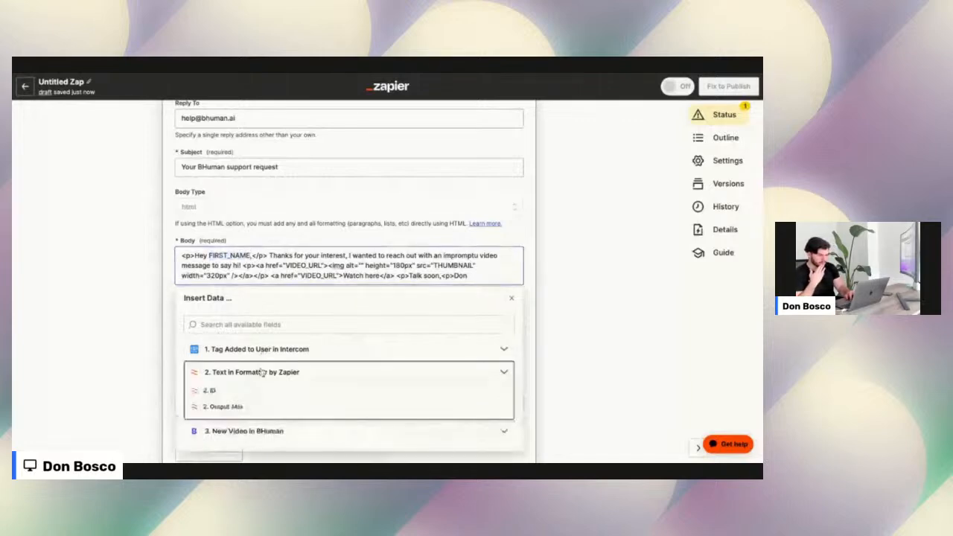
left_click(221, 407)
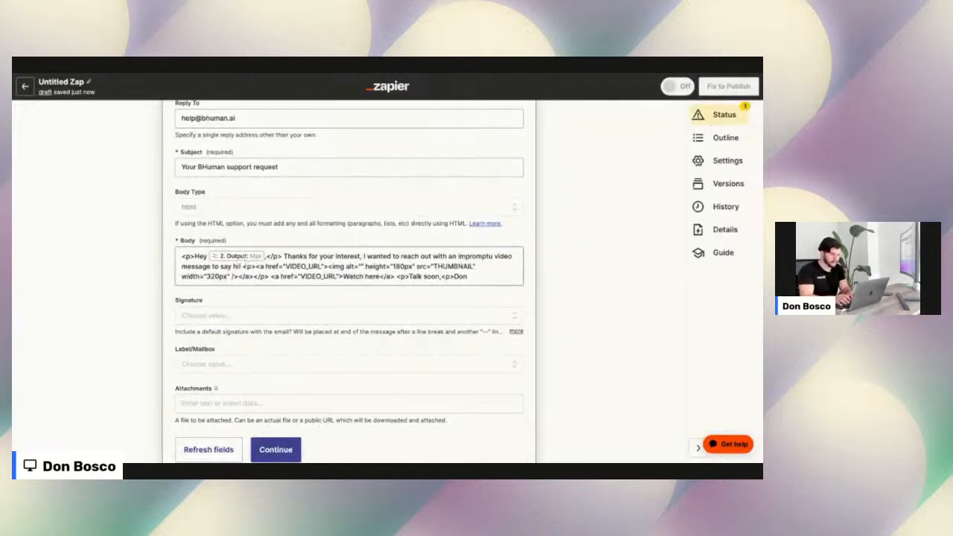
Replace the greeting with a note that the team is looking into the issue and added 50 credits
left_click(281, 257)
left_click_drag(282, 256, 240, 266)
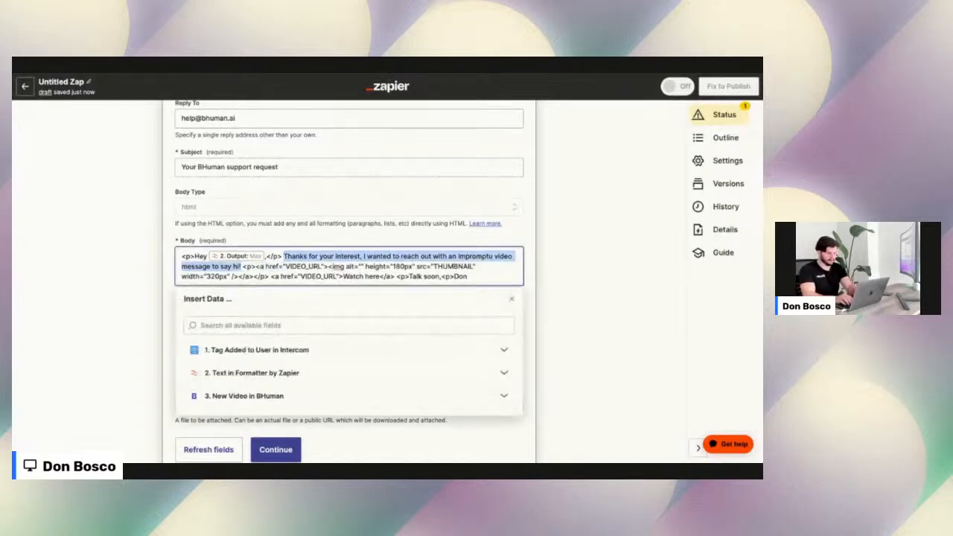
type("Thanks")
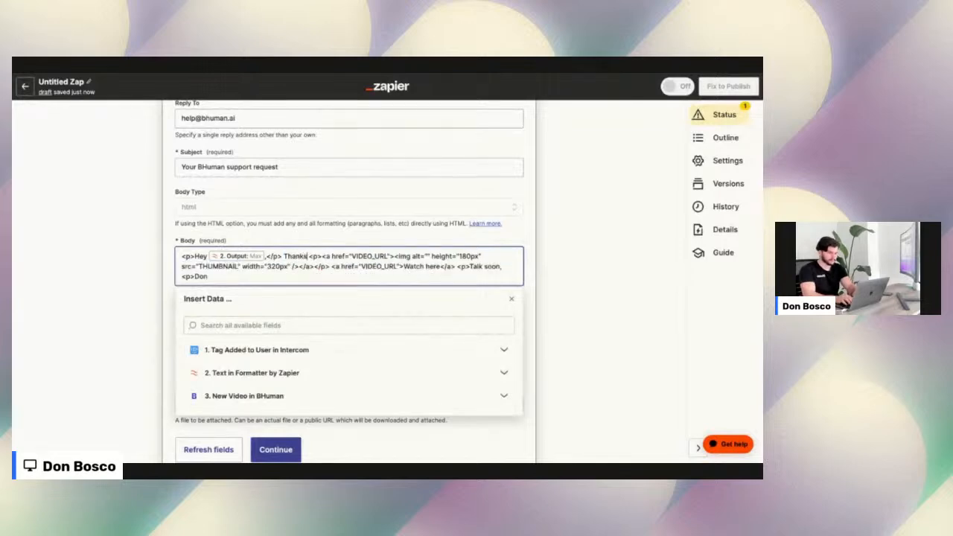
type(" for your sup")
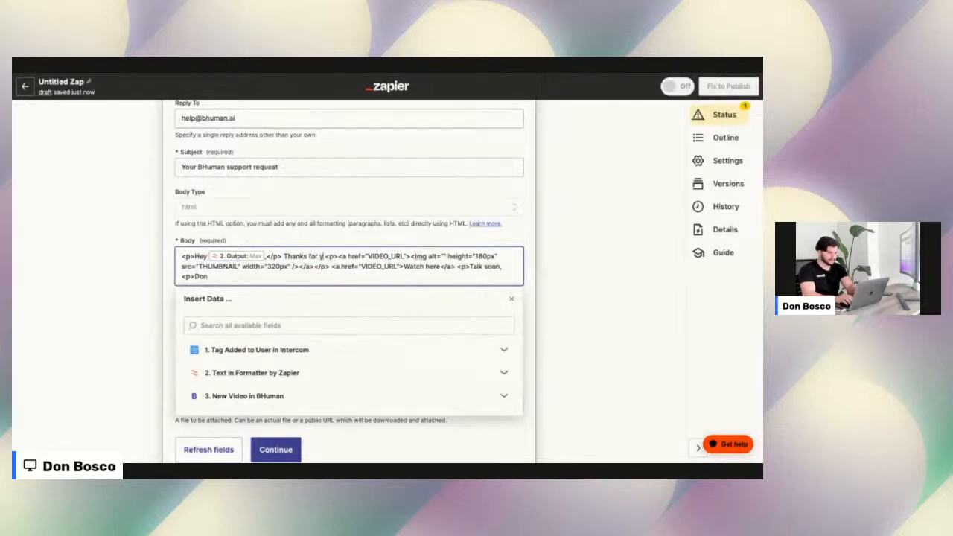
type("port request, I wanted")
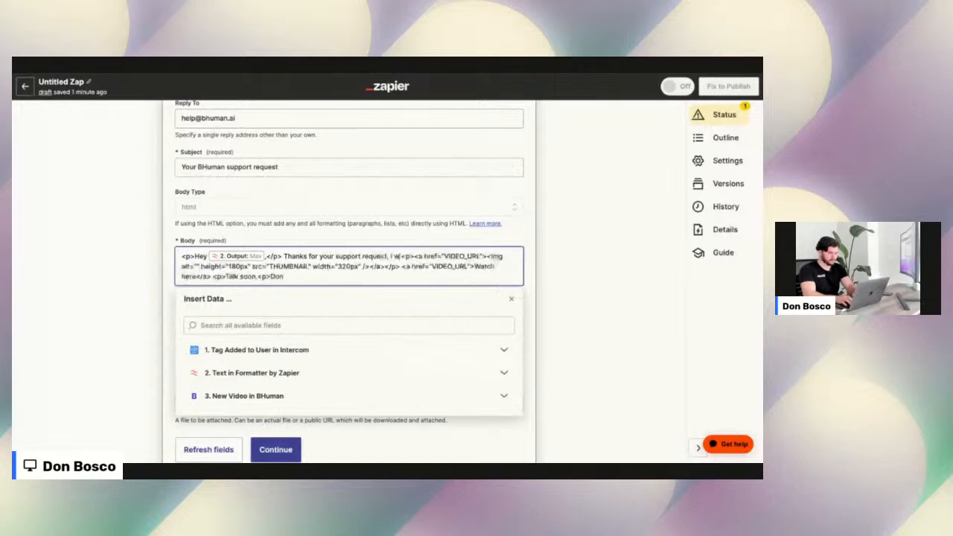
type(" to let you know the team is looking int")
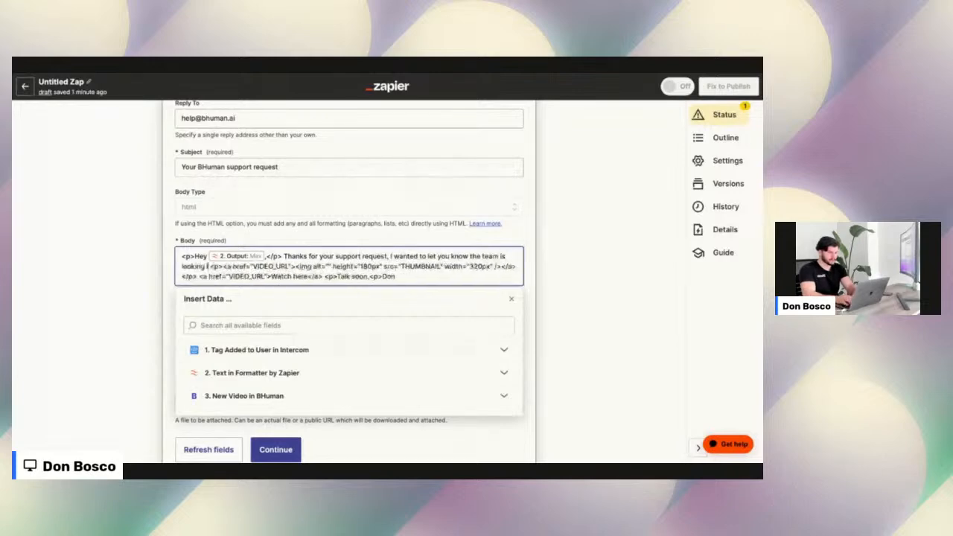
type("o it")
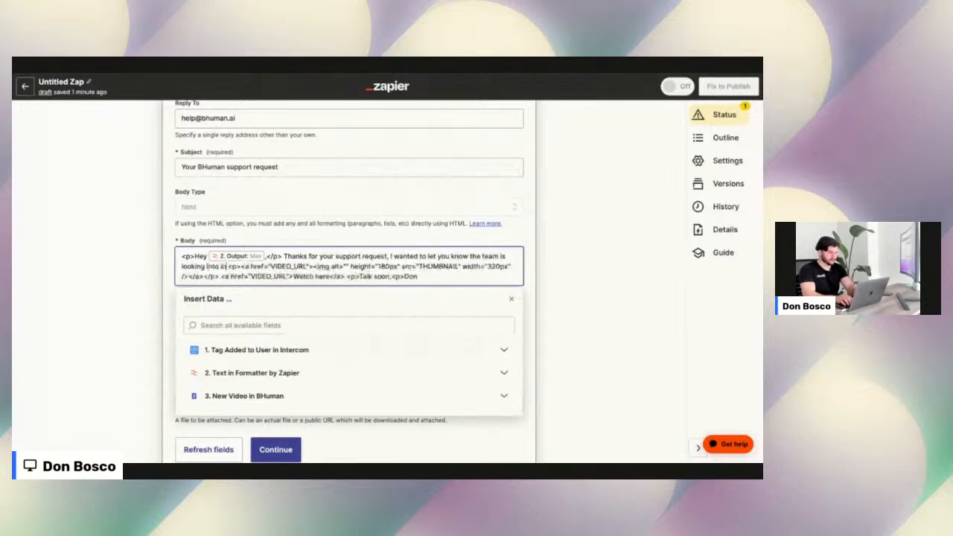
key("BackSpace")
key("BackSpace")
key("BackSpace")
type("your isse")
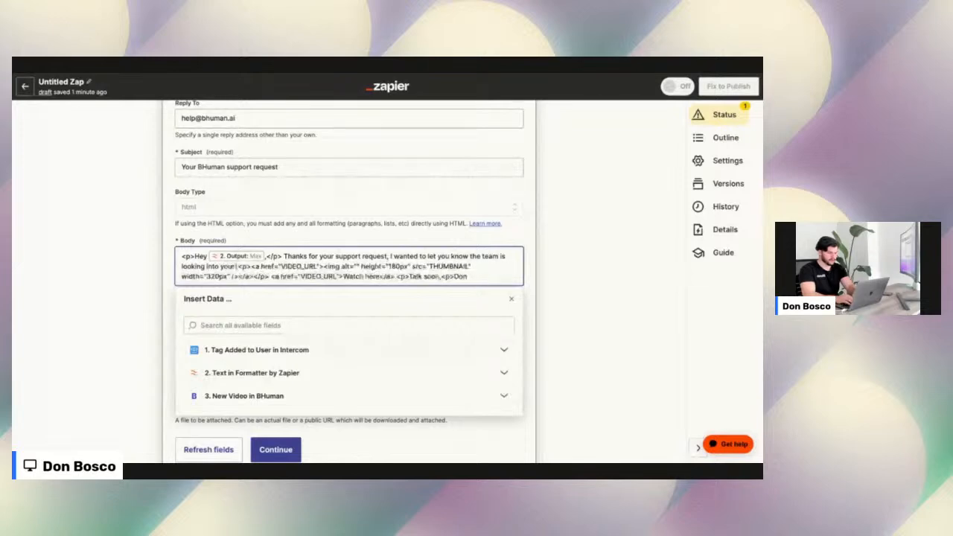
key("BackSpace")
type("ue. As ")
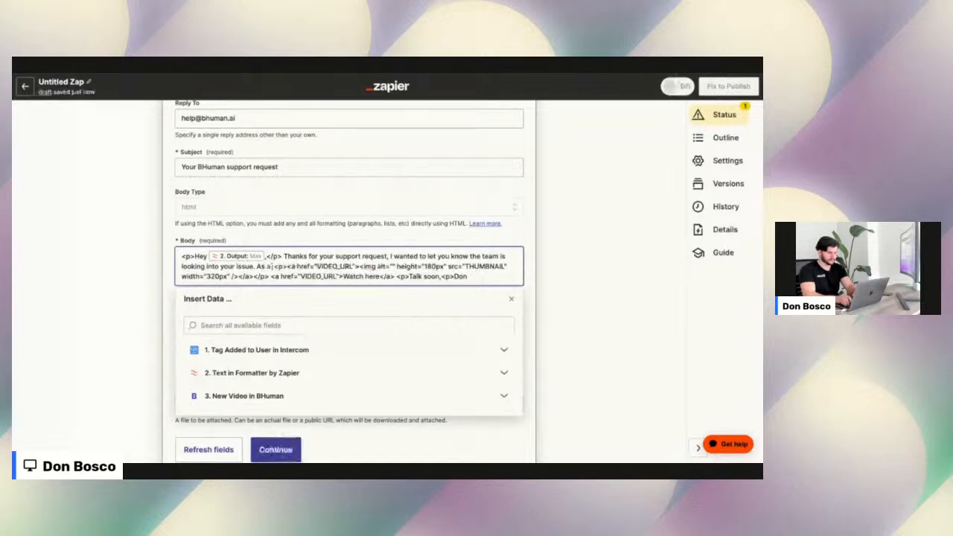
type("a way to say thank yo")
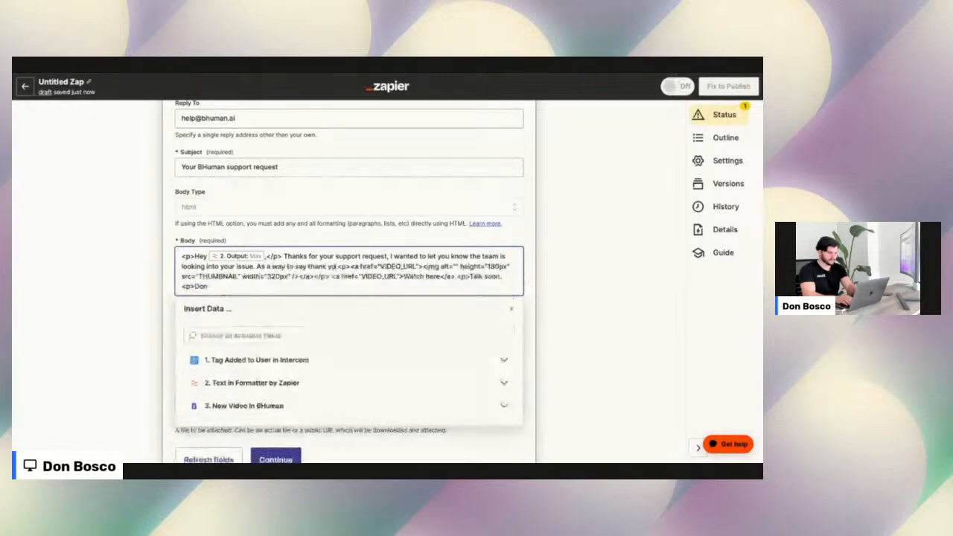
type("u for your pat")
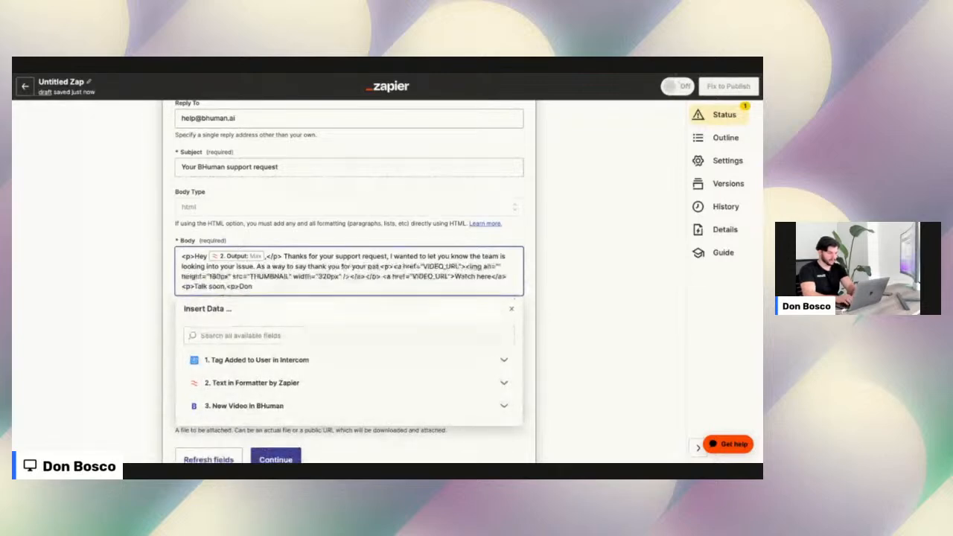
type("ience, I w")
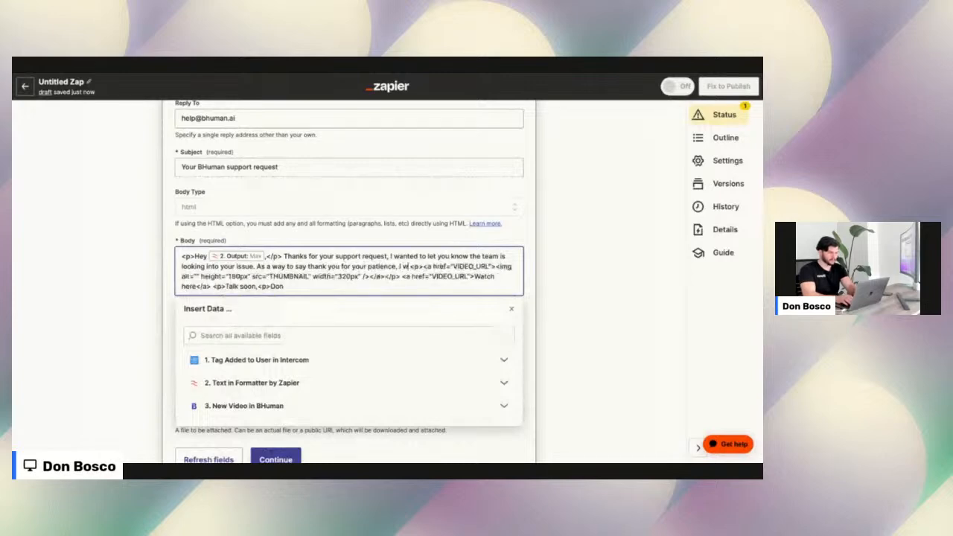
type("ent ahead and added a")
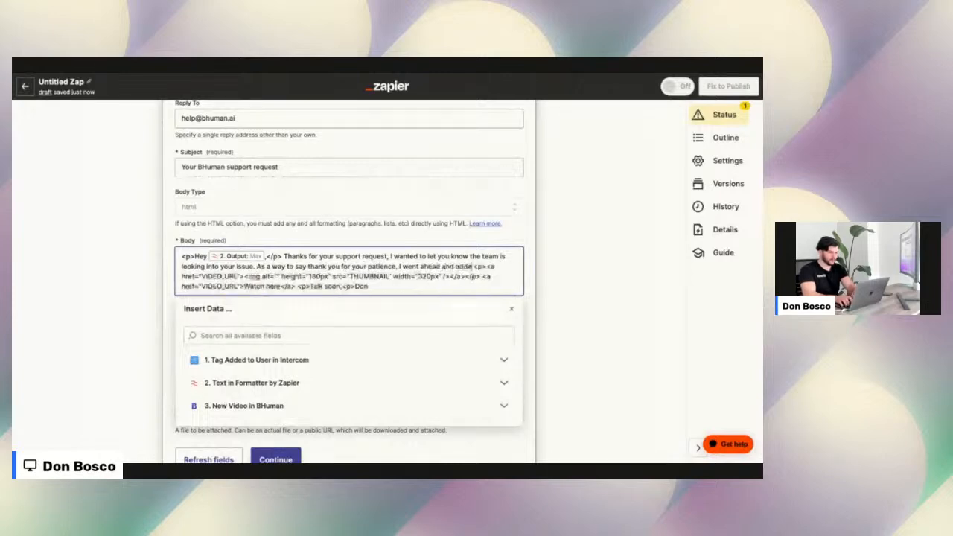
type("0 credits on")
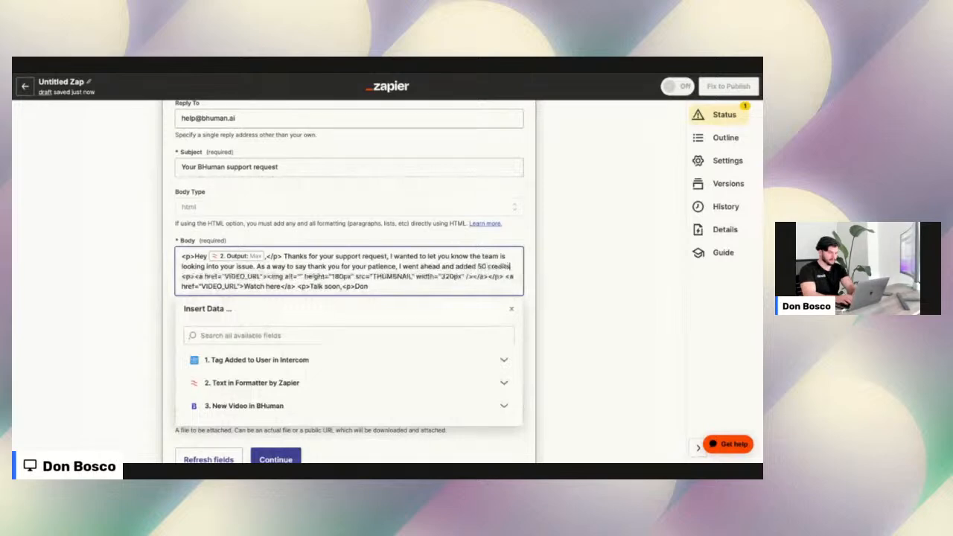
type("to your account")
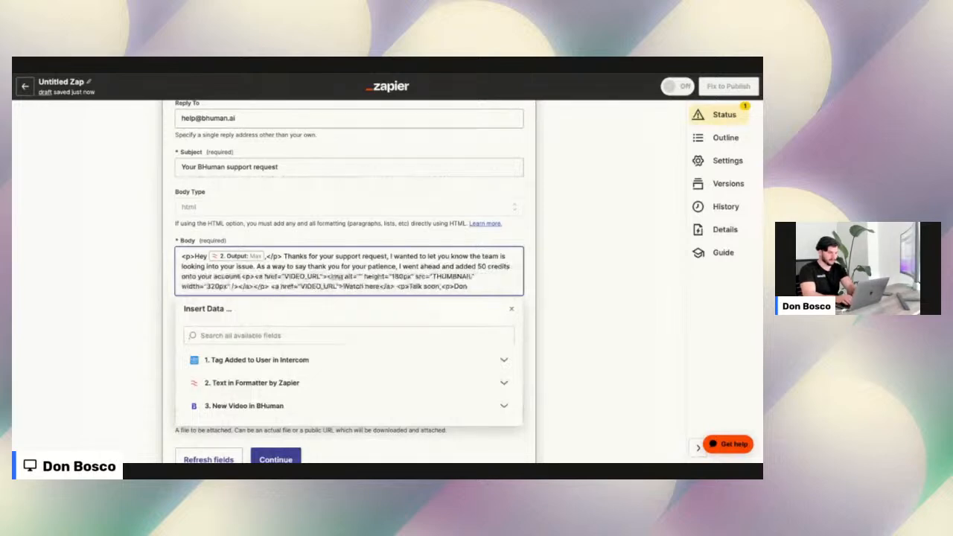
type(". We aim to resolve all is")
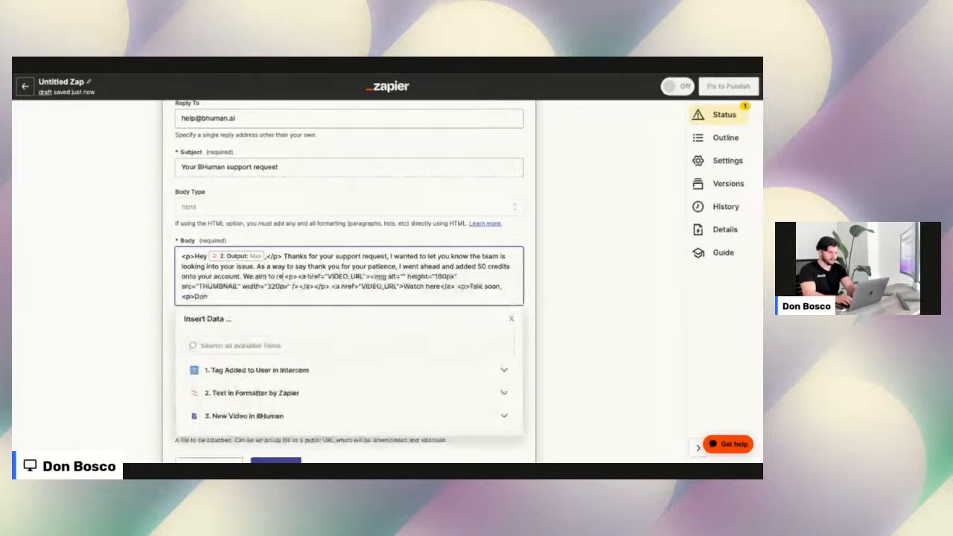
type("sue")
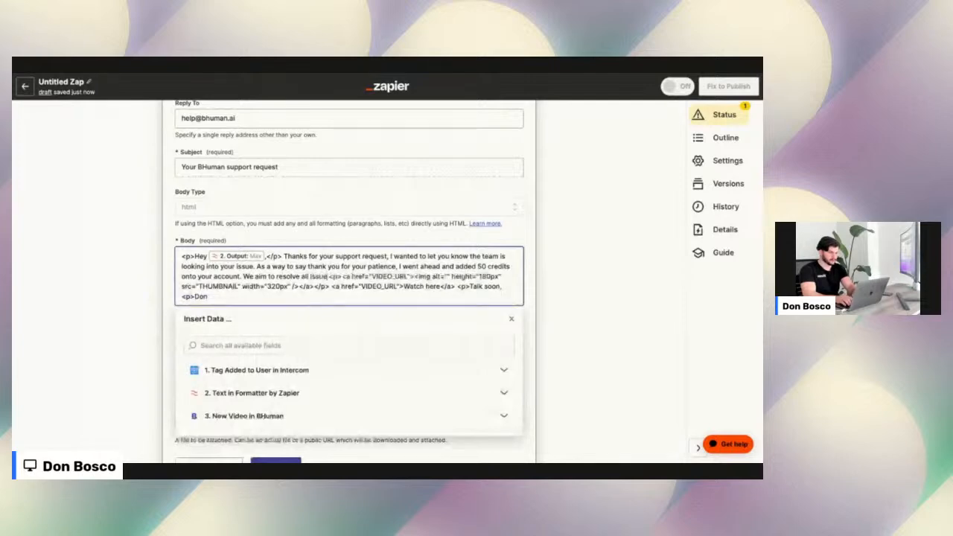
type("s within 2 4 hours")
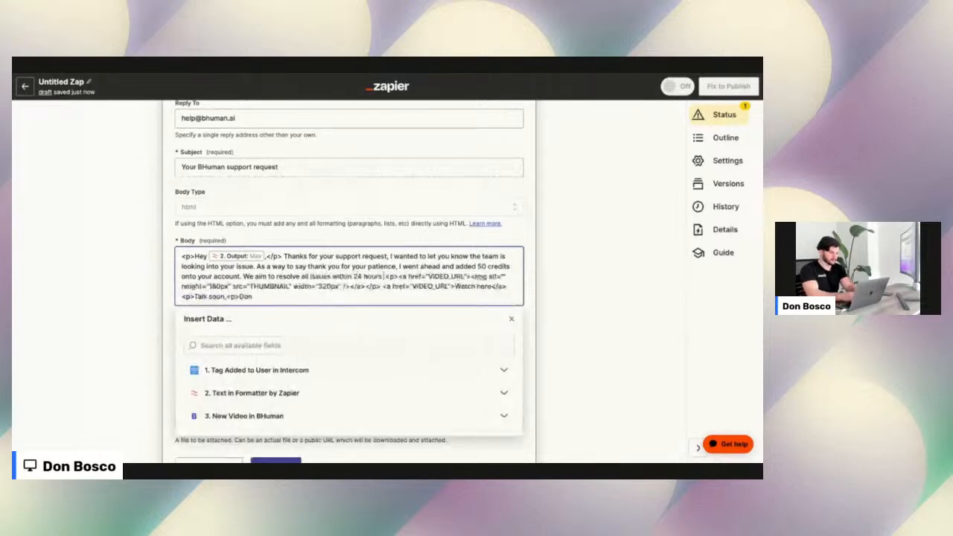
type(" (as")
type("suming a business day)")
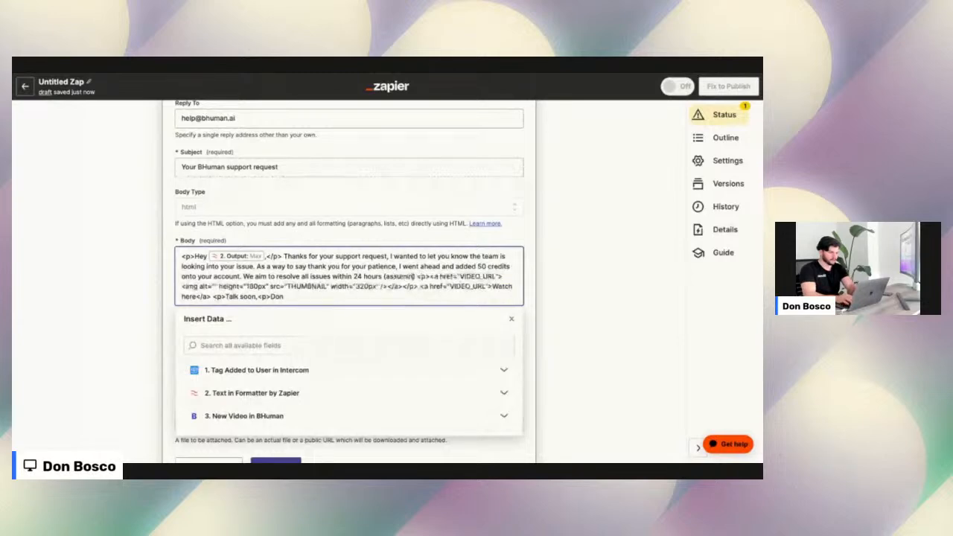
Finish the message with the 24-hour business-day remark and a closing line asking them to hang tight
left_click(416, 276)
type("it is a business day")
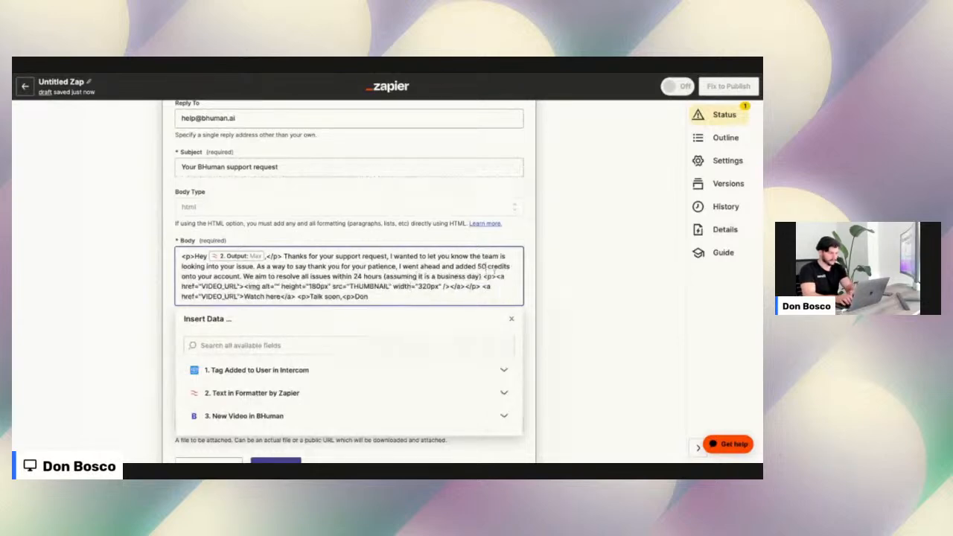
left_click(483, 277)
type(", so just li")
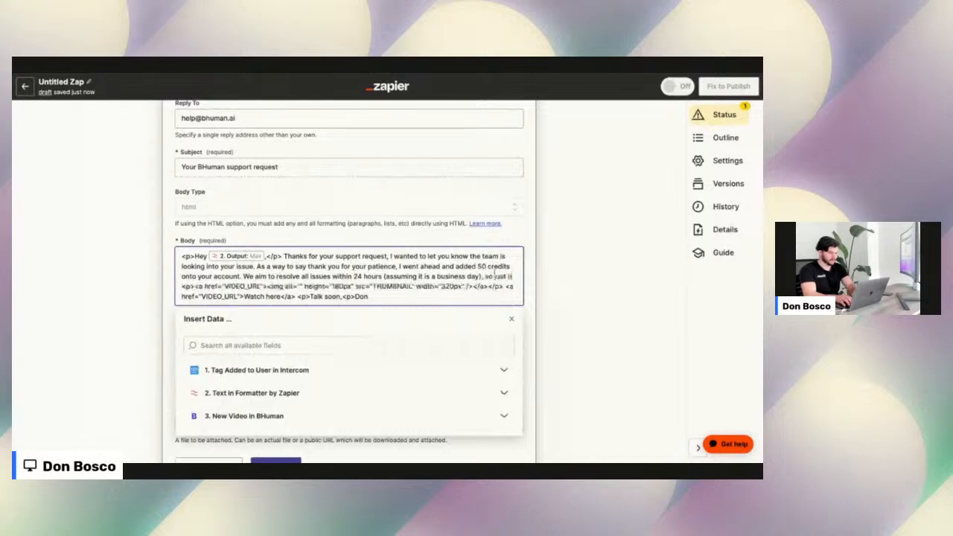
type("ang tight and we'll b")
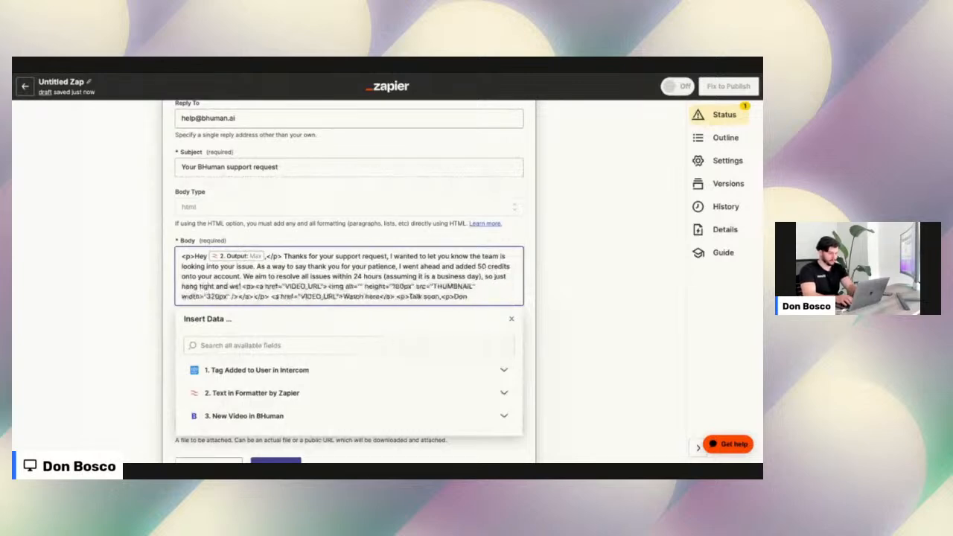
type("e right with you!")
key("BackSpace")
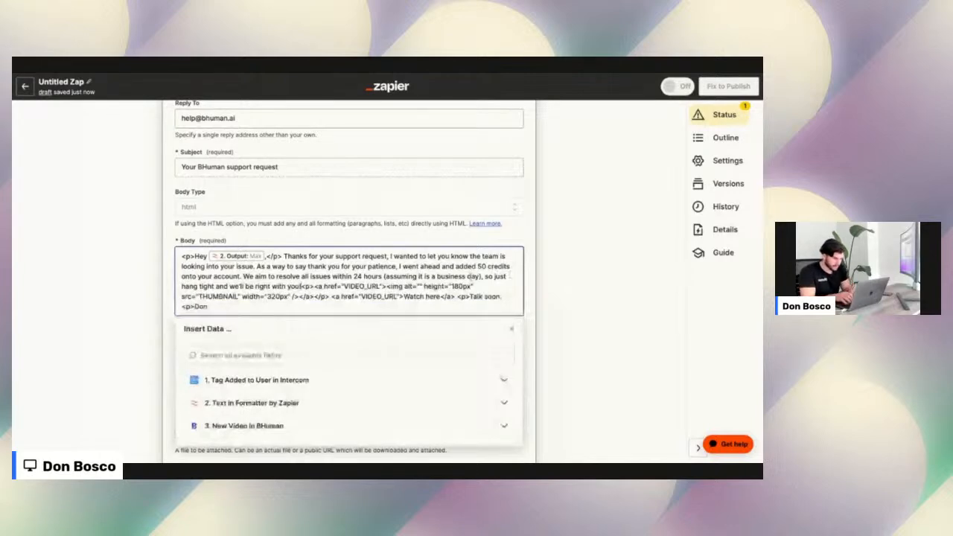
Replace the first VIDEO_URL placeholder with BHuman's 3. Video Url field
left_click_drag(383, 287, 343, 288)
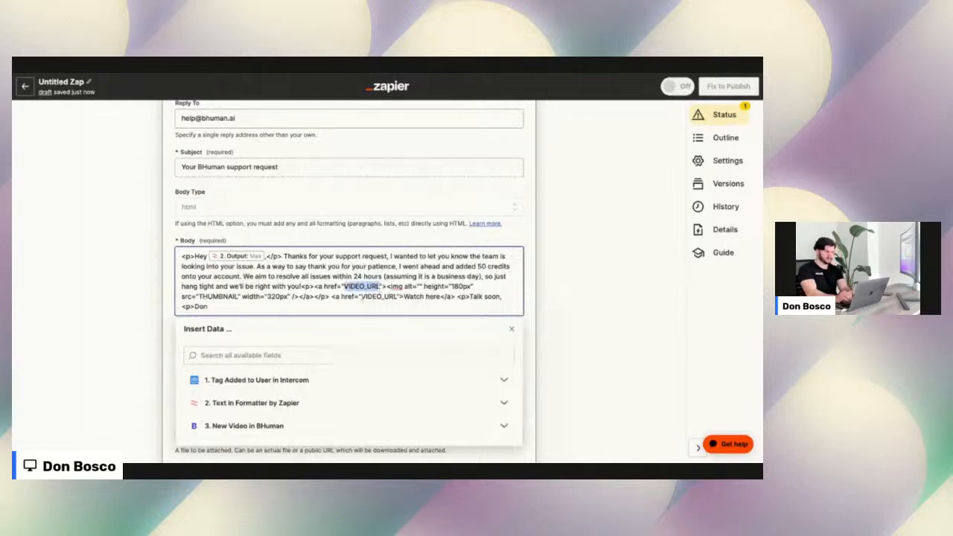
left_click(344, 287)
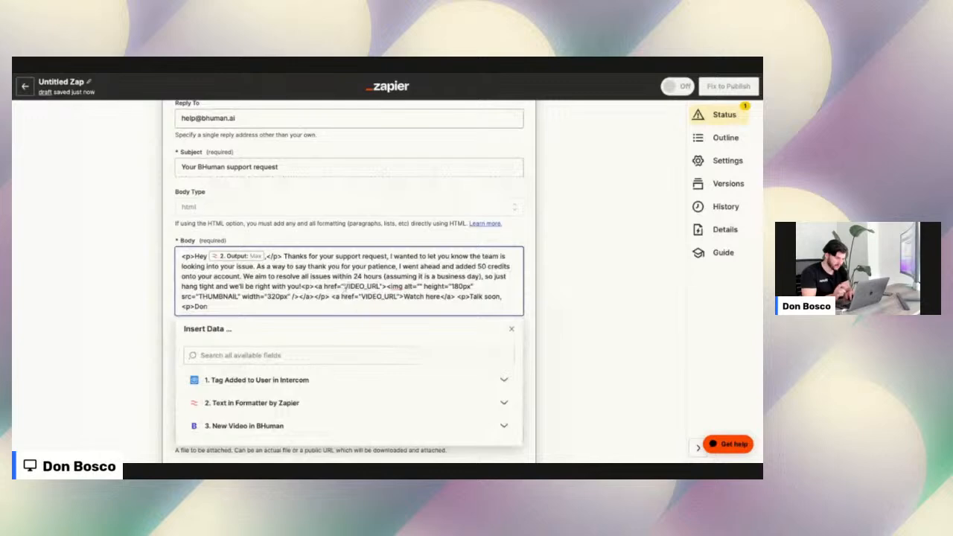
left_click_drag(344, 287, 382, 287)
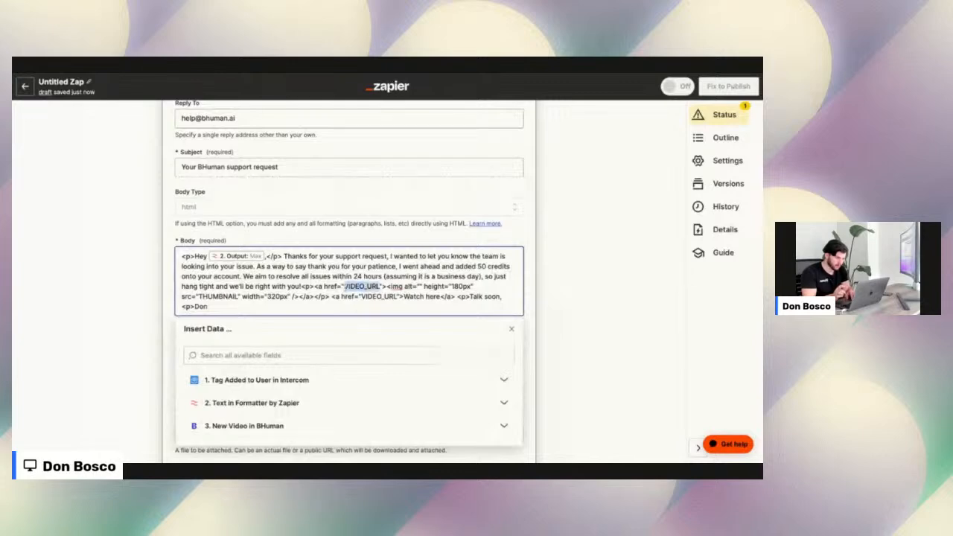
scroll(398, 297, "down", 1)
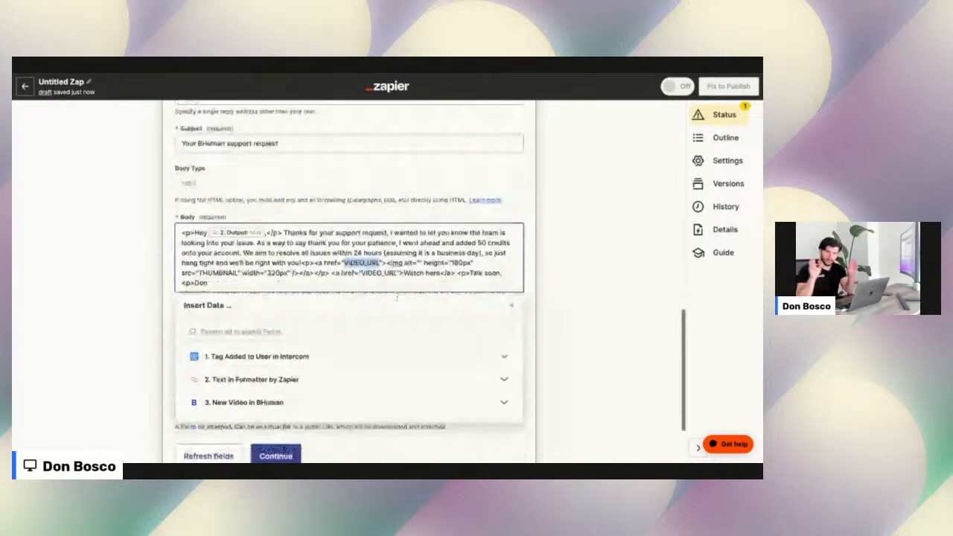
scroll(267, 370, "down", 1)
left_click(244, 369)
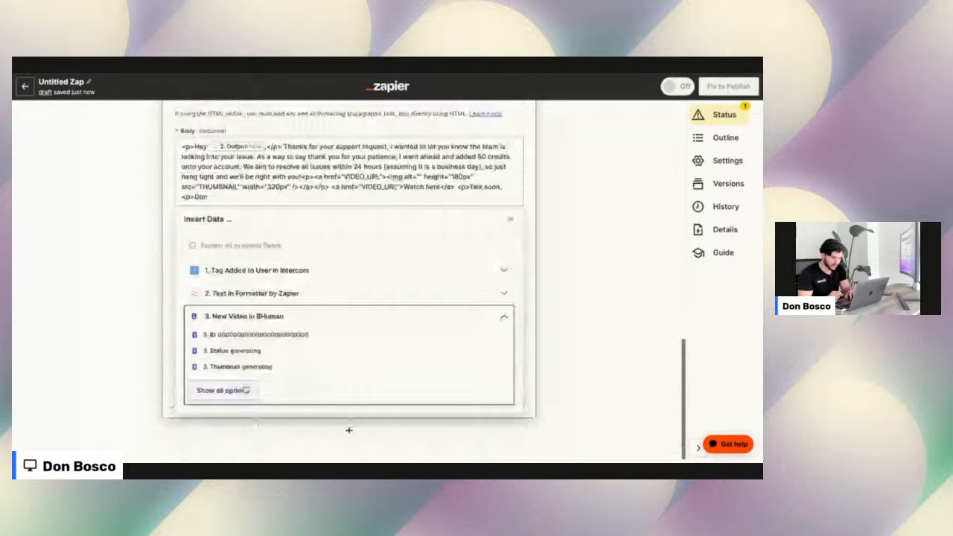
left_click(246, 390)
left_click(246, 336)
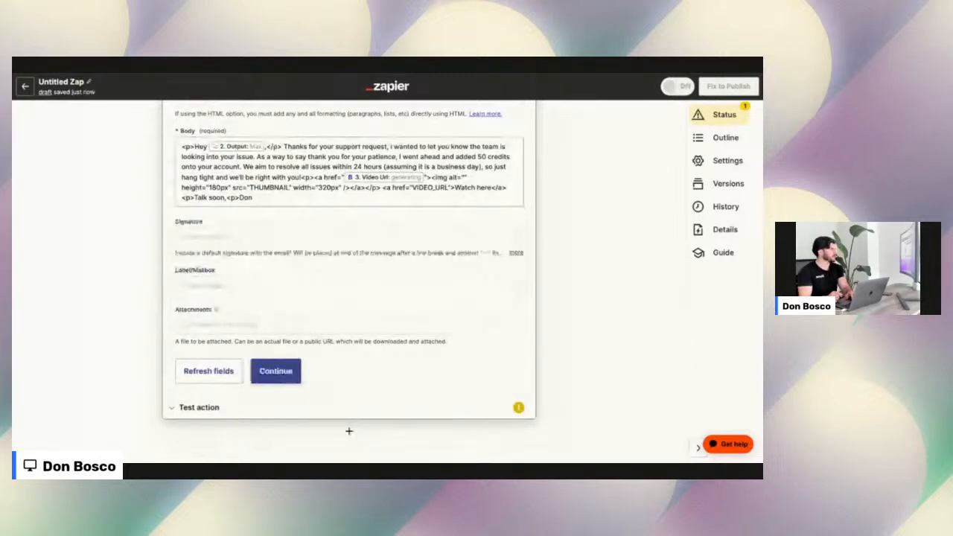
scroll(348, 275, "up", 1)
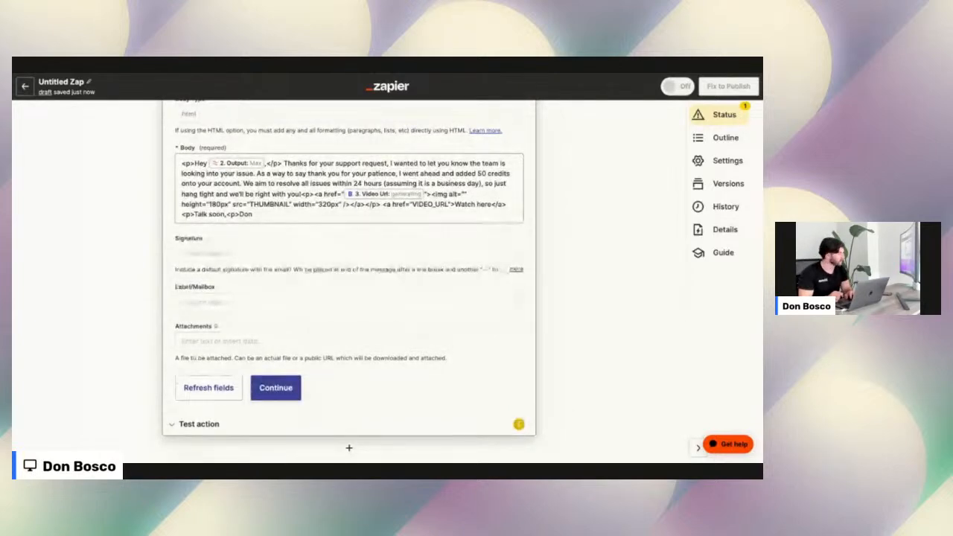
left_click(428, 206)
scroll(429, 212, "up", 1)
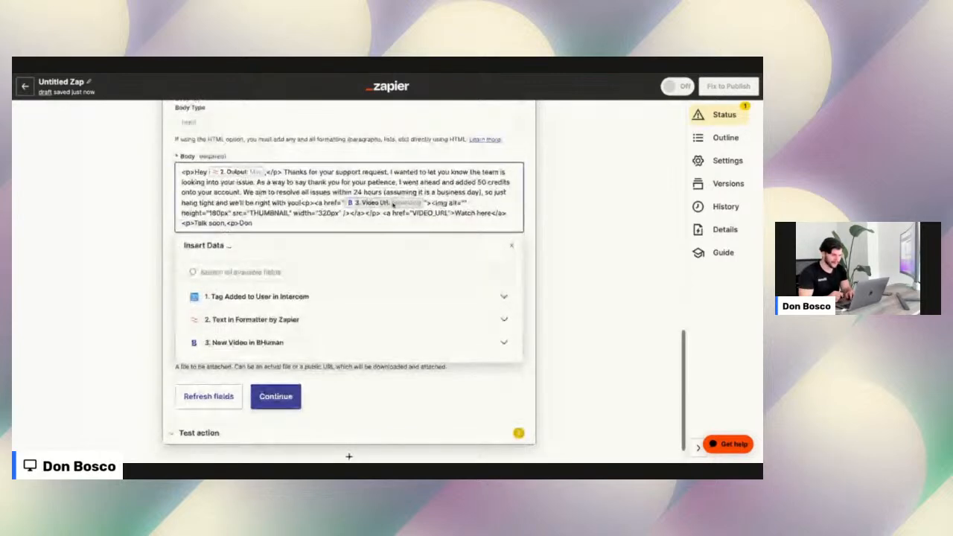
Replace THUMBNAIL with BHuman's Thumbnail and the Watch here VIDEO_URL with its Video Url
double_click(270, 213)
left_click(246, 342)
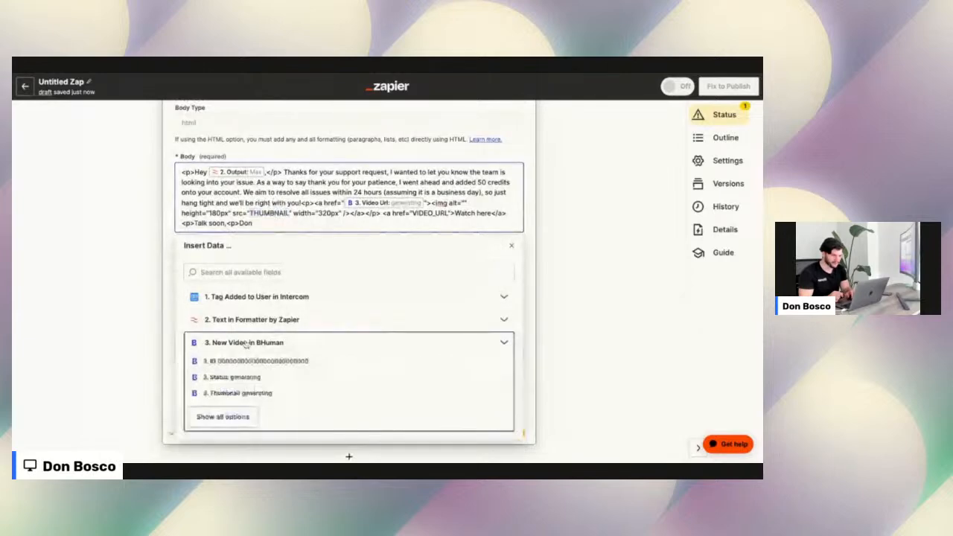
left_click(246, 392)
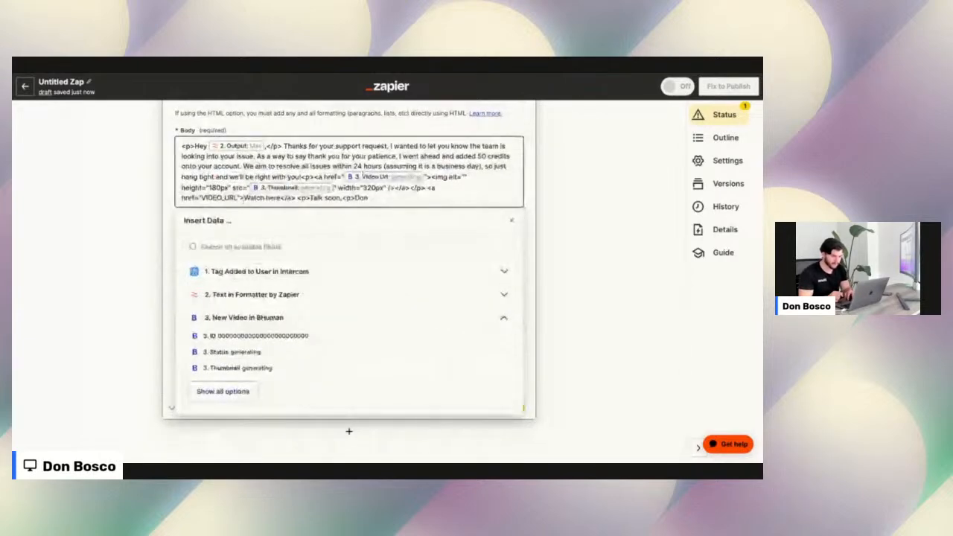
double_click(221, 198)
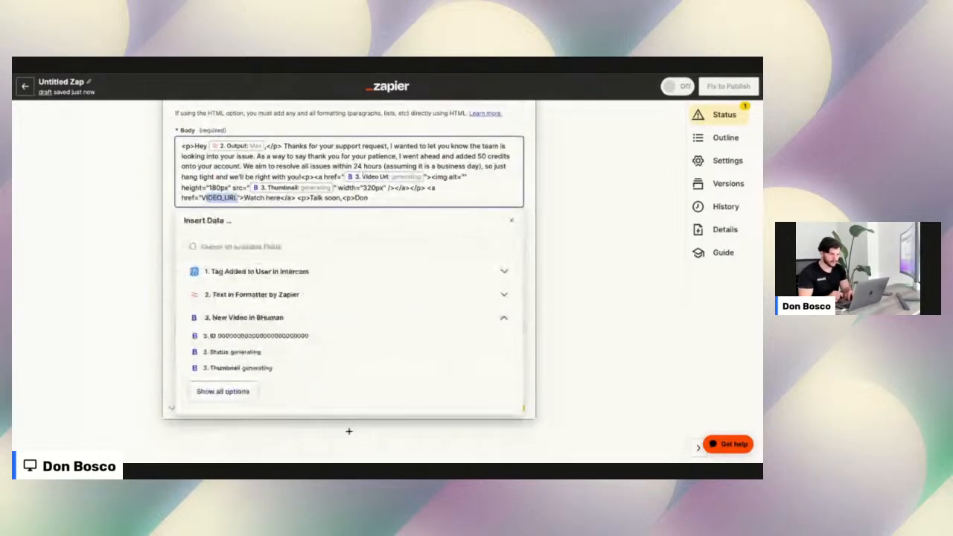
left_click(234, 391)
left_click(246, 341)
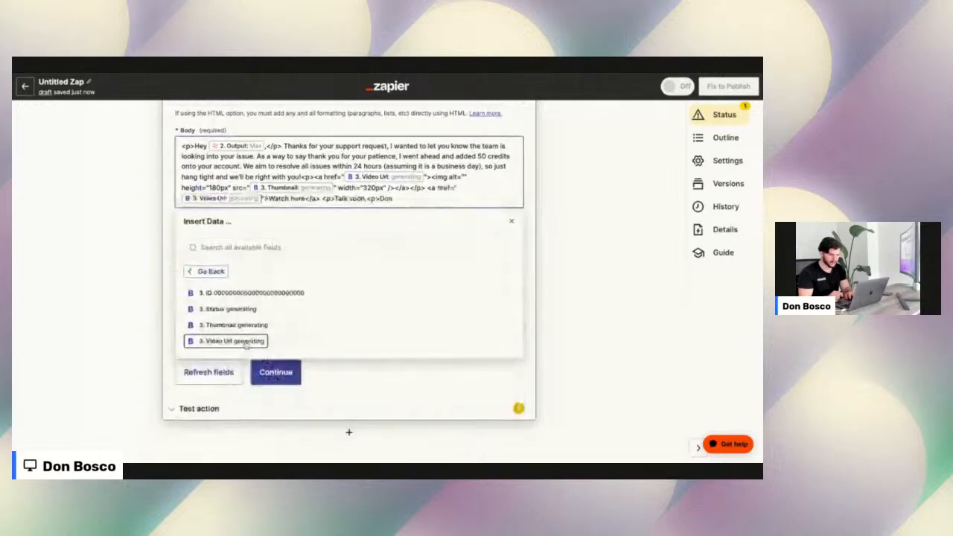
left_click(111, 230)
scroll(573, 237, "up", 1)
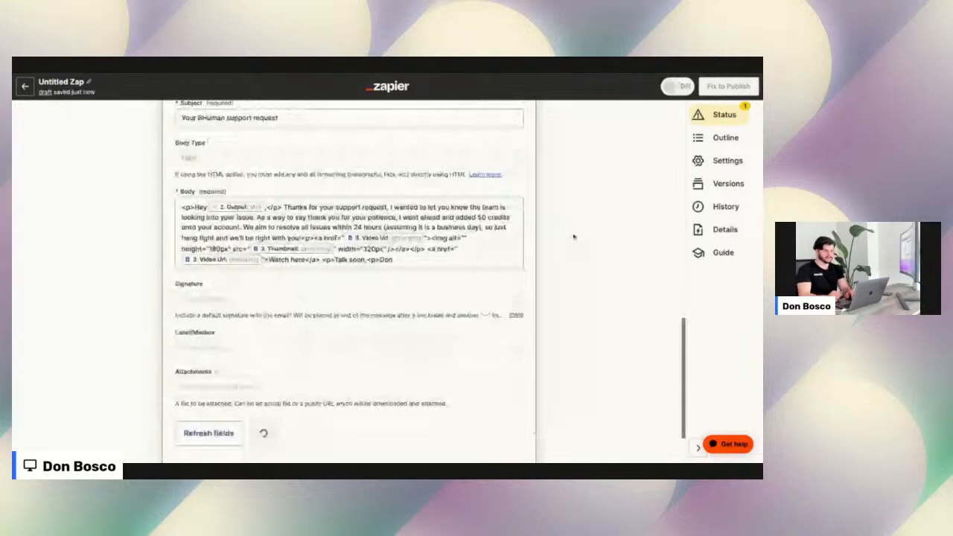
scroll(206, 188, "up", 1)
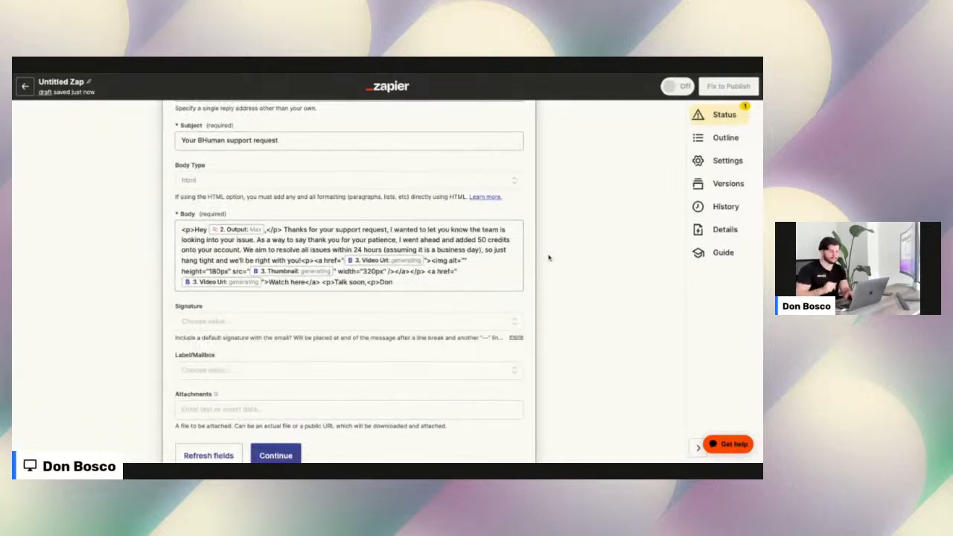
scroll(549, 258, "down", 2)
scroll(549, 257, "down", 1)
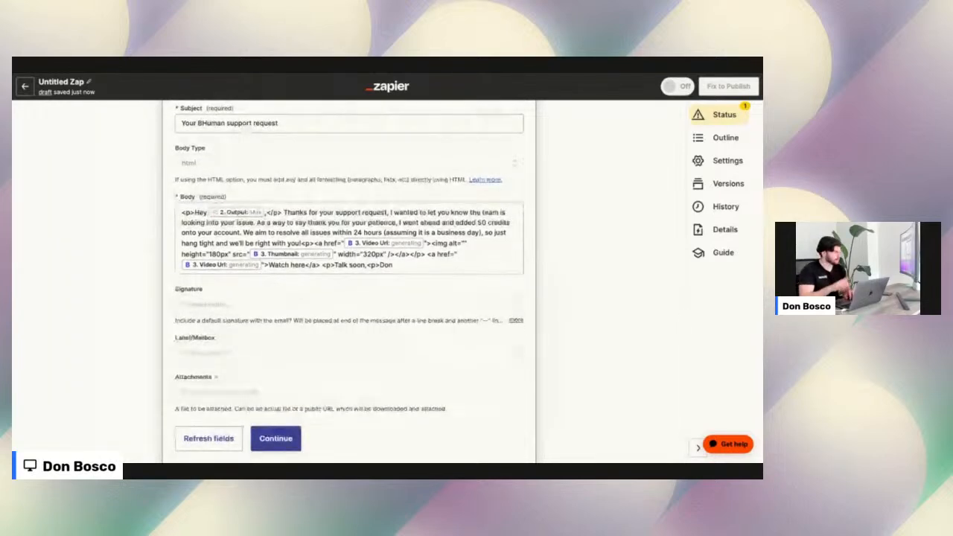
scroll(348, 283, "up", 3)
scroll(349, 283, "down", 3)
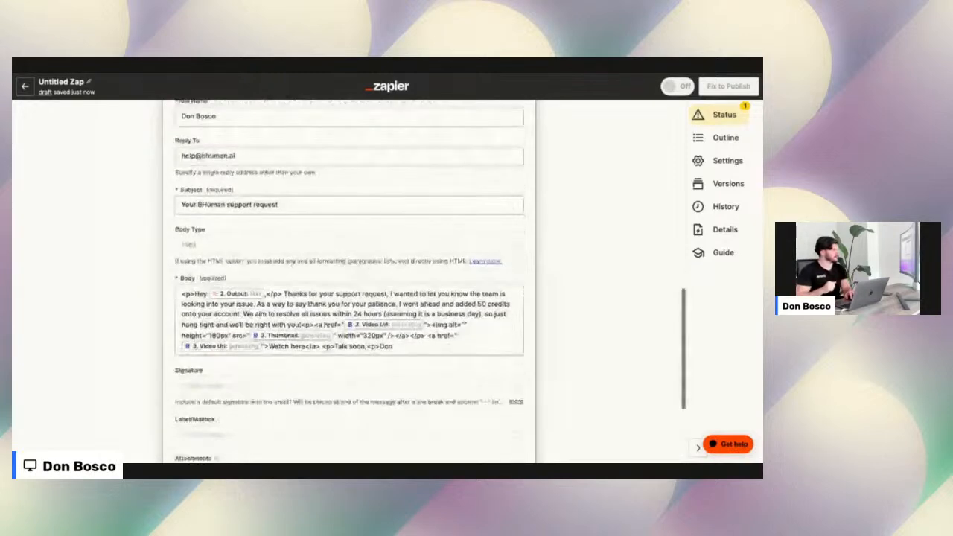
scroll(349, 283, "up", 5)
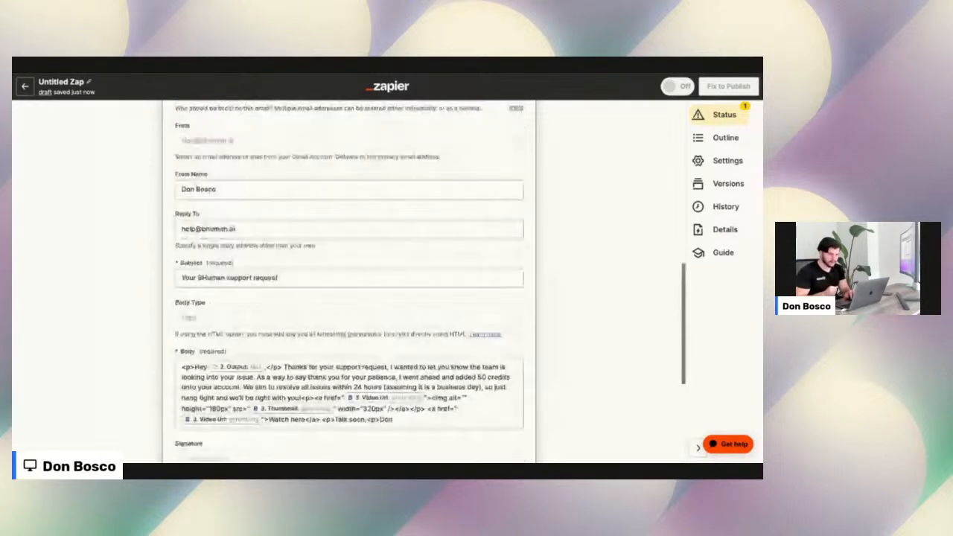
scroll(348, 283, "down", 5)
scroll(297, 378, "down", 2)
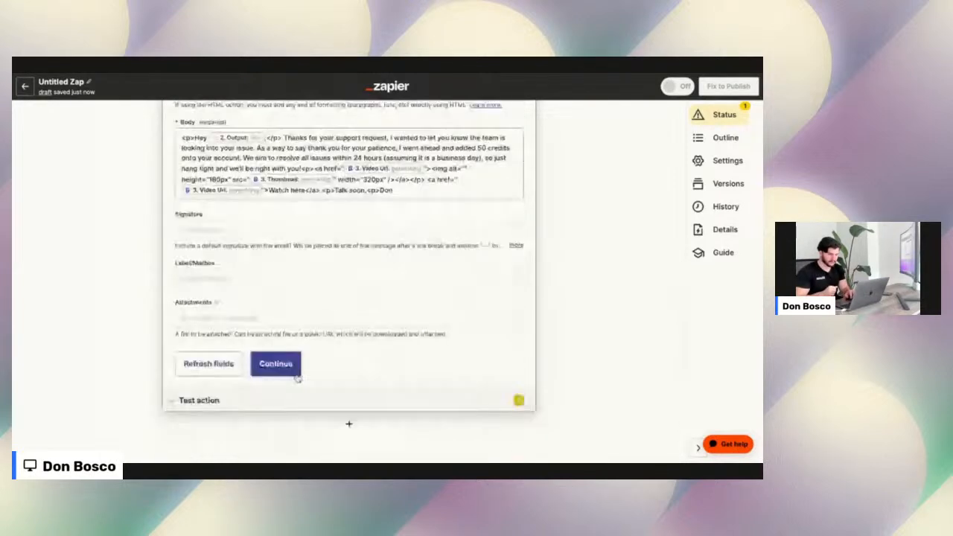
Test the Gmail step, sending the HTML test email with the video, thumbnail and first name
left_click(291, 374)
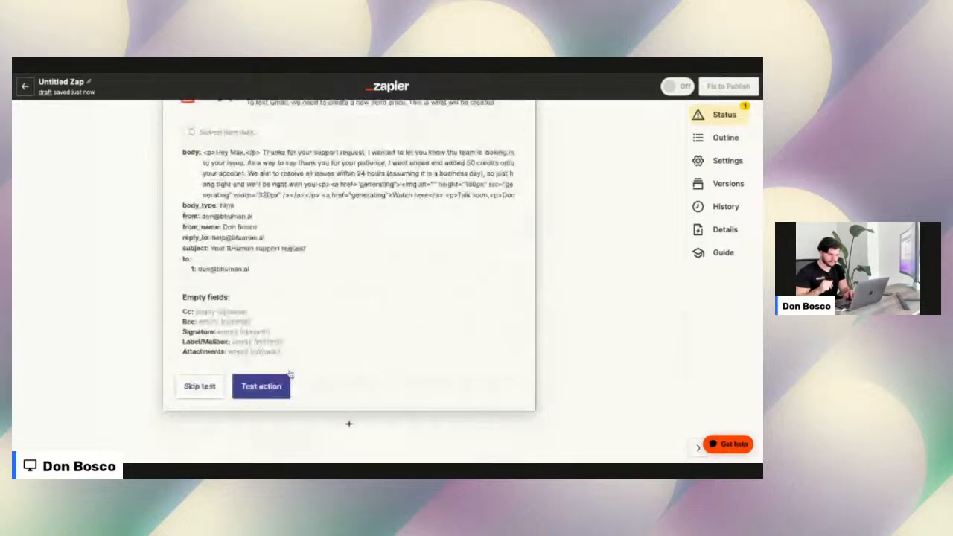
left_click(288, 378)
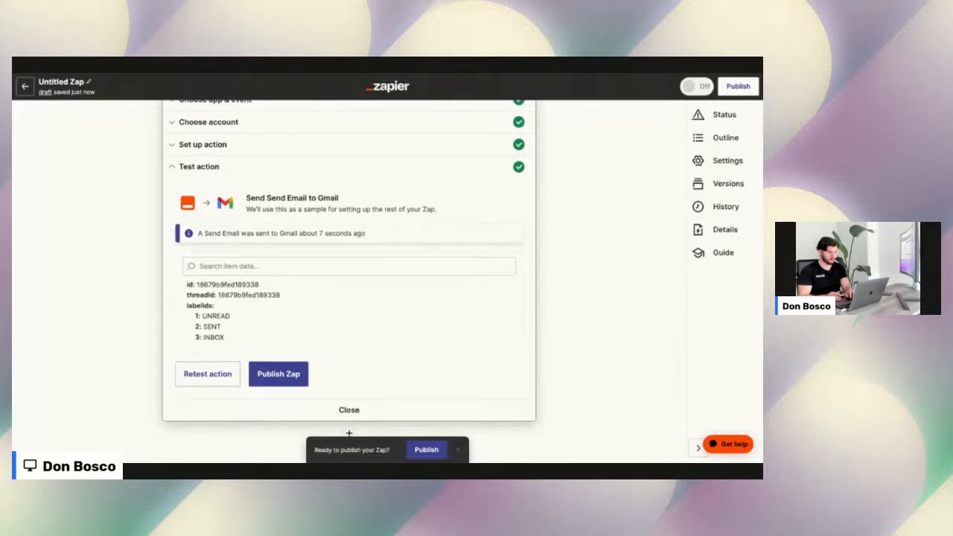
scroll(349, 276, "up", 1)
scroll(362, 153, "up", 5)
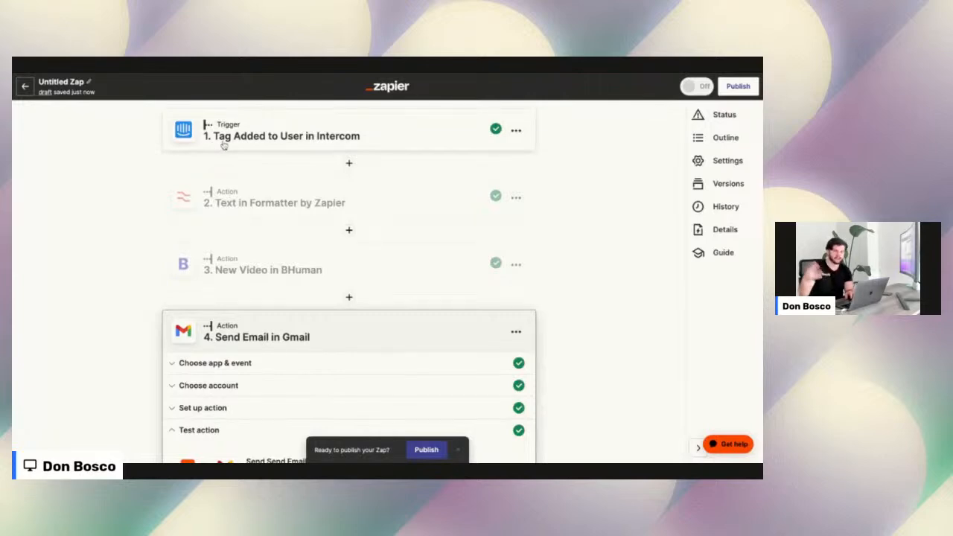
scroll(298, 216, "down", 1)
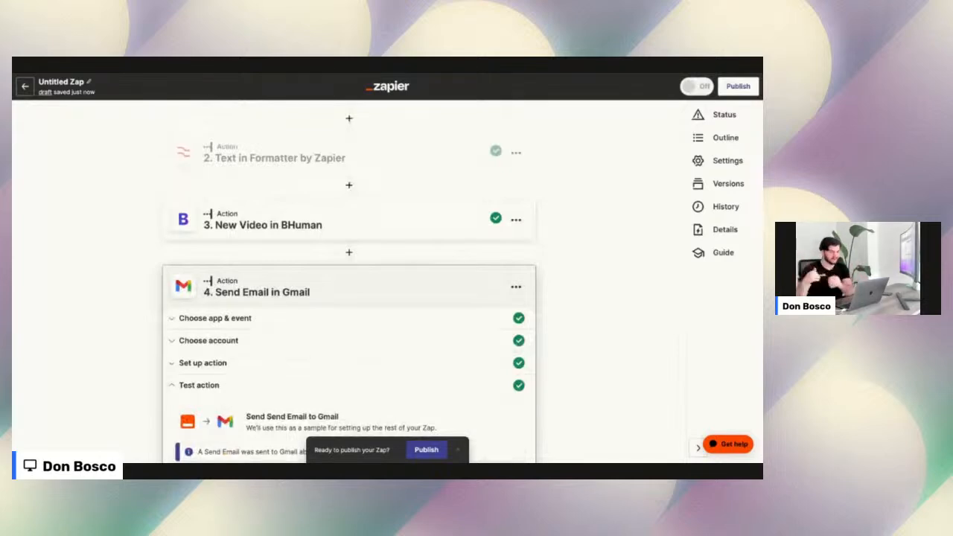
scroll(349, 283, "down", 1)
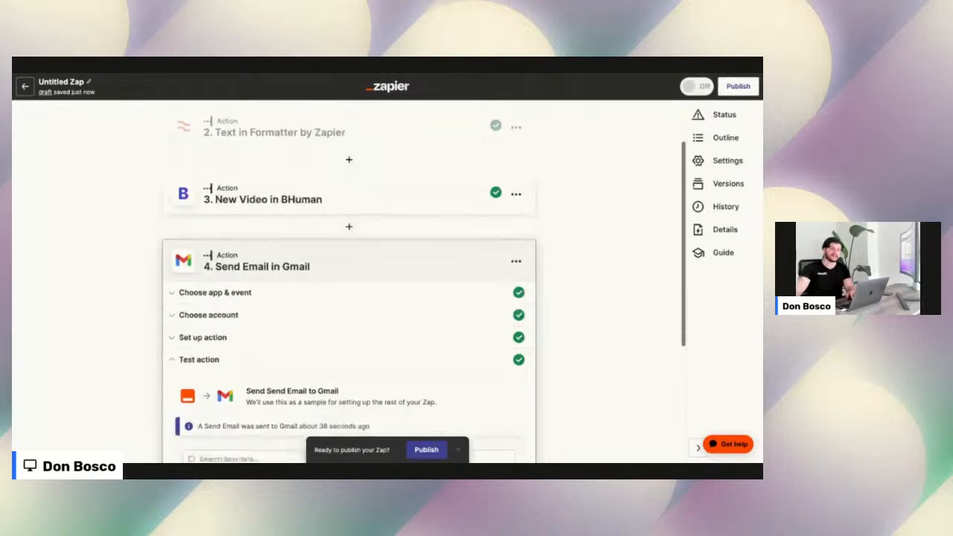
scroll(342, 284, "down", 2)
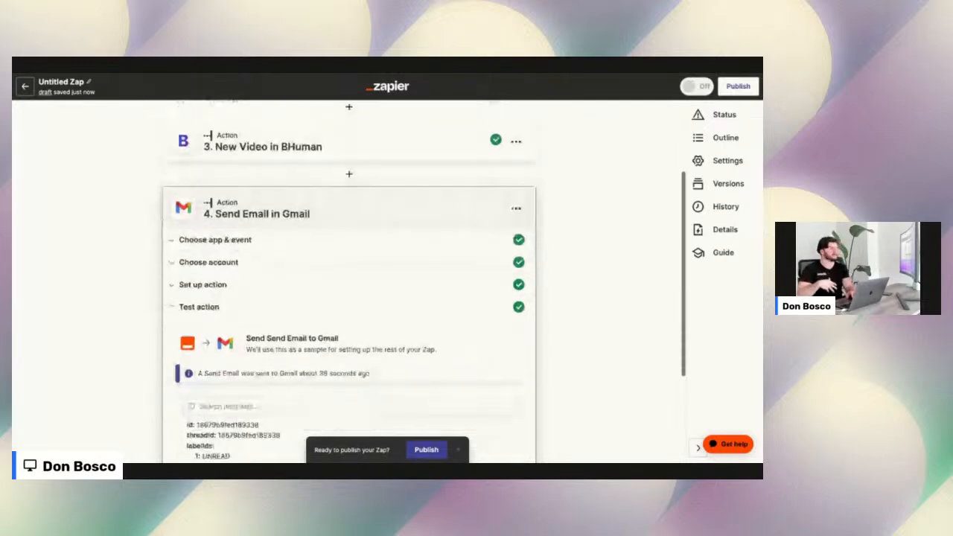
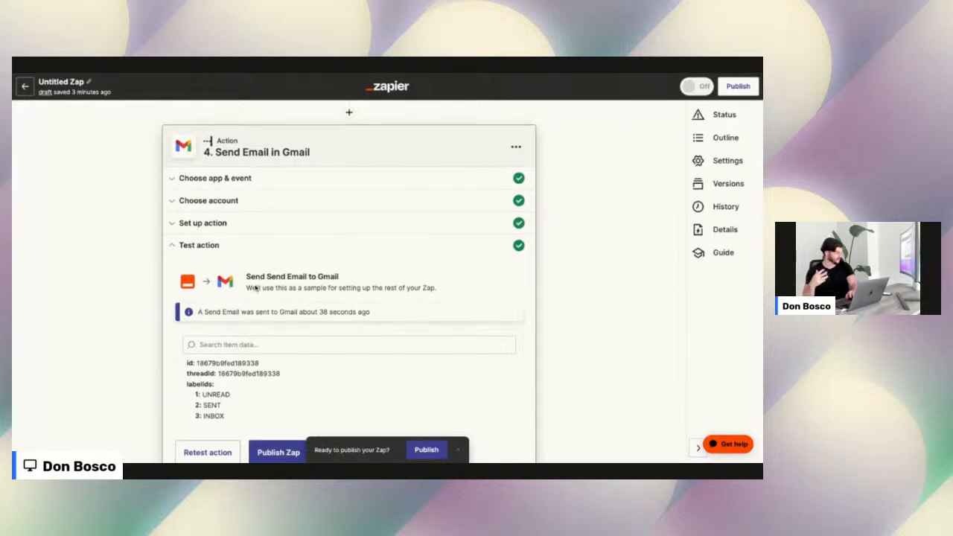
Scroll the test results, then view the 'Your BHuman support request' test email in Gmail
scroll(132, 260, "down", 1)
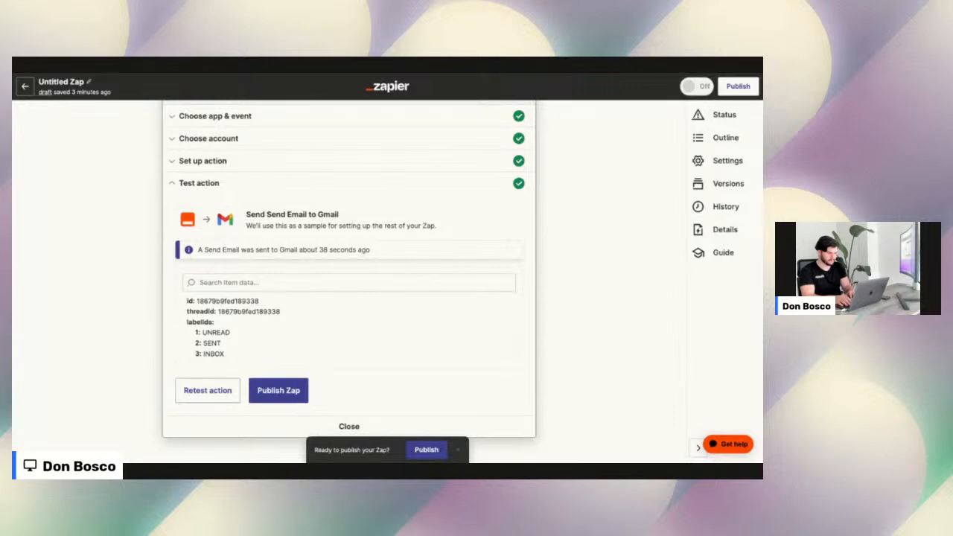
key("ctrl+Tab")
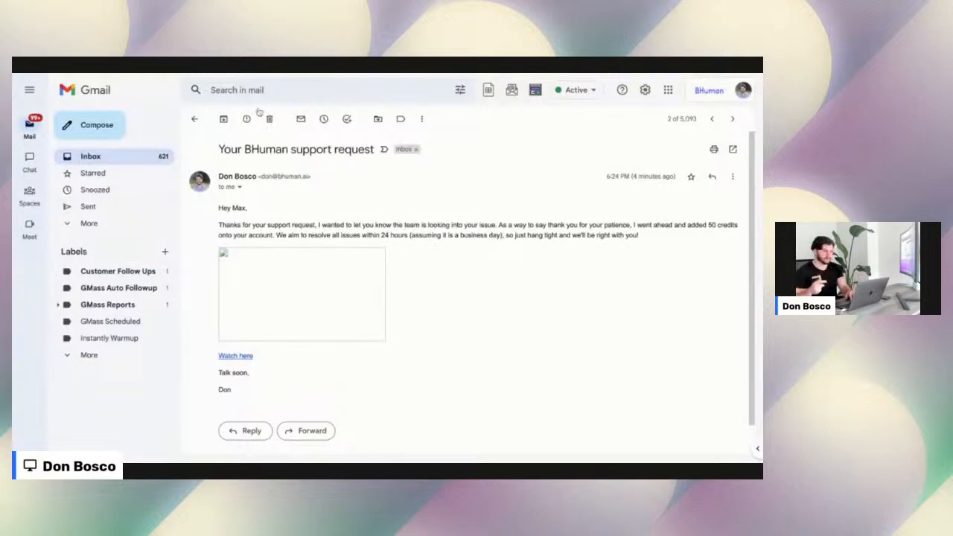
Highlight the subject line of the 'Your BHuman support request' test email to point it out
left_click_drag(217, 149, 287, 150)
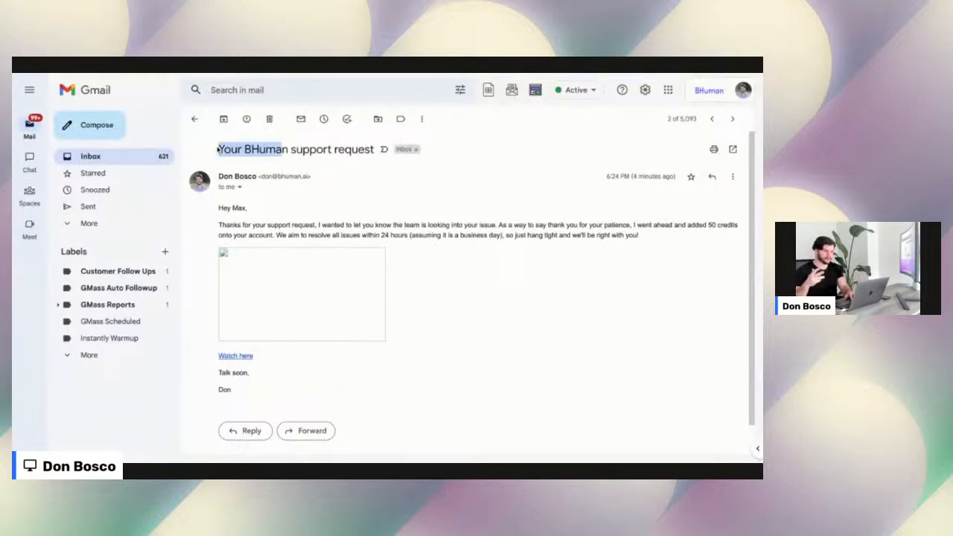
left_click_drag(217, 149, 357, 166)
left_click(367, 211)
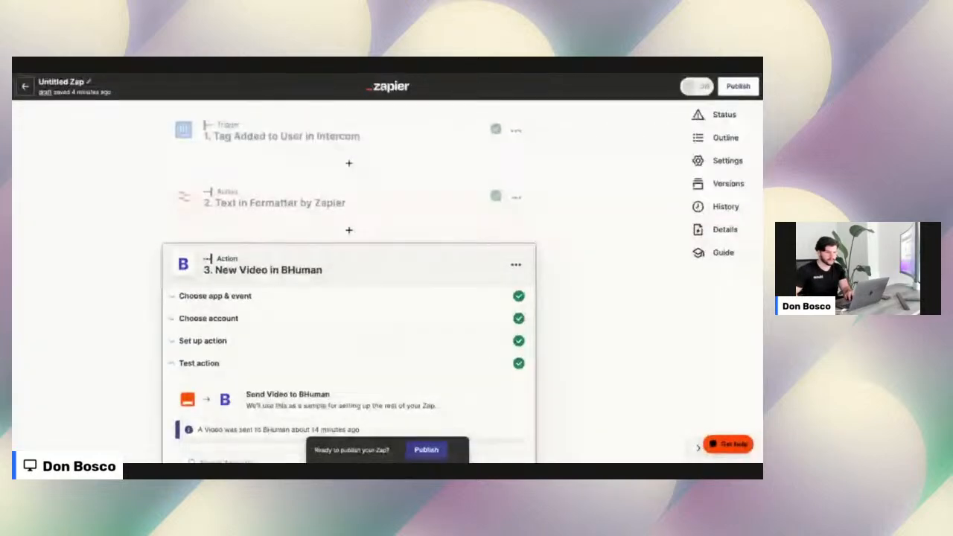
Rename the zap to 'Intercom Follow Up Required Videos'
left_click(91, 82)
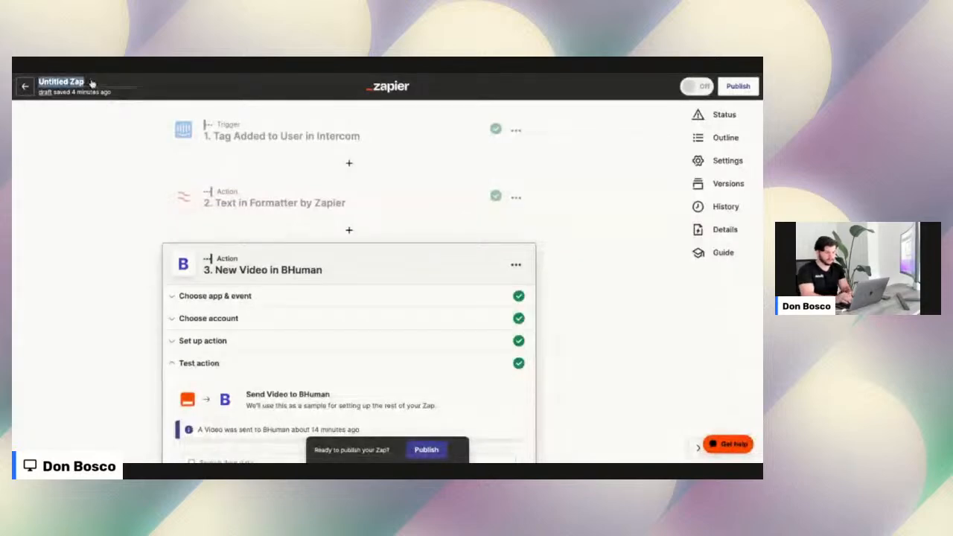
type("Intercom Follow Up Reques")
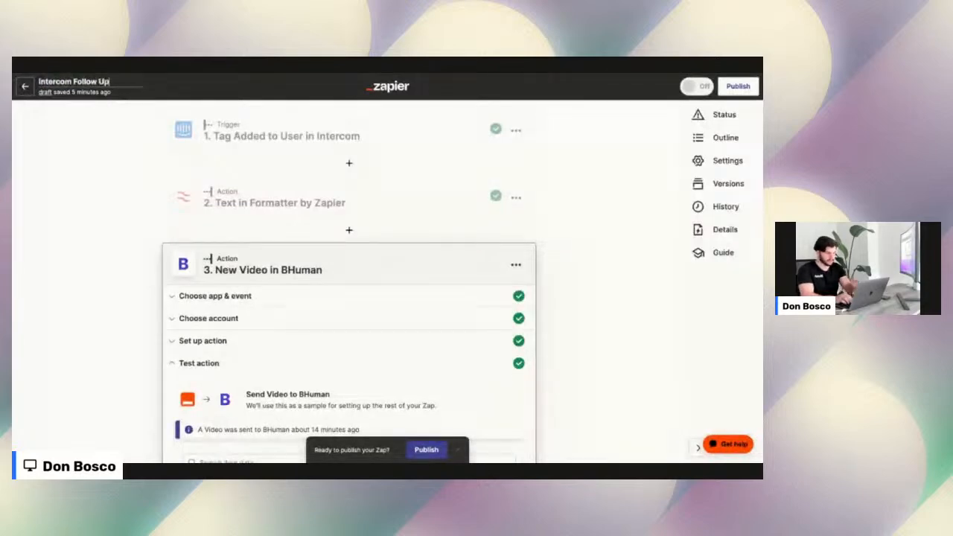
key("BackSpace")
key("BackSpace")
type("ired Videos")
key("Return")
Set the Gmail step's To recipient to the Intercom trigger's 1. User Email
scroll(510, 283, "down", 4)
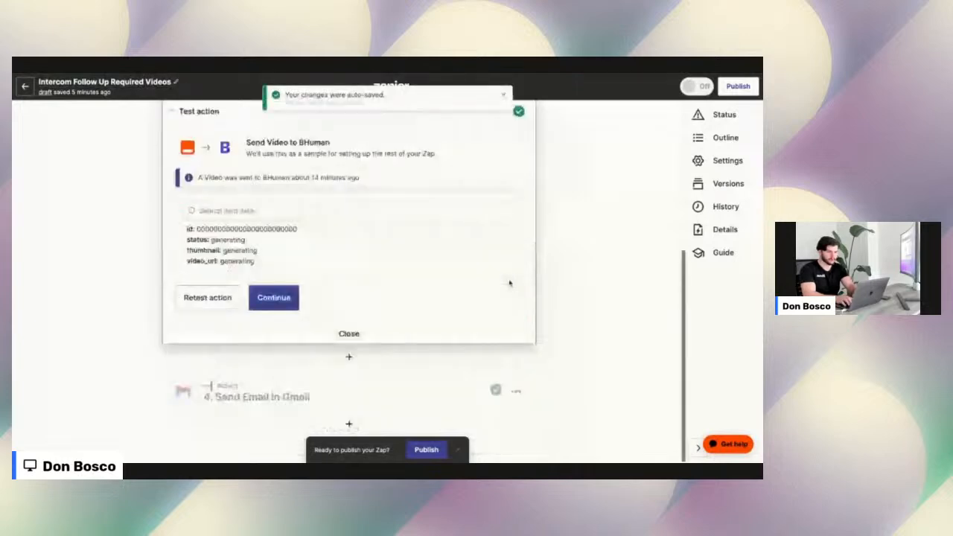
scroll(375, 300, "up", 3)
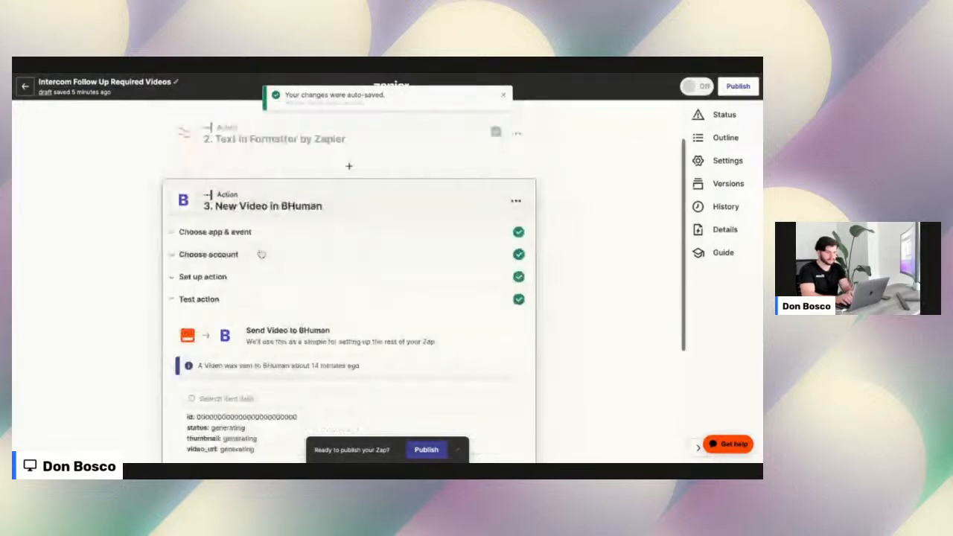
scroll(284, 402, "down", 3)
left_click(284, 401)
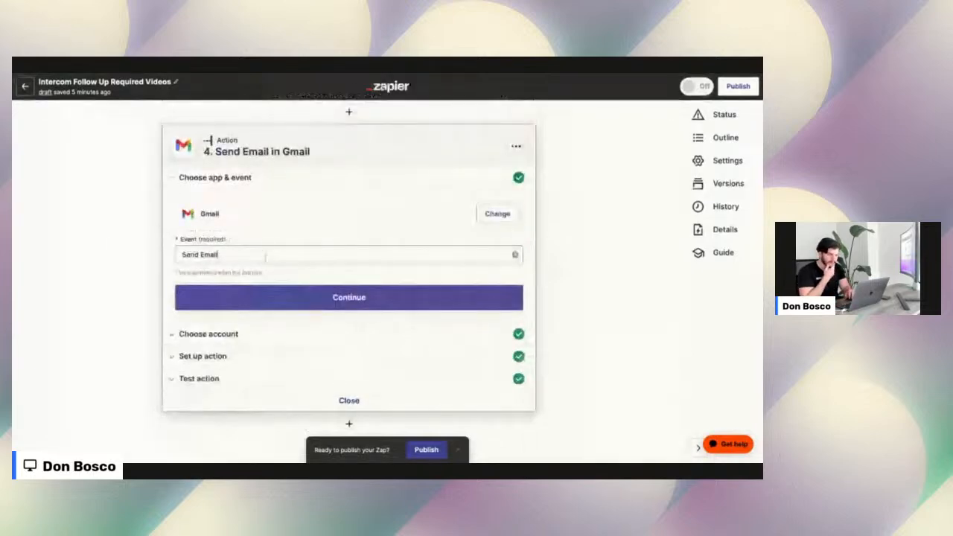
left_click(212, 336)
left_click(209, 363)
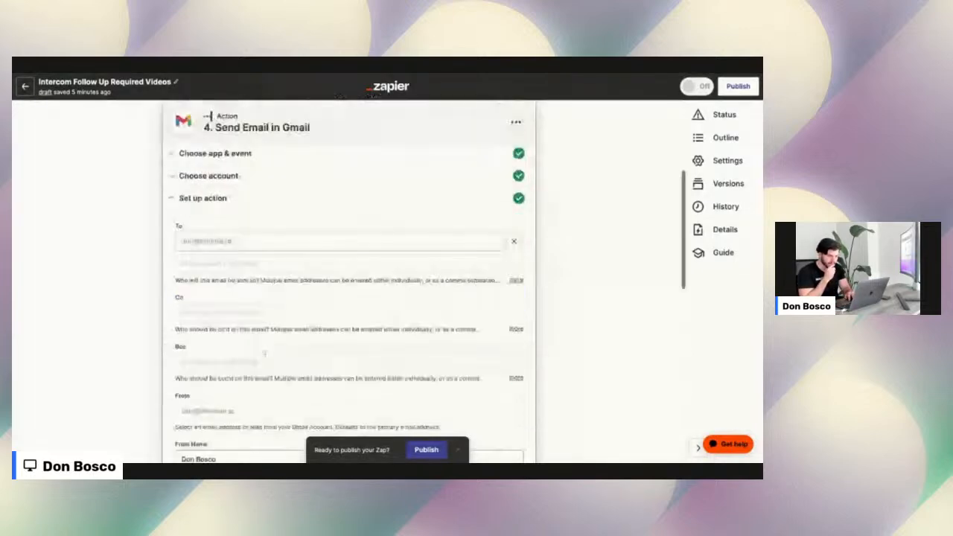
left_click(263, 197)
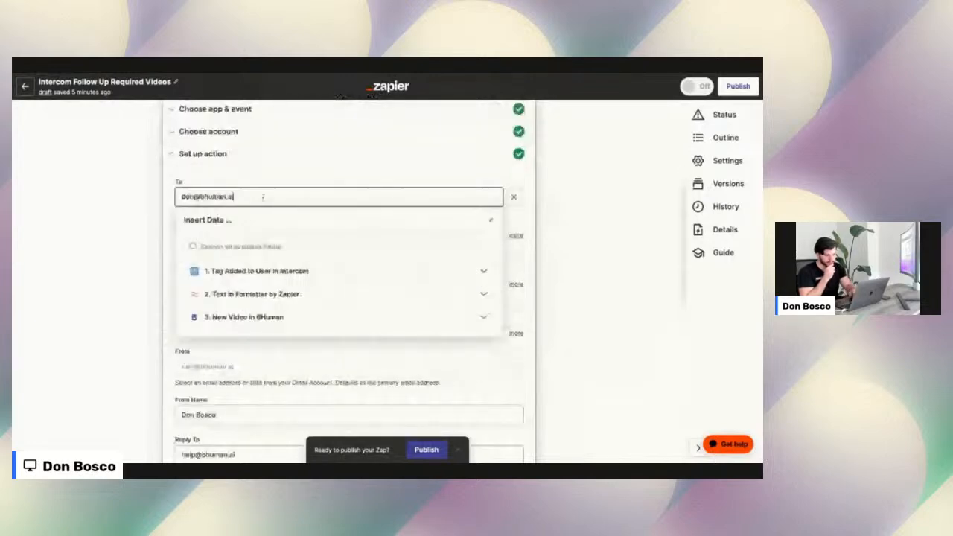
key("BackSpace")
key("BackSpace")
key("BackSpace")
key("BackSpace")
key("BackSpace")
key("BackSpace")
key("BackSpace")
key("BackSpace")
key("BackSpace")
key("BackSpace")
key("BackSpace")
key("BackSpace")
key("BackSpace")
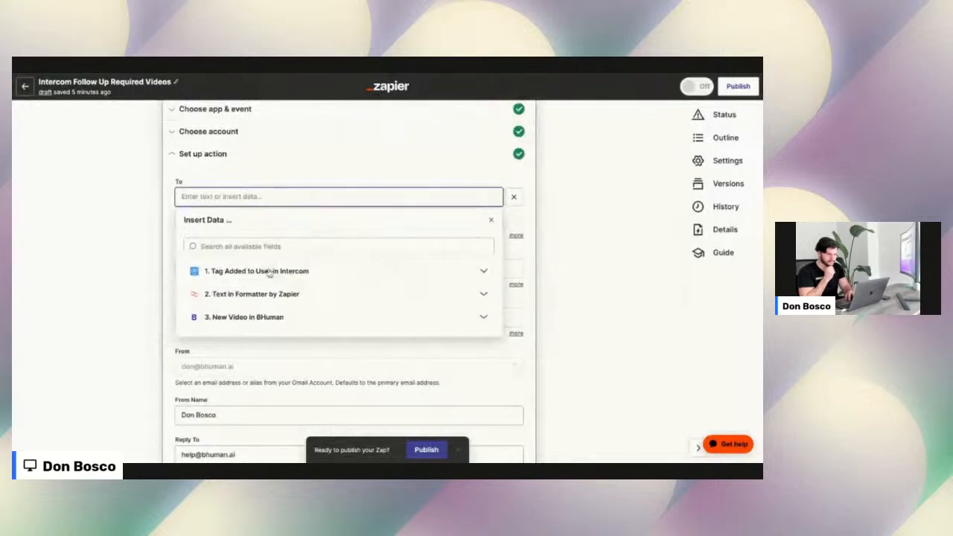
left_click(270, 274)
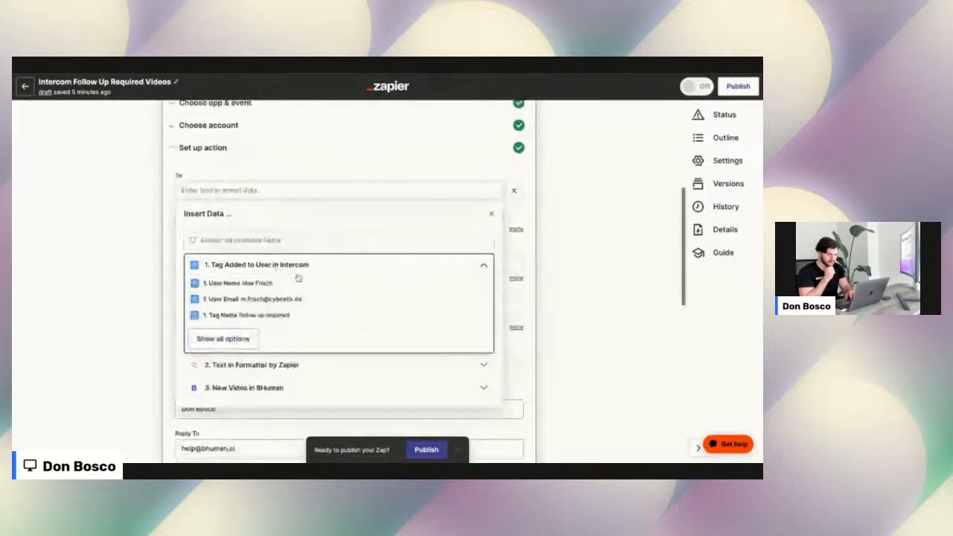
left_click(253, 284)
left_click(123, 250)
Add the sender's address as Bcc, save the Gmail step, and publish the zap
scroll(233, 260, "down", 1)
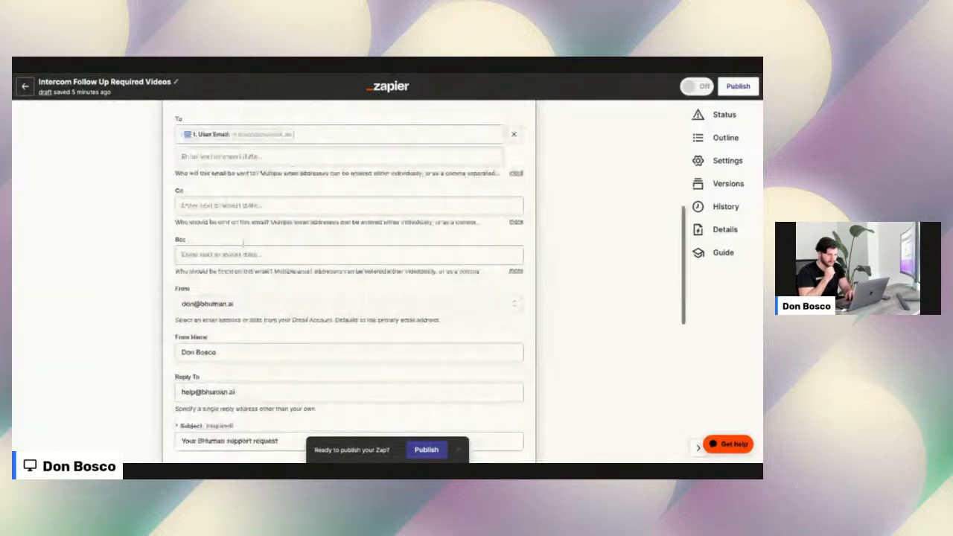
left_click(233, 260)
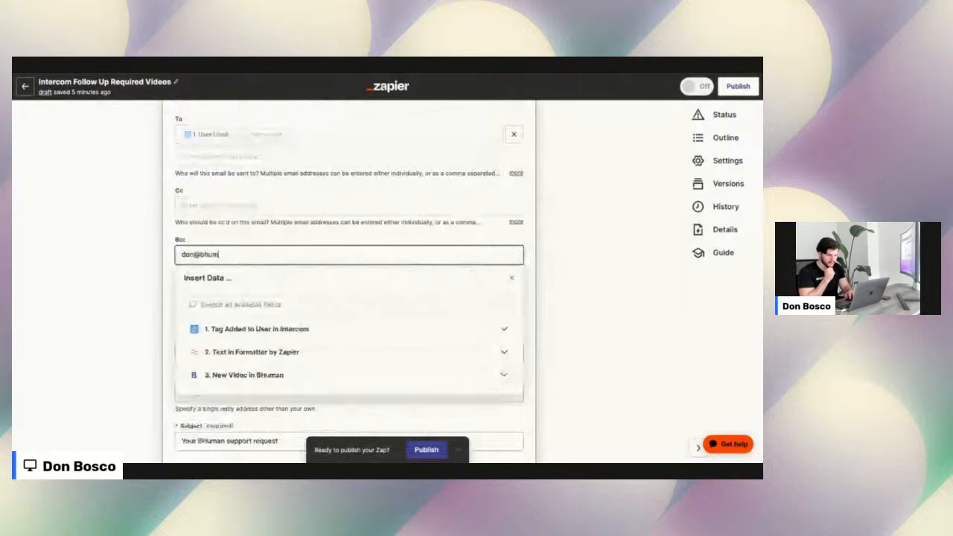
left_click(78, 248)
scroll(287, 304, "down", 10)
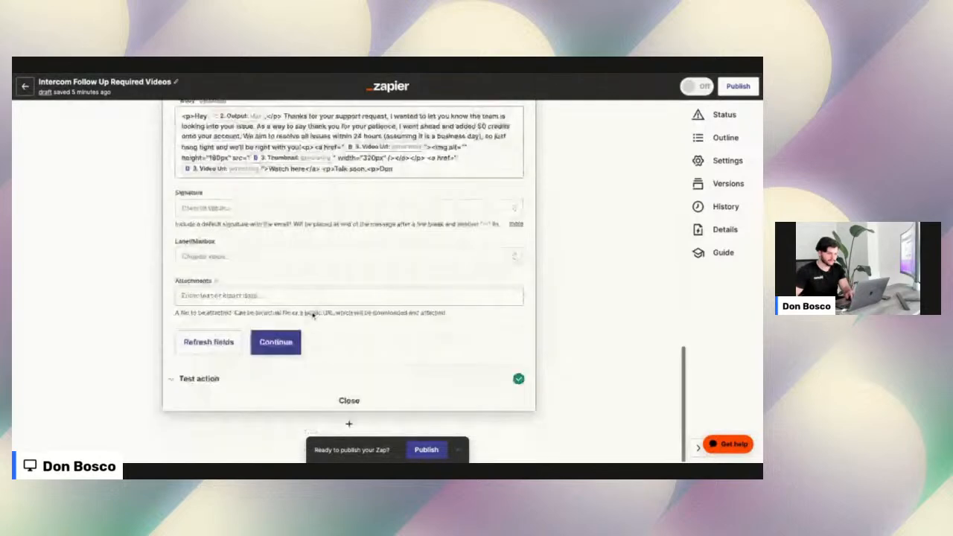
left_click(292, 354)
left_click(277, 364)
left_click(403, 303)
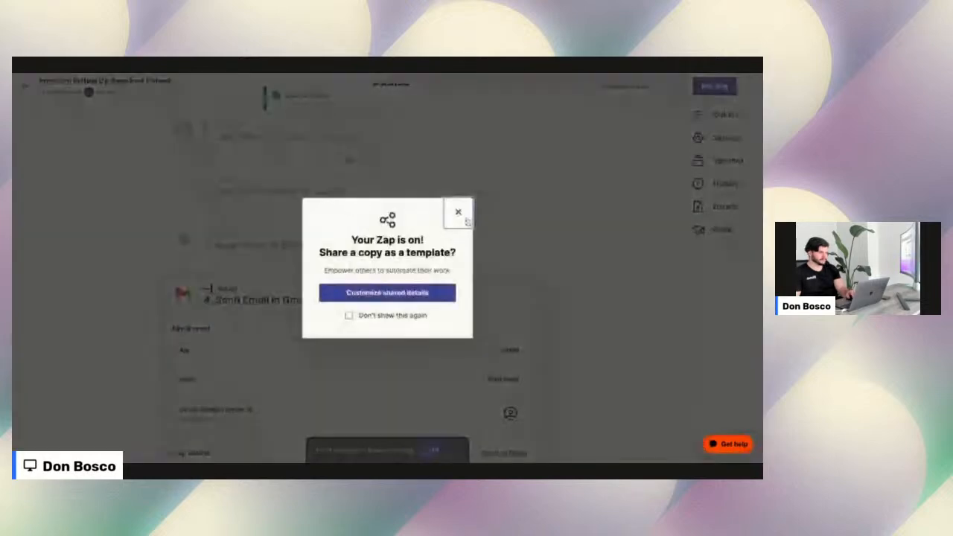
Close the 'Your Zap is on!' share-as-template prompt
left_click(466, 221)
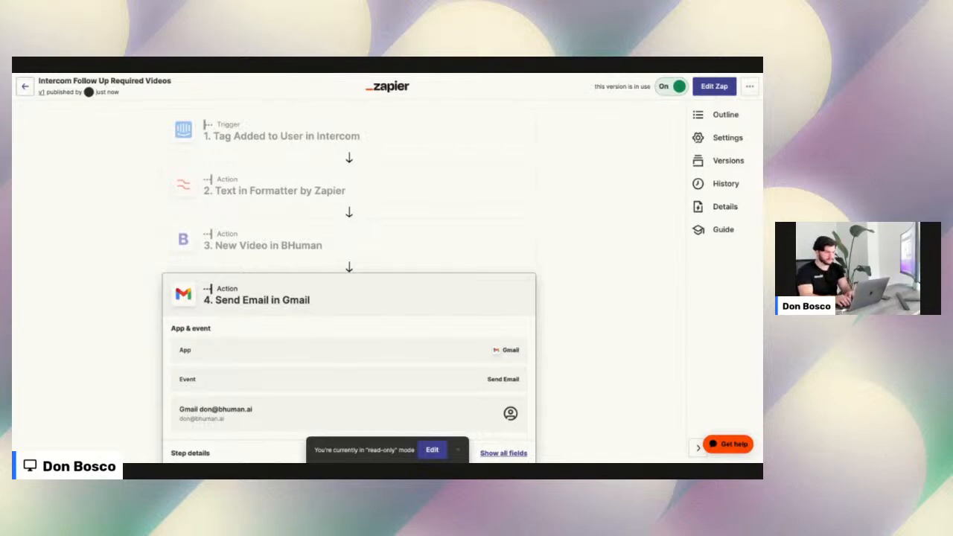
Switch to the BHuman website tab
key("ctrl+Tab")
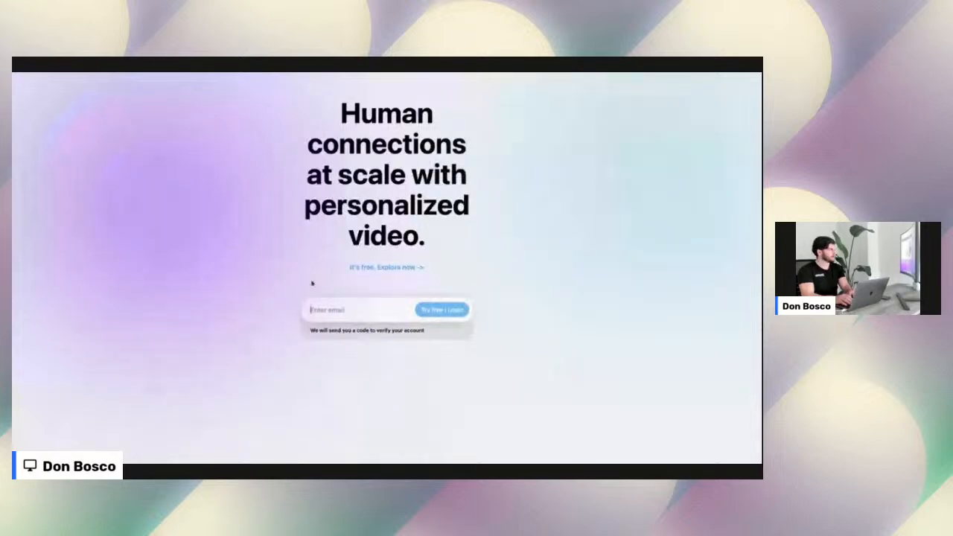
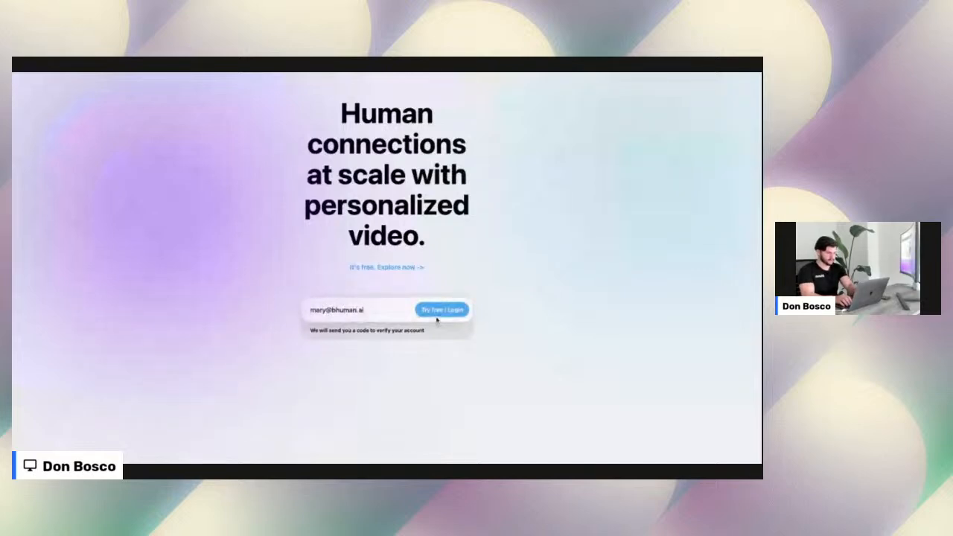
Enter the account email and request a BHuman sign-in code
left_click(439, 314)
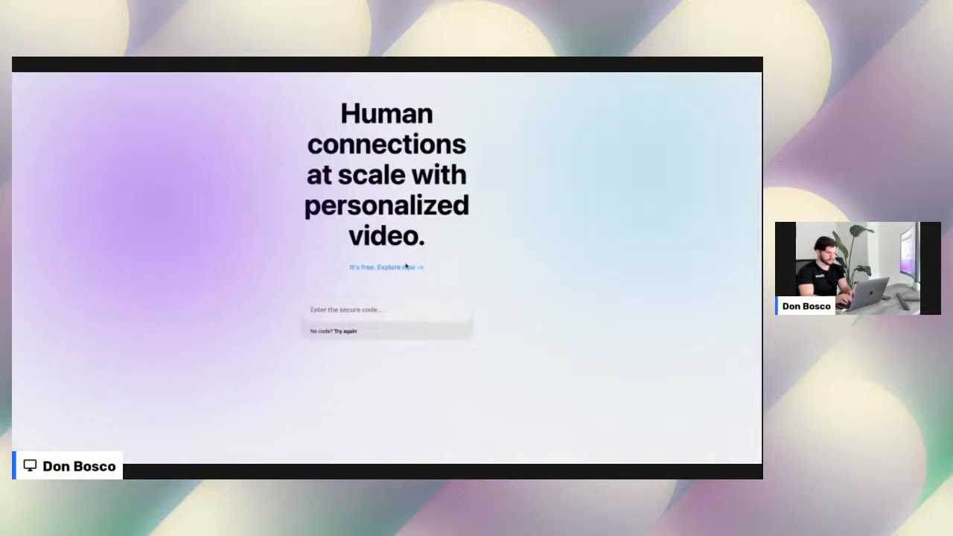
Paste the secure sign-in code, enter your name, and confirm the Sales industry
left_click(387, 316)
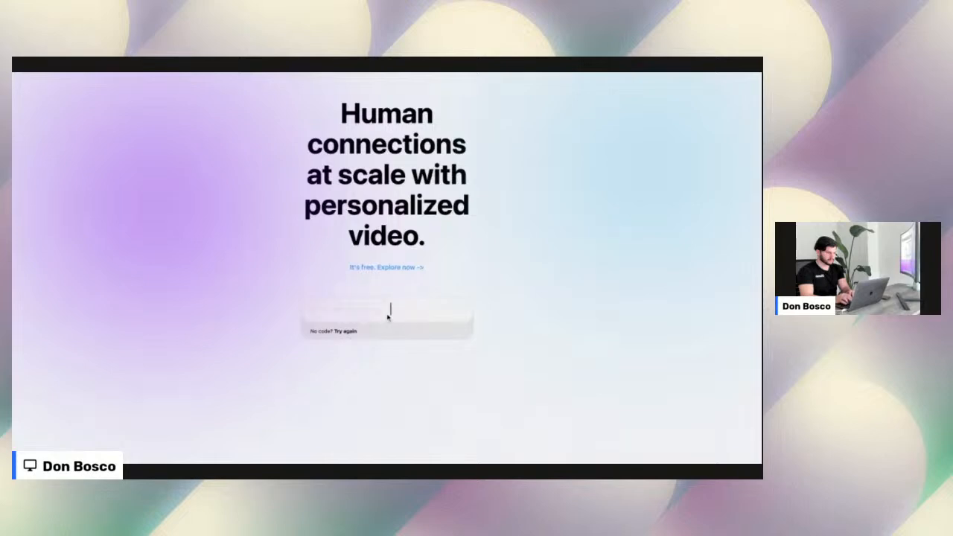
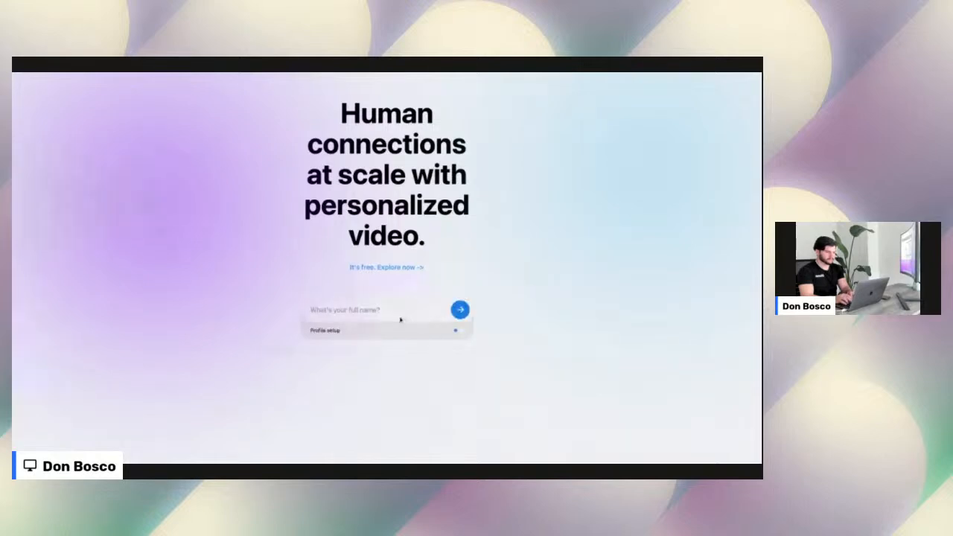
left_click(460, 312)
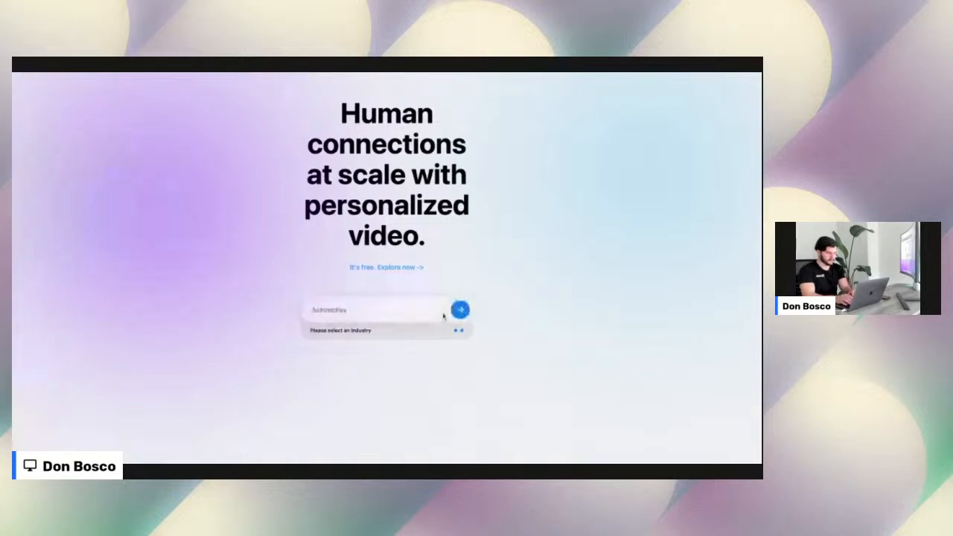
left_click(460, 310)
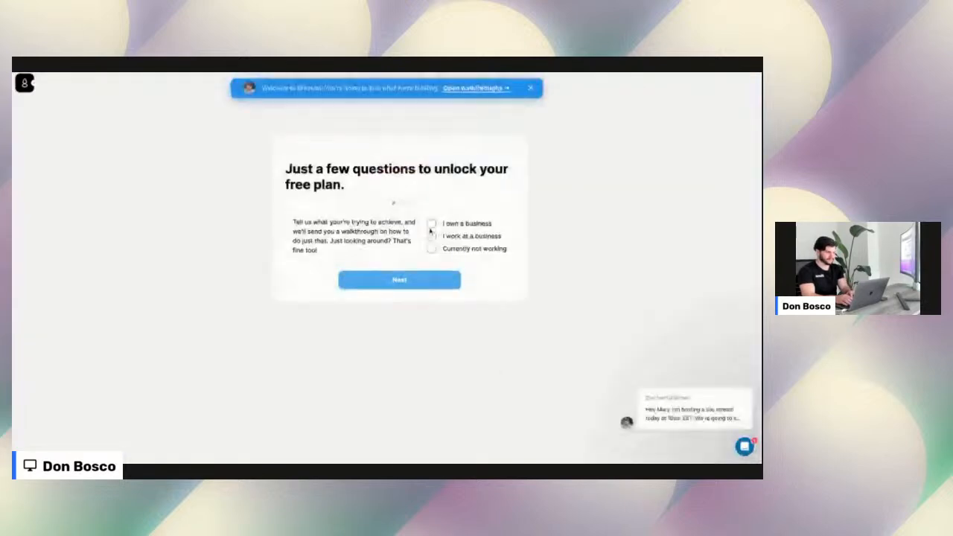
Answer the business question and enter work title CEO and the company website
left_click(431, 224)
left_click(414, 280)
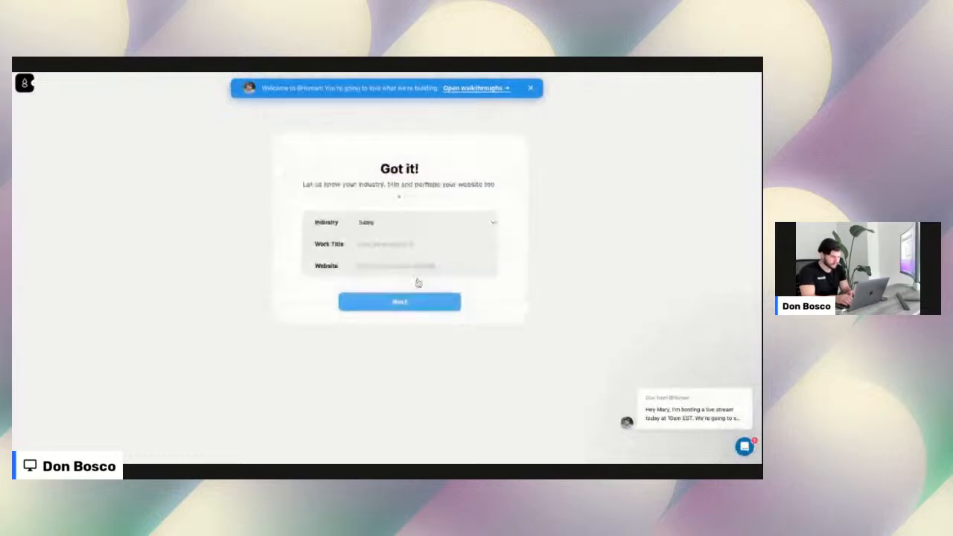
left_click(444, 244)
type("CEO")
key("Tab")
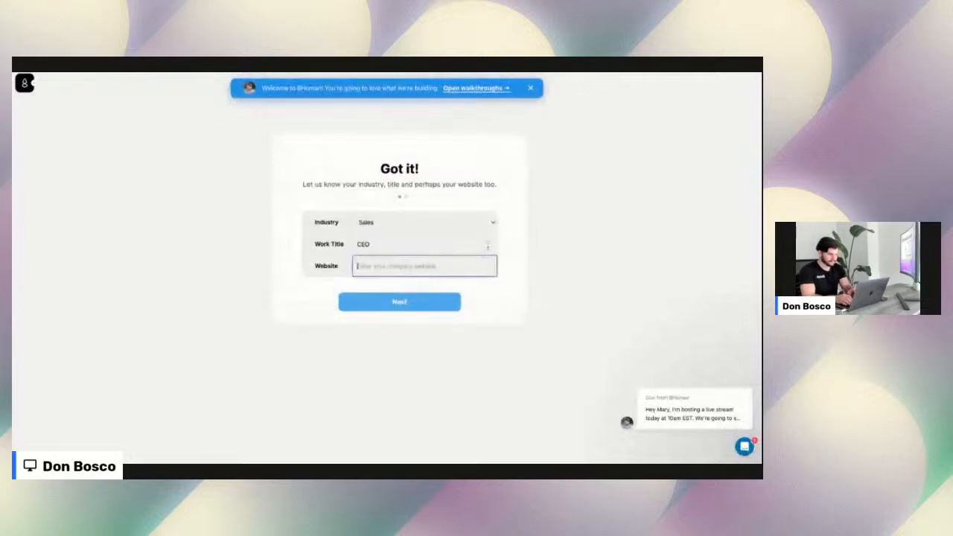
type("maryes")
type("tih.com")
key("BackSpace")
key("BackSpace")
key("BackSpace")
key("BackSpace")
key("BackSpace")
key("BackSpace")
key("BackSpace")
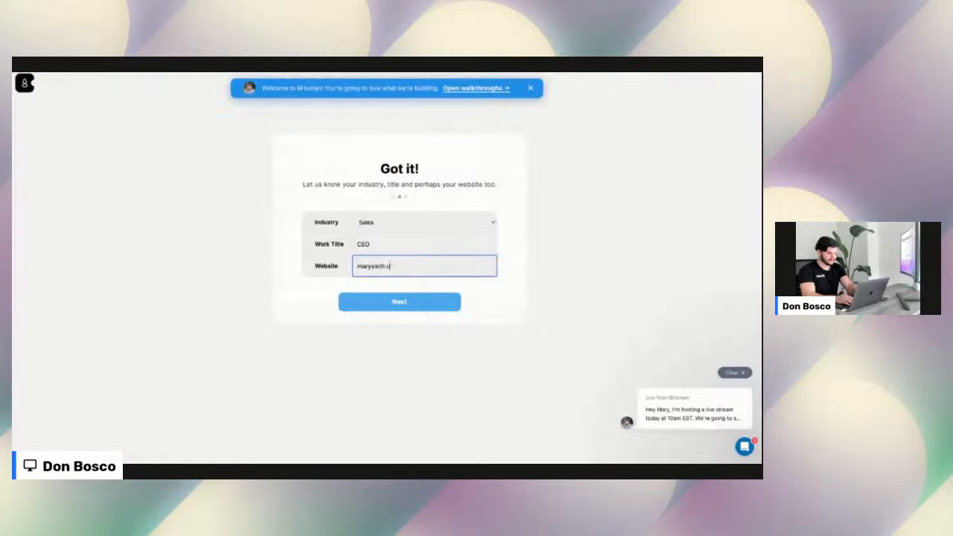
type("ith.com")
left_click(372, 305)
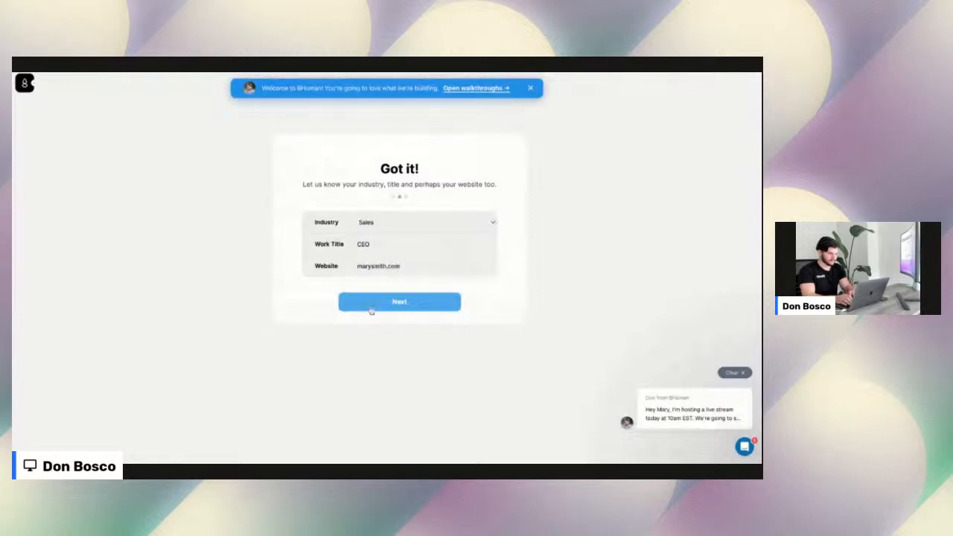
Choose prospect outreach, add context 'Reach out to new customers', and access BHuman
left_click(396, 207)
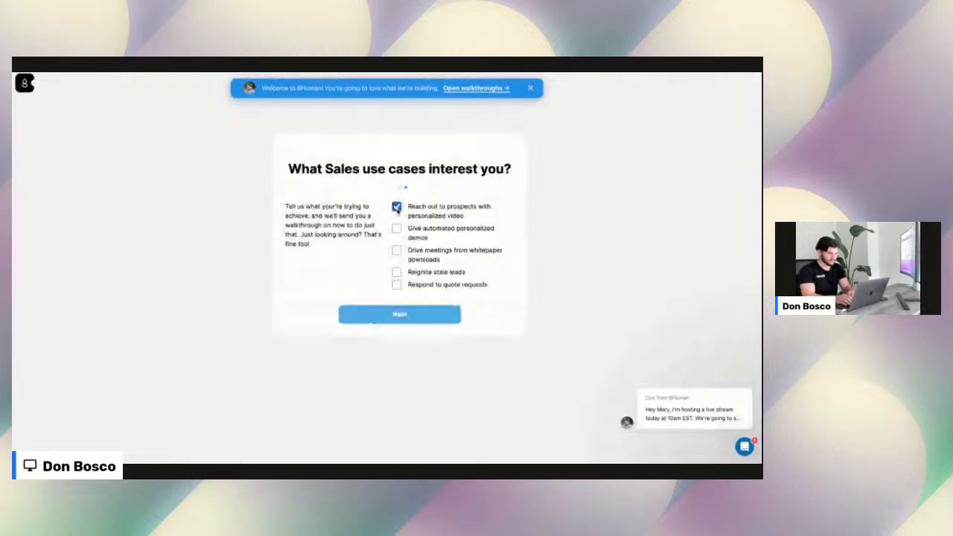
left_click(399, 314)
left_click(400, 316)
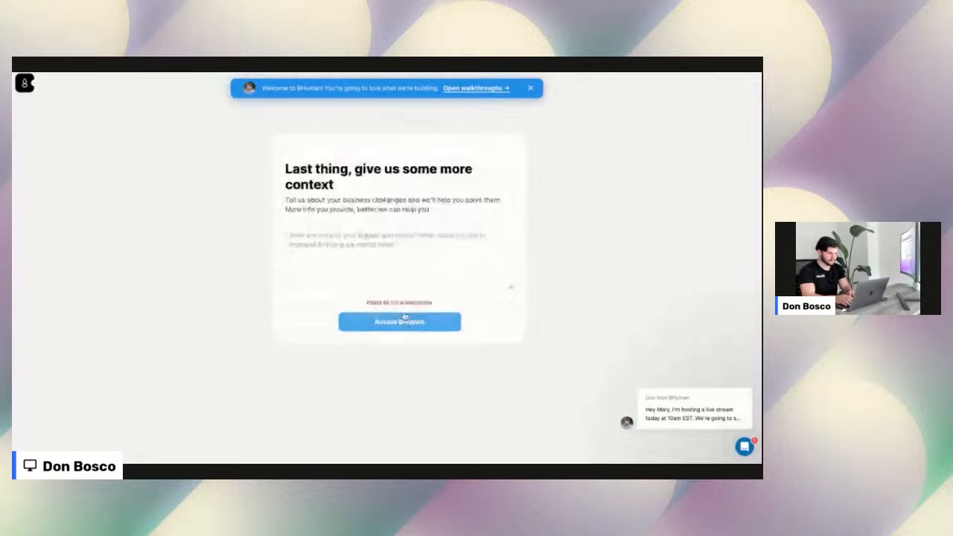
left_click(388, 268)
type("Reach ou")
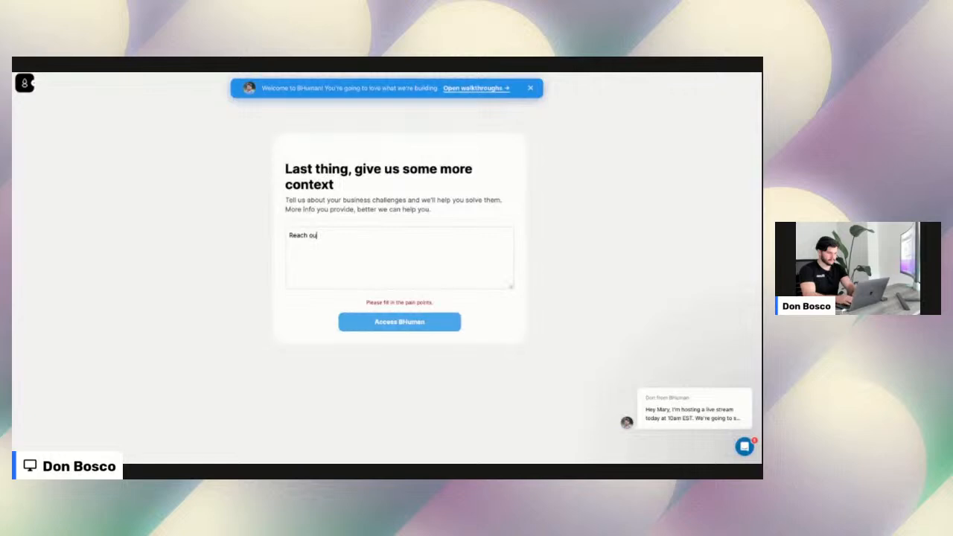
type("t to new customers")
left_click(400, 325)
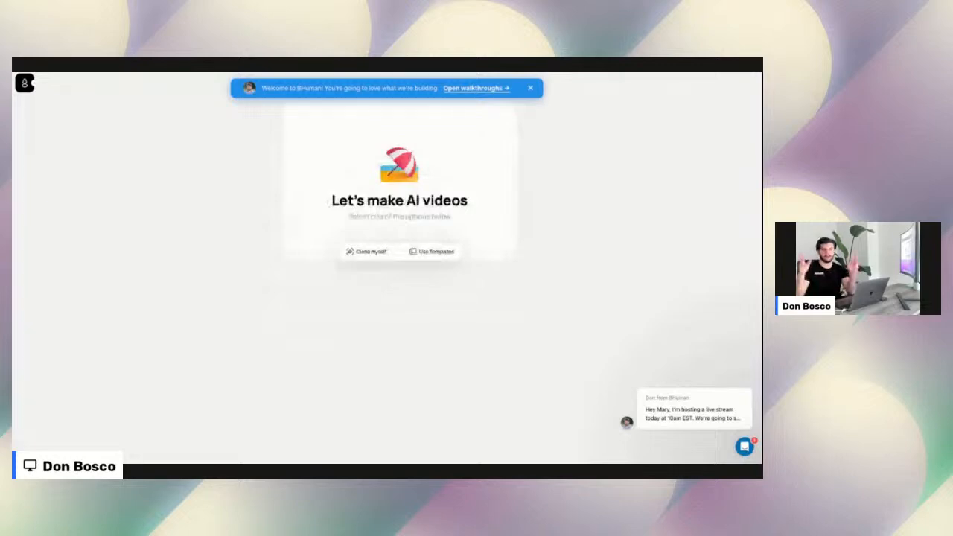
Dismiss the banner and send the chat message 'Hey, I'm having trouble. Facing a bug. can you look into it?'
left_click(531, 89)
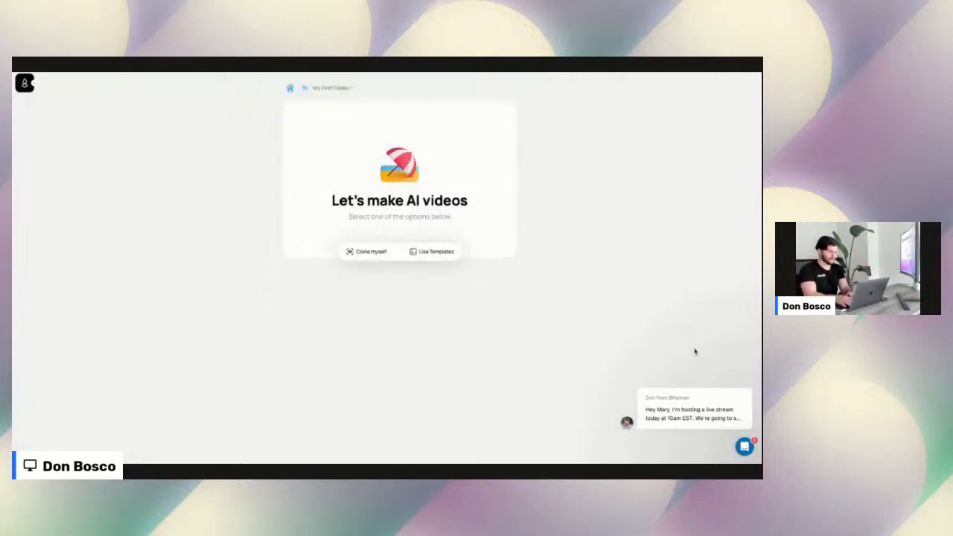
left_click(703, 415)
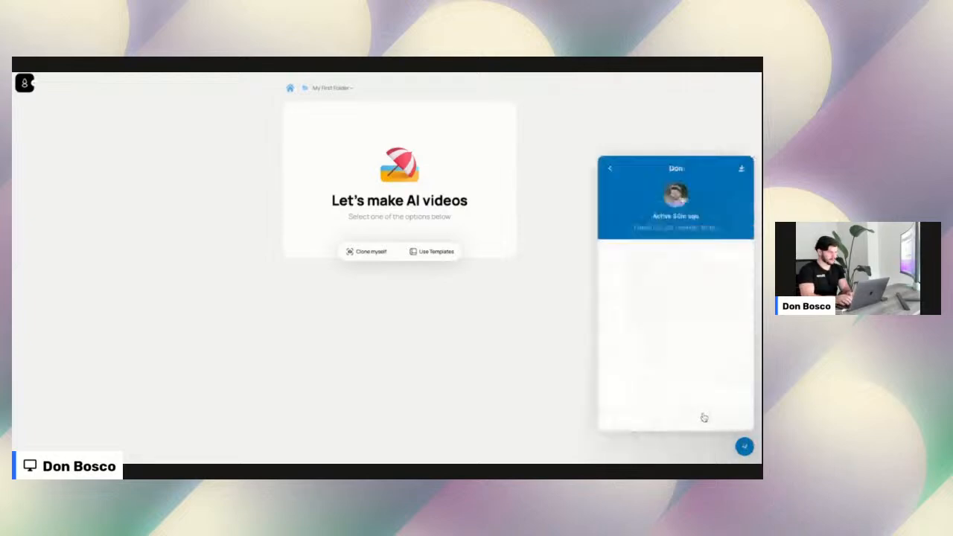
type("Hey")
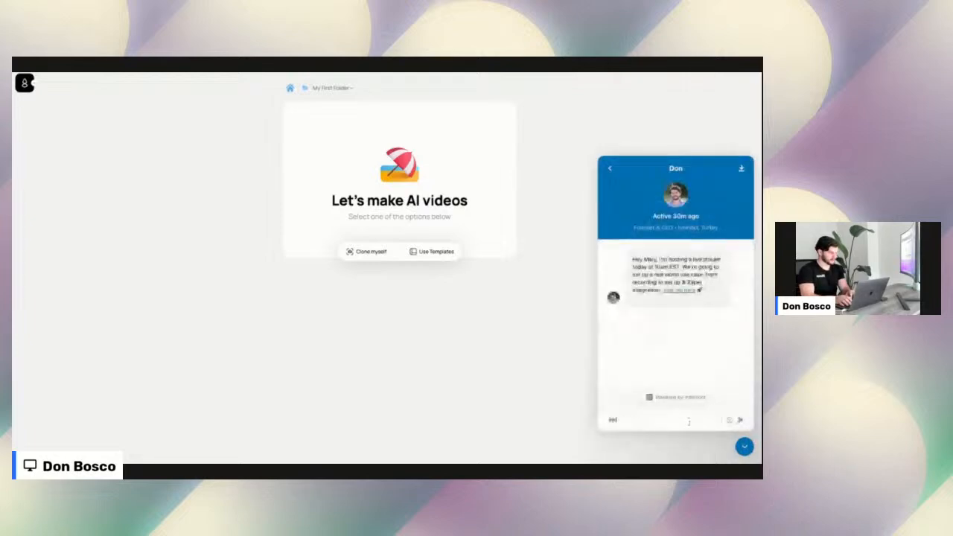
type(", I'm having trouble. Facing a bug.")
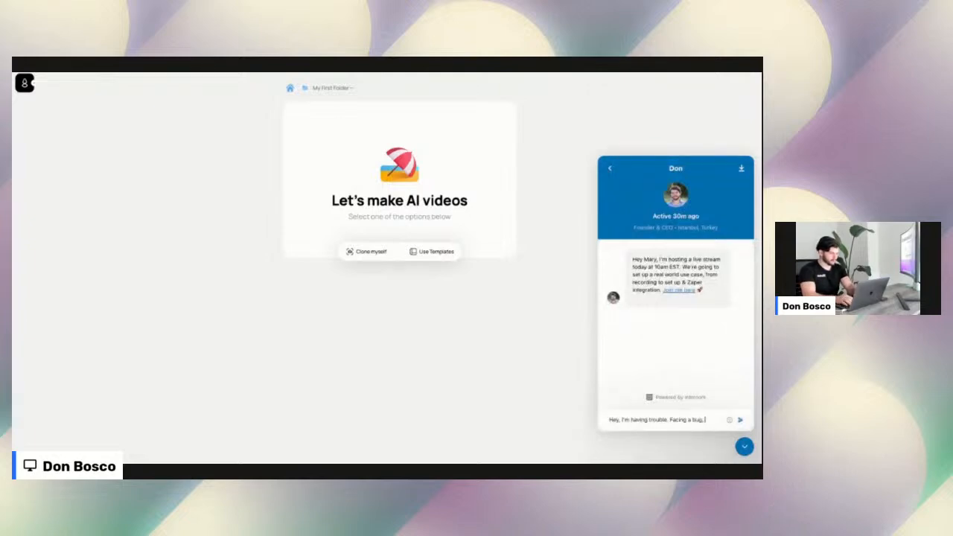
type(" can you look into it?")
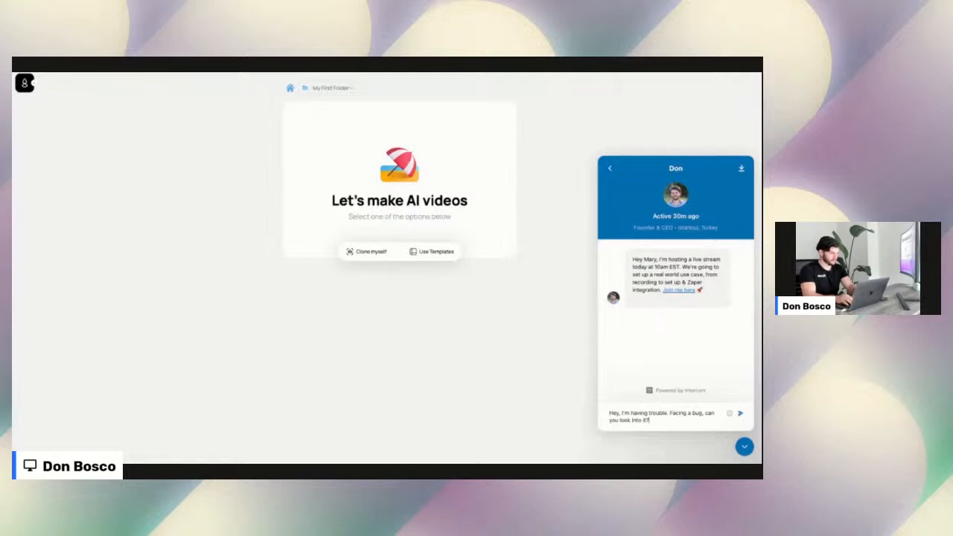
key("Return")
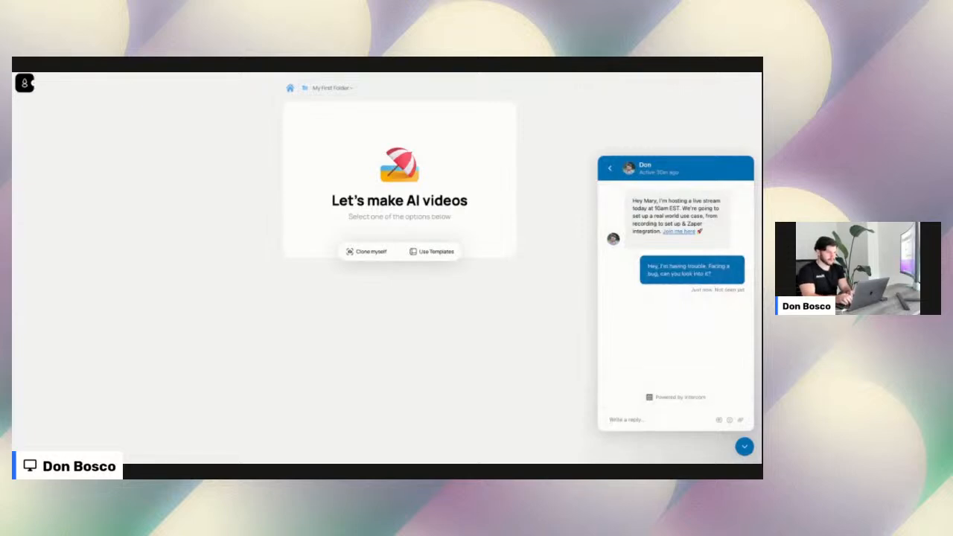
key("ctrl+Right")
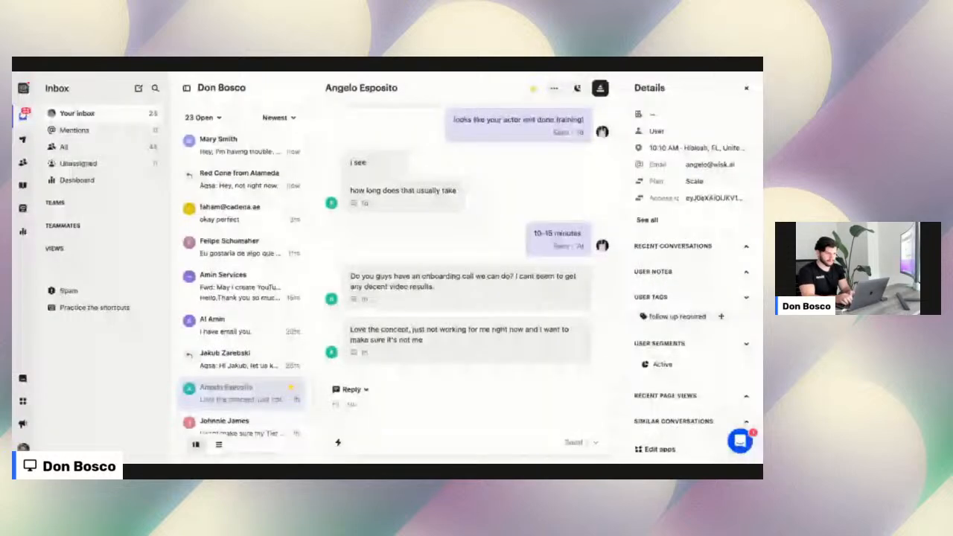
Open the new Intercom conversation and tag the user 'follow up required'
left_click(245, 138)
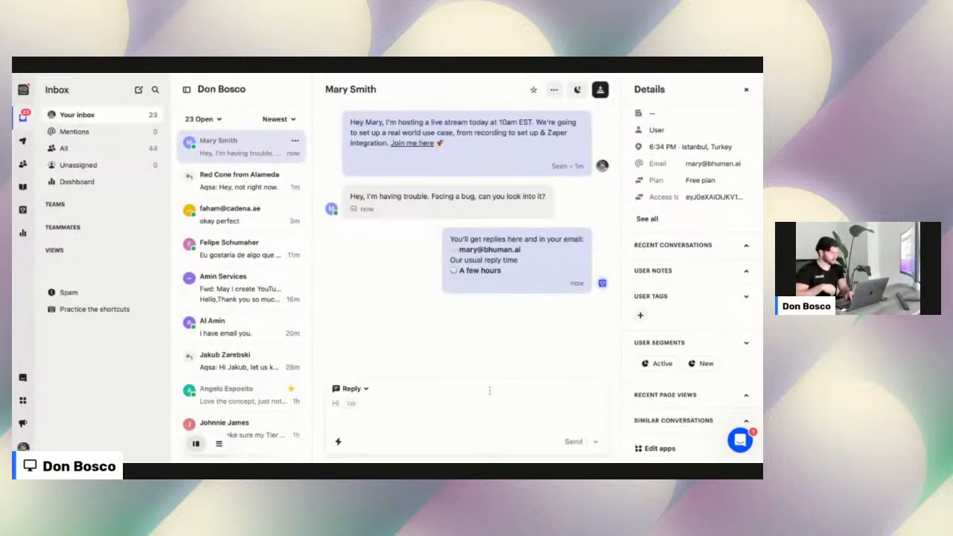
left_click(640, 316)
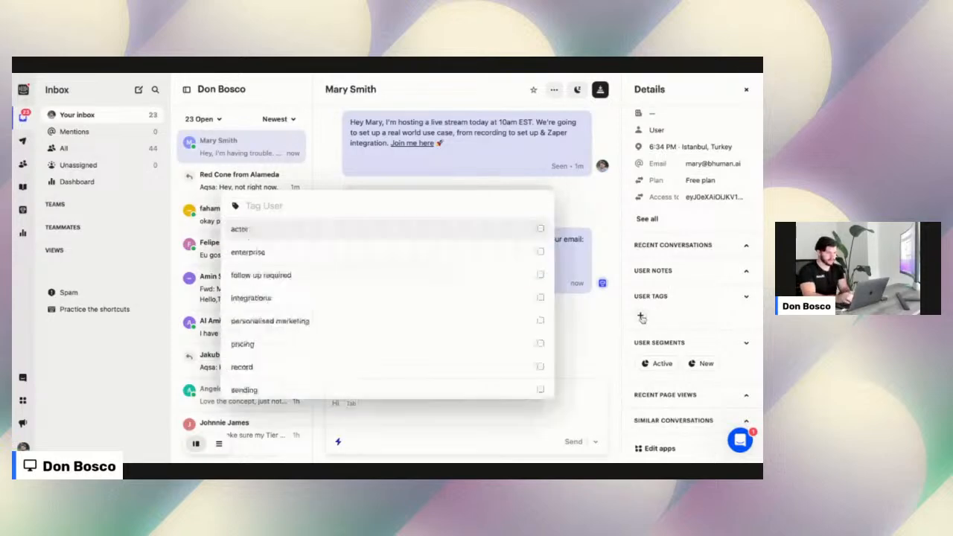
left_click(335, 275)
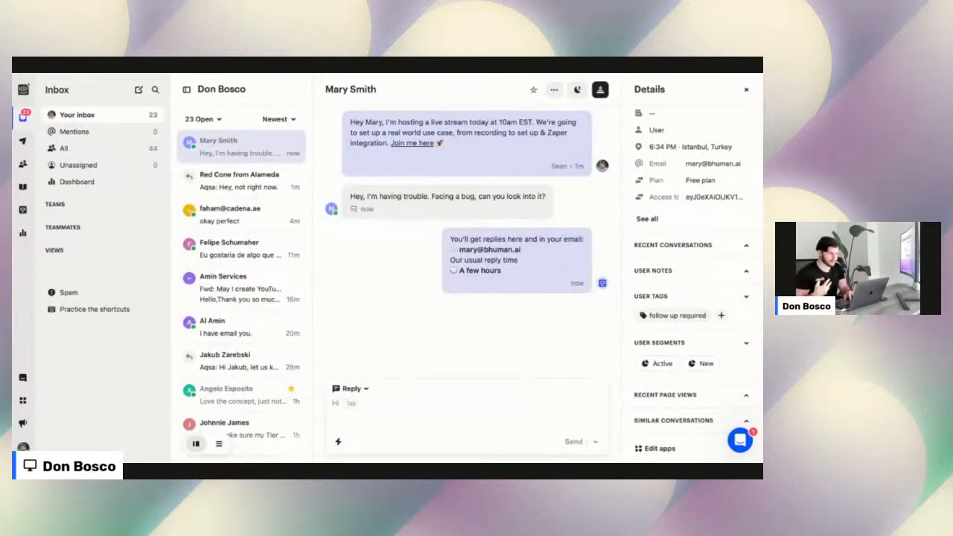
key("ctrl+Tab")
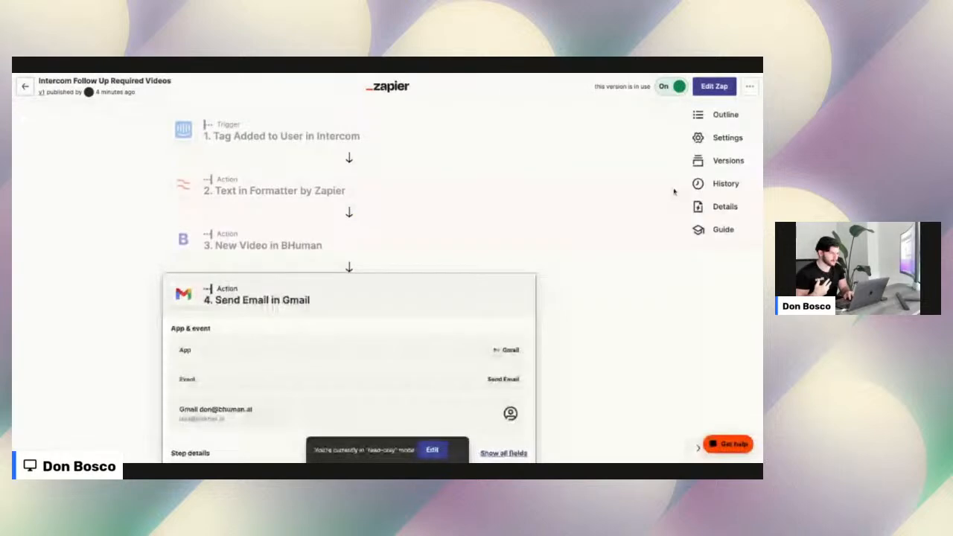
Check the zap's run History, then return to the Intercom inbox
left_click(709, 188)
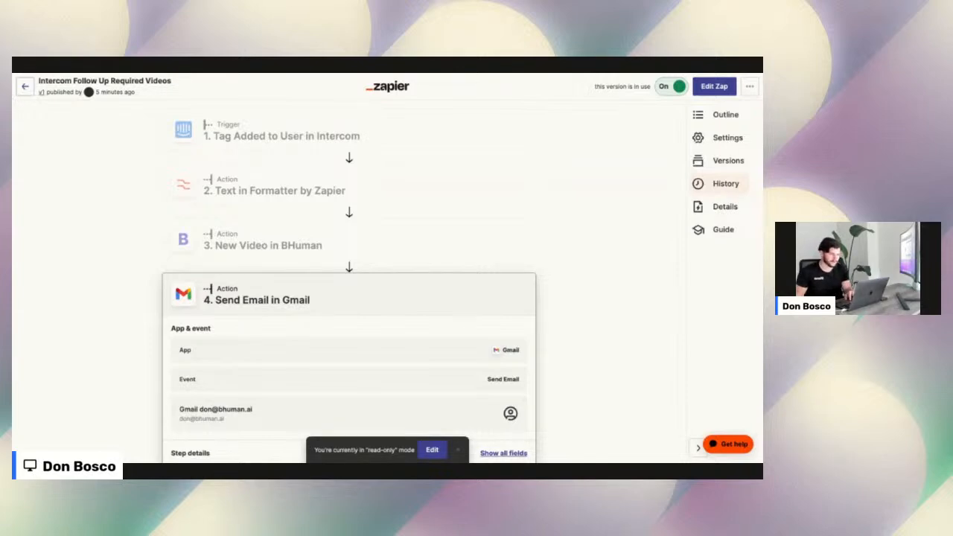
key("ctrl+Tab")
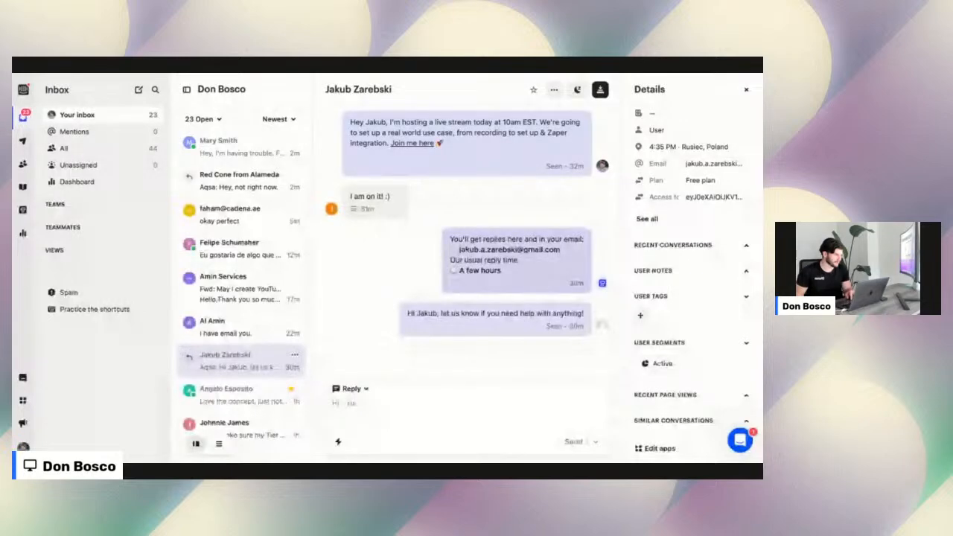
Tag the second customer 'follow up required' and return to the Zapier run details
left_click(640, 315)
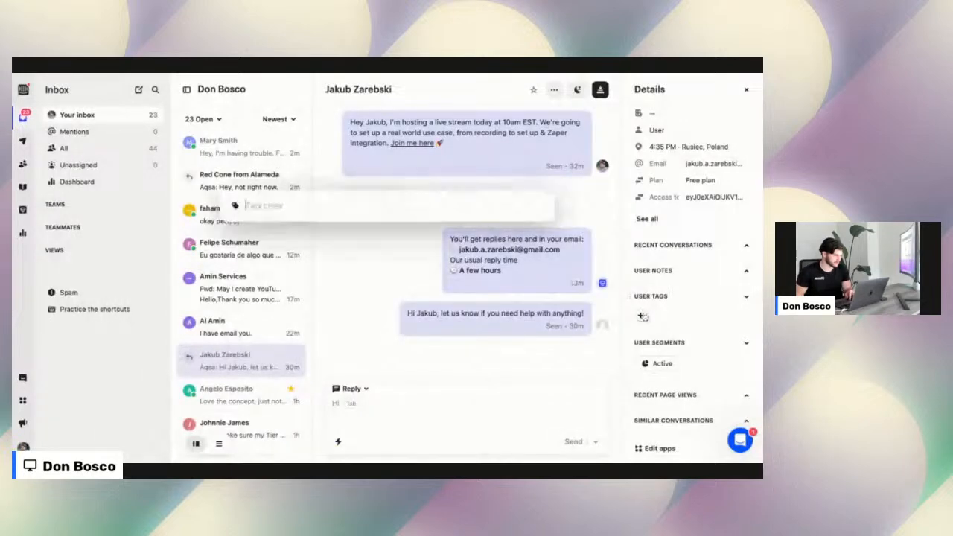
left_click(275, 276)
left_click(390, 164)
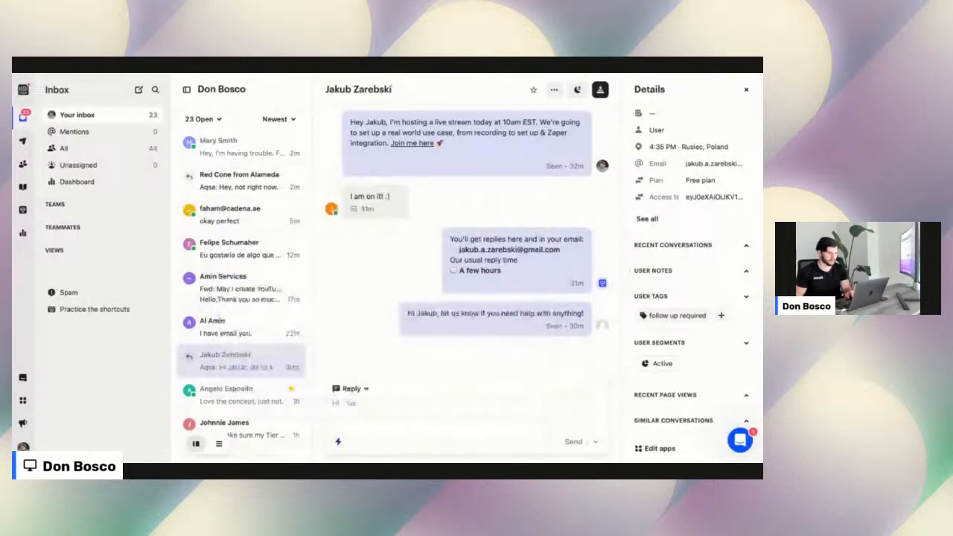
left_click(333, 66)
scroll(381, 169, "up", 8)
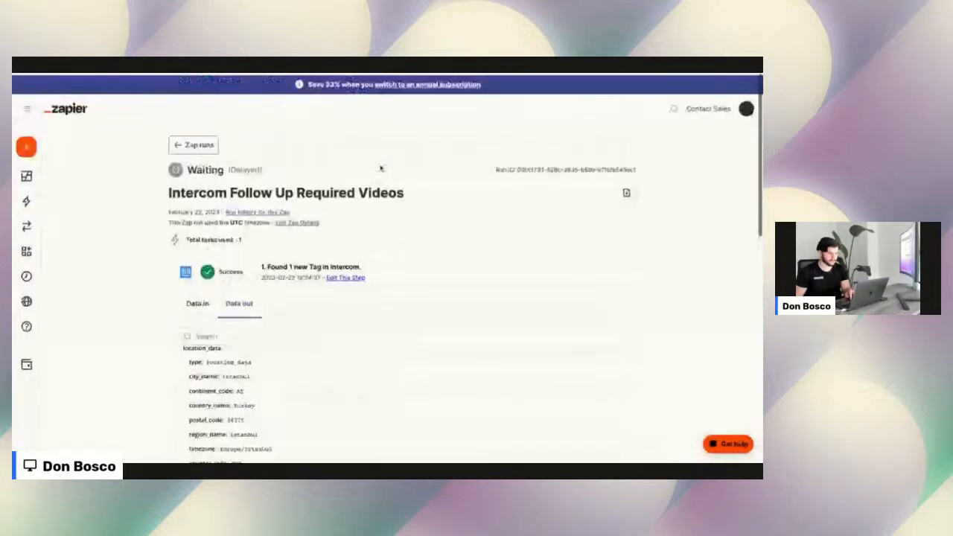
Open the first zap run from the runs list and inspect the Formatter step's output data
left_click(201, 145)
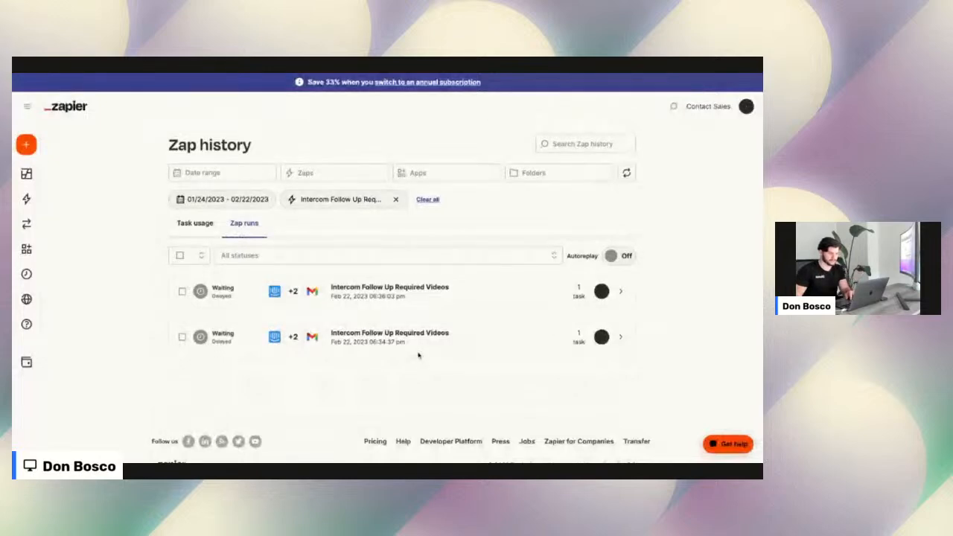
left_click(390, 303)
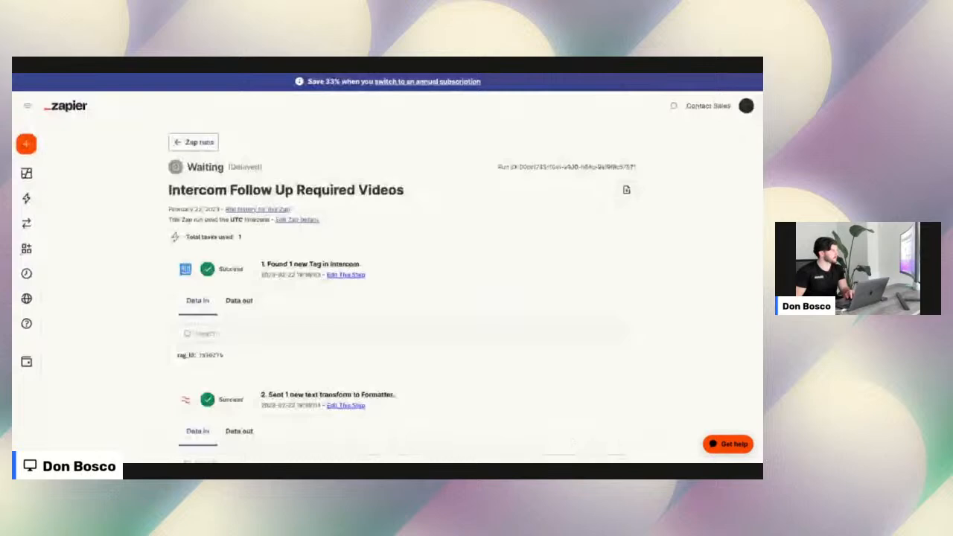
scroll(387, 283, "down", 5)
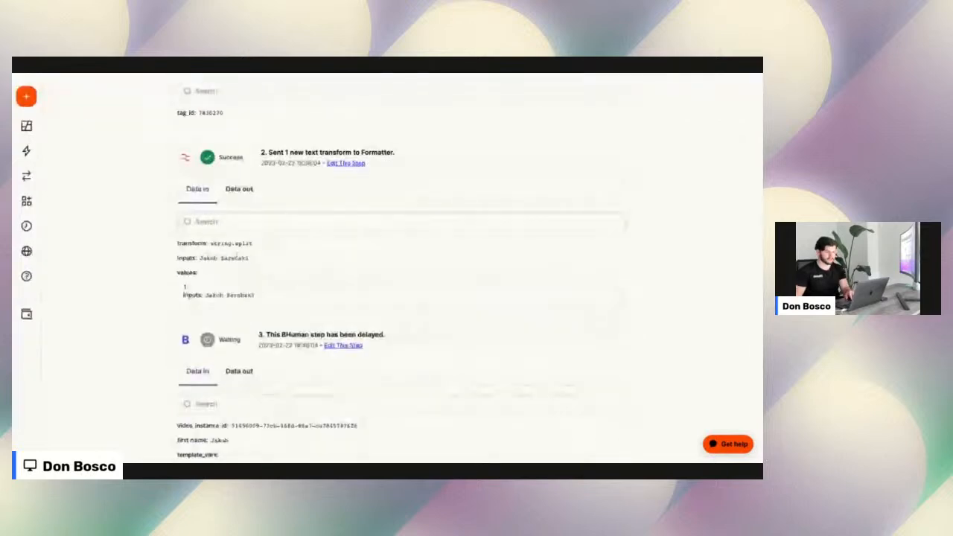
left_click(239, 189)
scroll(223, 198, "down", 2)
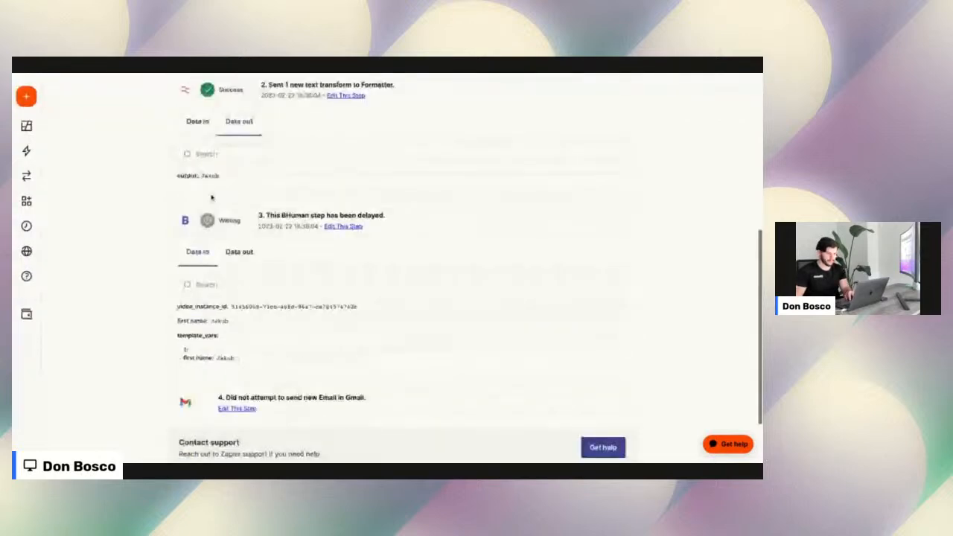
scroll(224, 224, "down", 1)
scroll(261, 305, "up", 10)
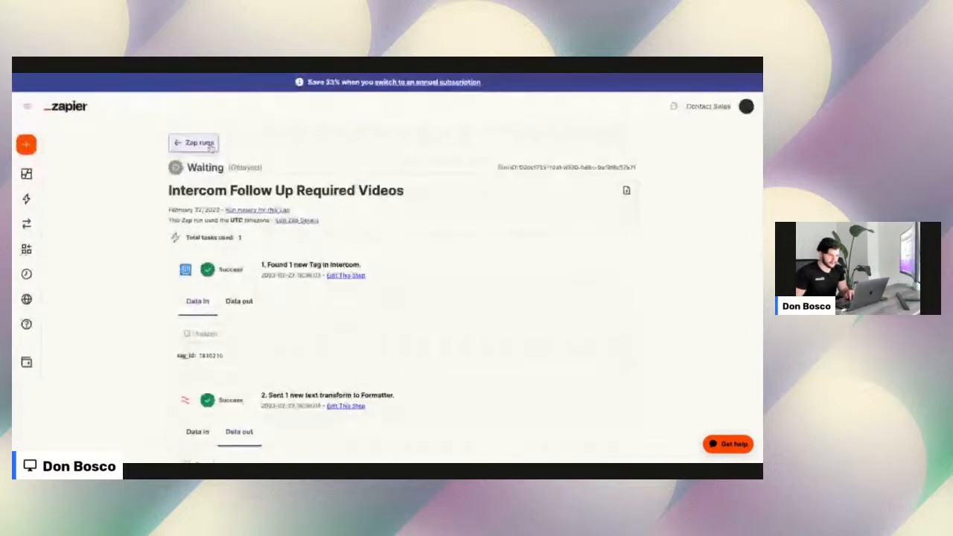
Open the second zap run's details and reload it to confirm the latest status
left_click(199, 143)
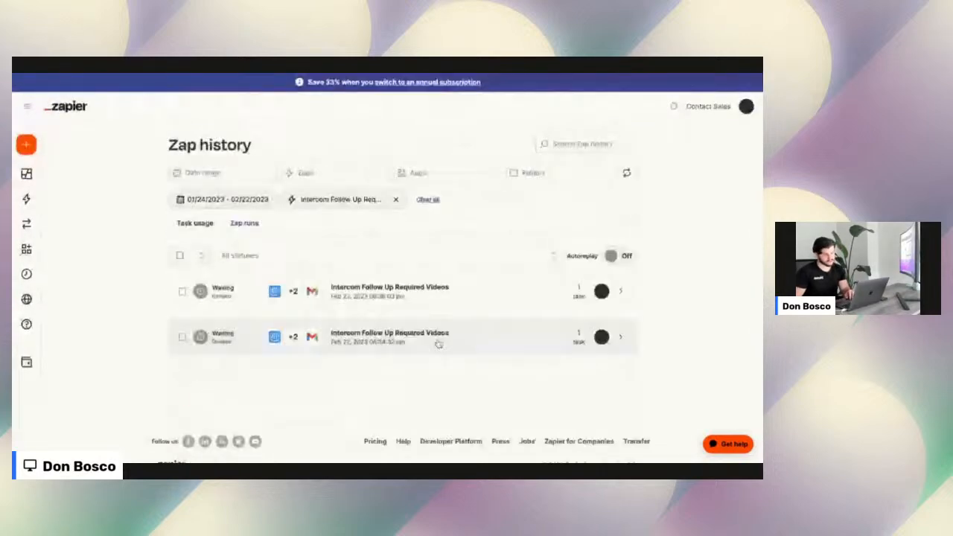
left_click(448, 350)
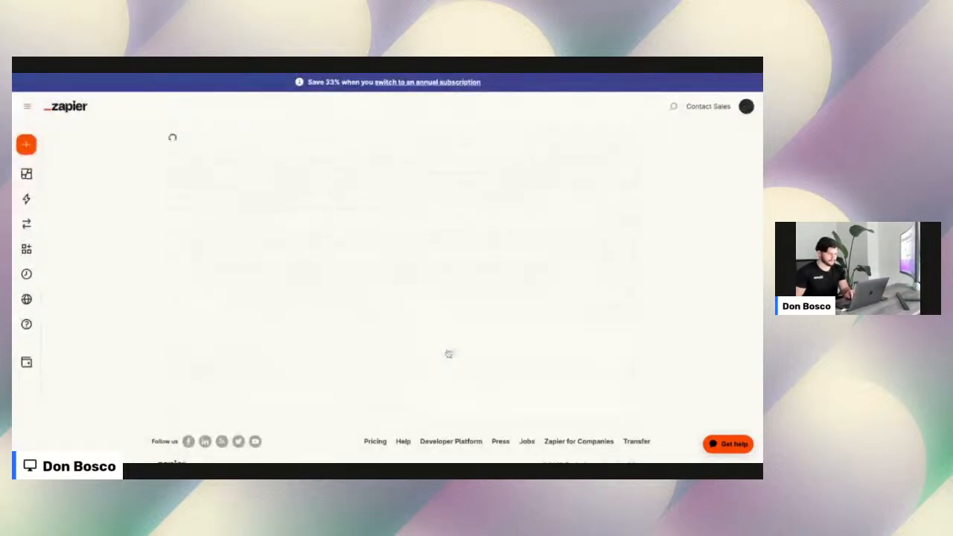
scroll(448, 353, "down", 4)
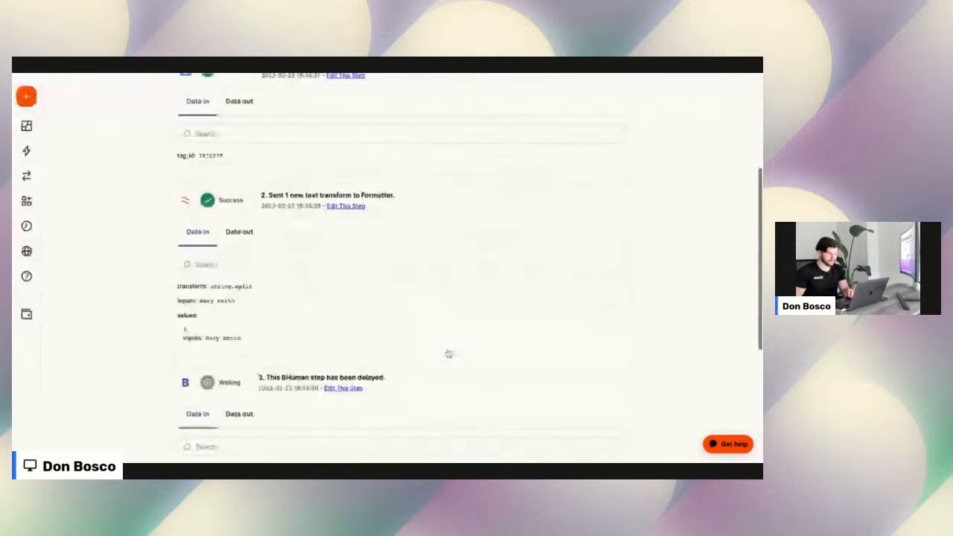
scroll(417, 351, "down", 3)
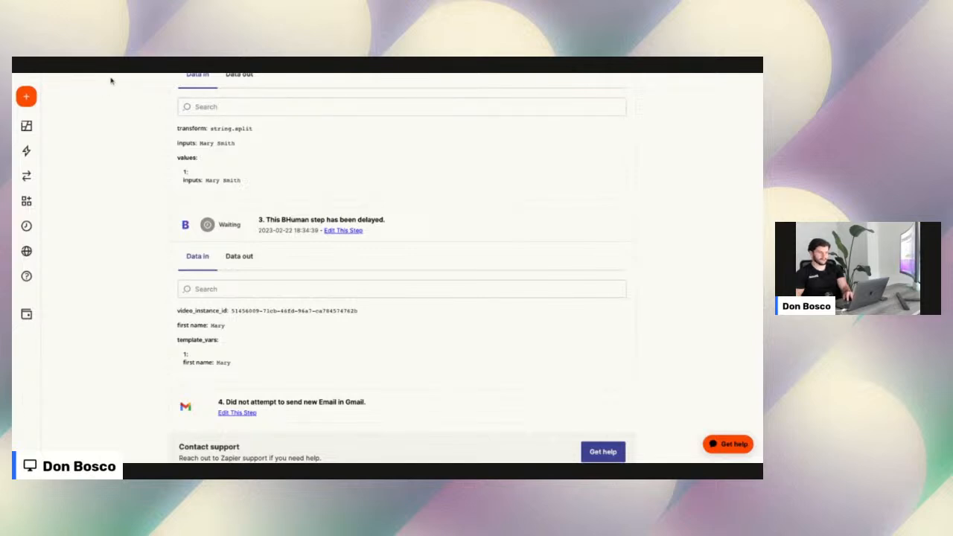
key("super+r")
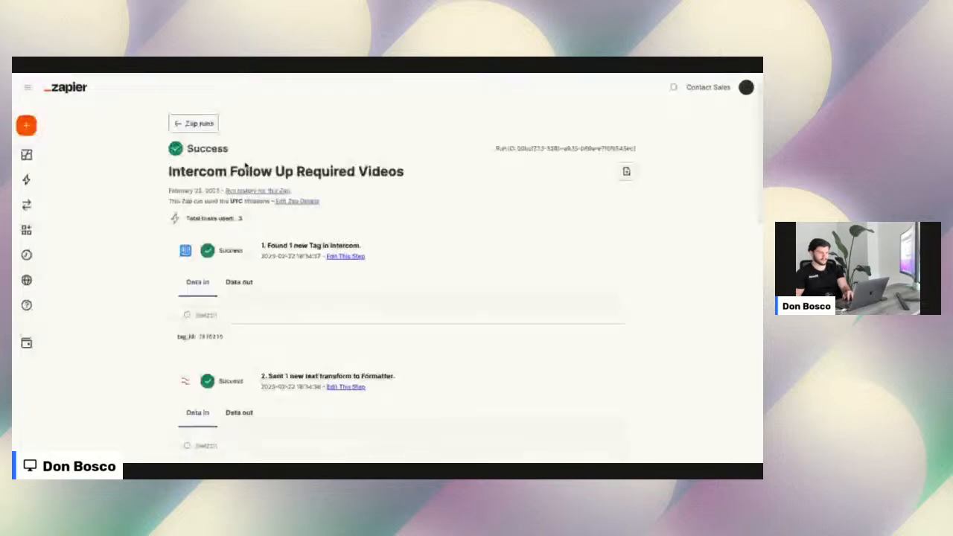
Show the BHuman step's Data out and select the thumbnail link URL in it
scroll(479, 262, "down", 7)
scroll(410, 366, "up", 2)
scroll(410, 366, "down", 1)
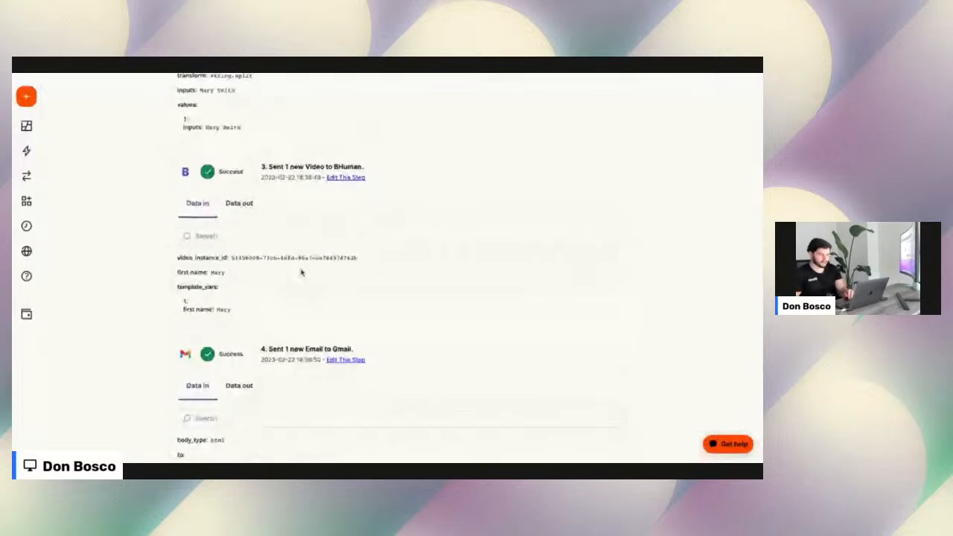
left_click(248, 208)
scroll(228, 290, "down", 1)
left_click_drag(211, 271, 360, 277)
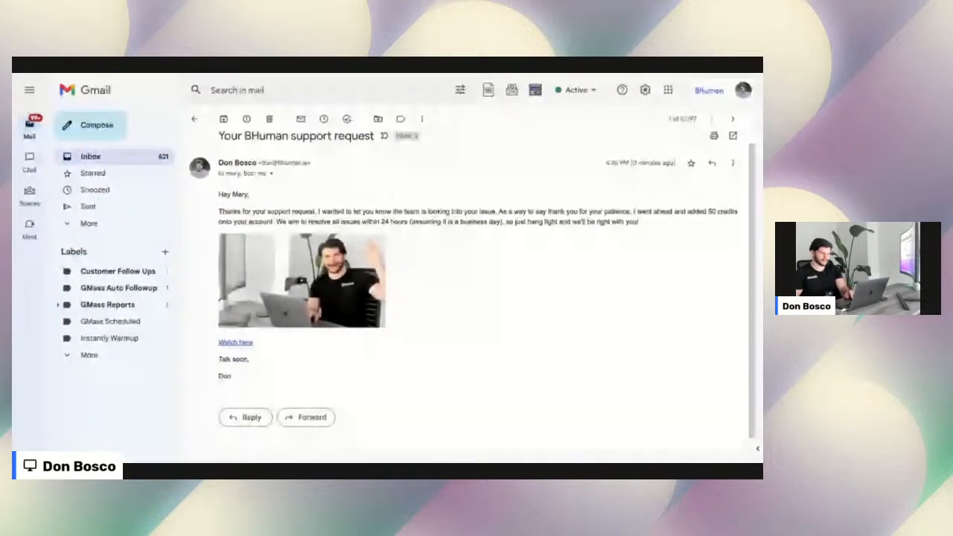
scroll(504, 283, "up", 1)
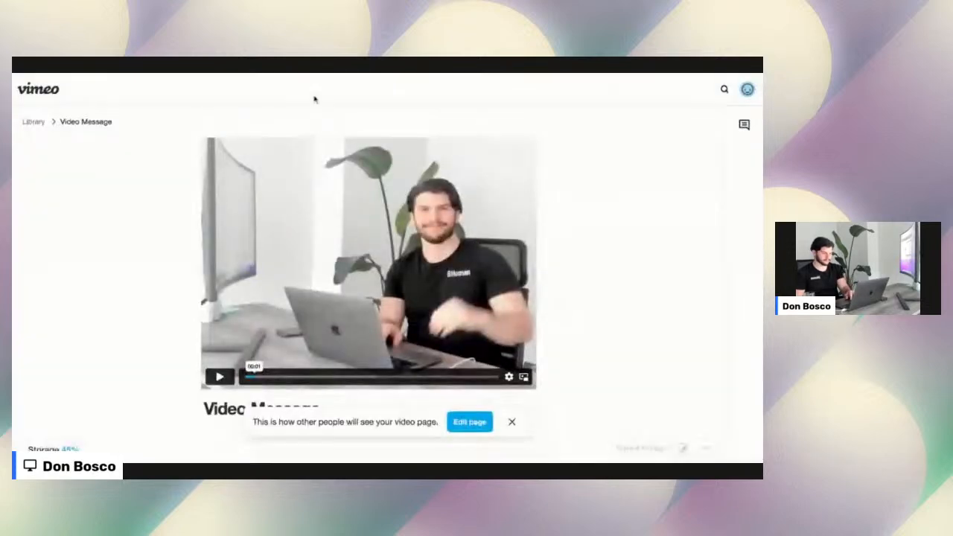
Play the personalized BHuman follow-up video on Vimeo's 'Video Message' page
left_click(219, 377)
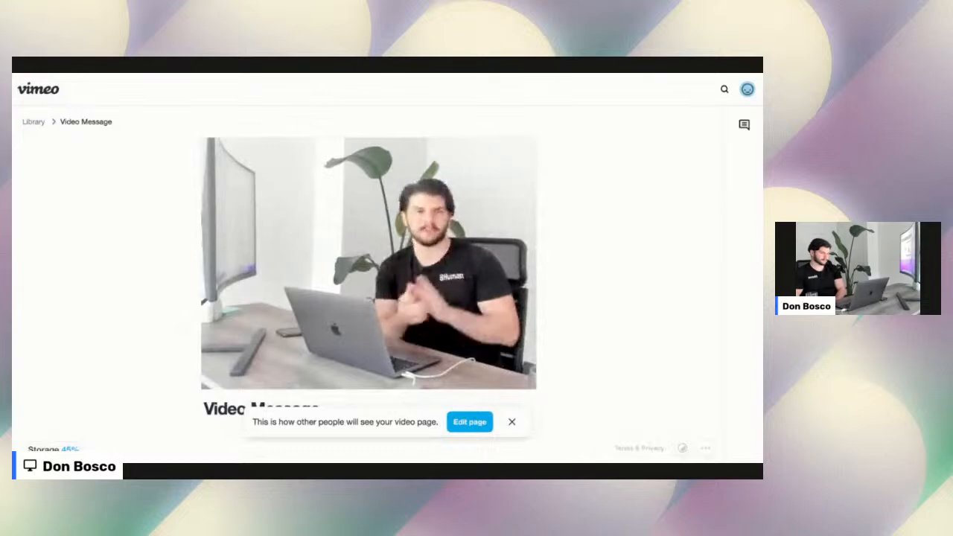
mouse_move(216, 379)
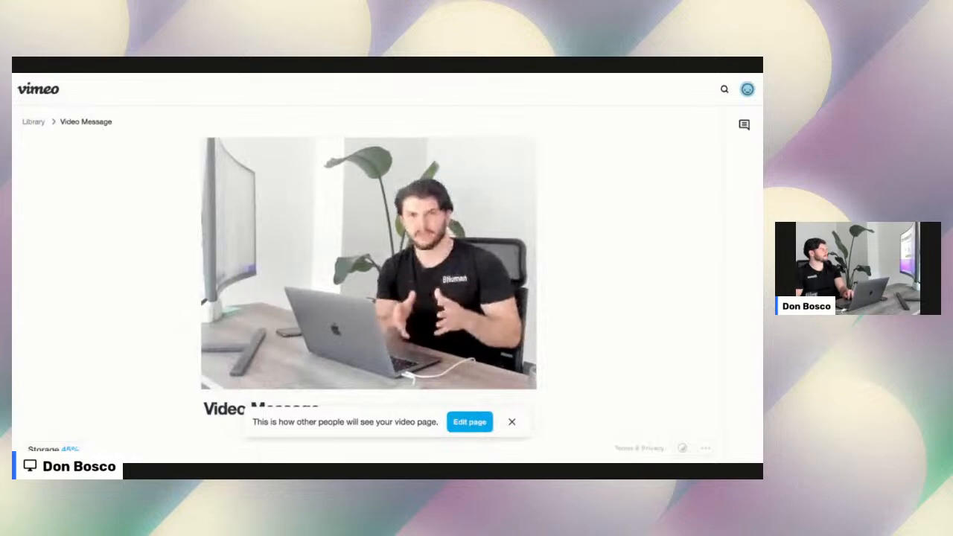
mouse_move(230, 356)
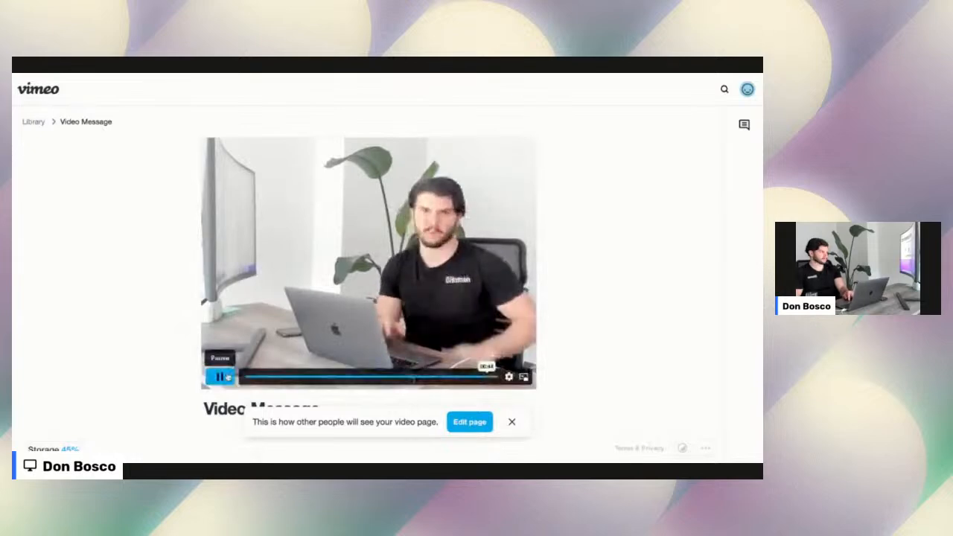
Pause the Vimeo video where the speaker is at his laptop
left_click(227, 378)
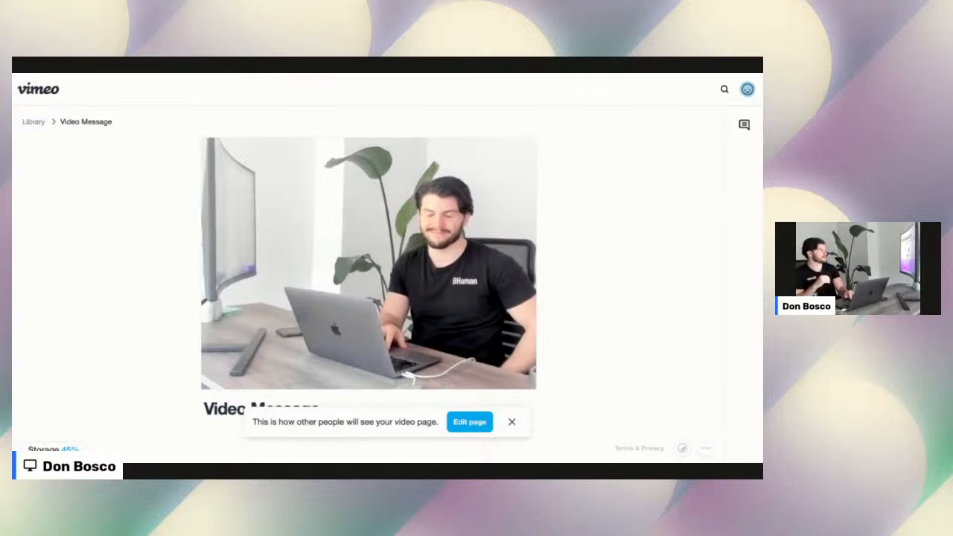
Read the LinkedIn live comments confirming the email, then return to the Zapier run details
key("ctrl+Tab")
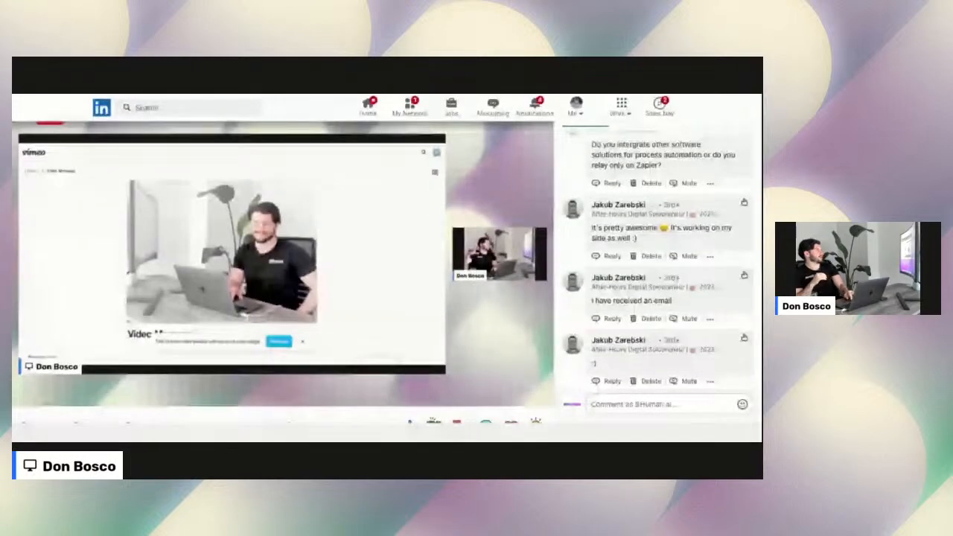
scroll(700, 327, "down", 1)
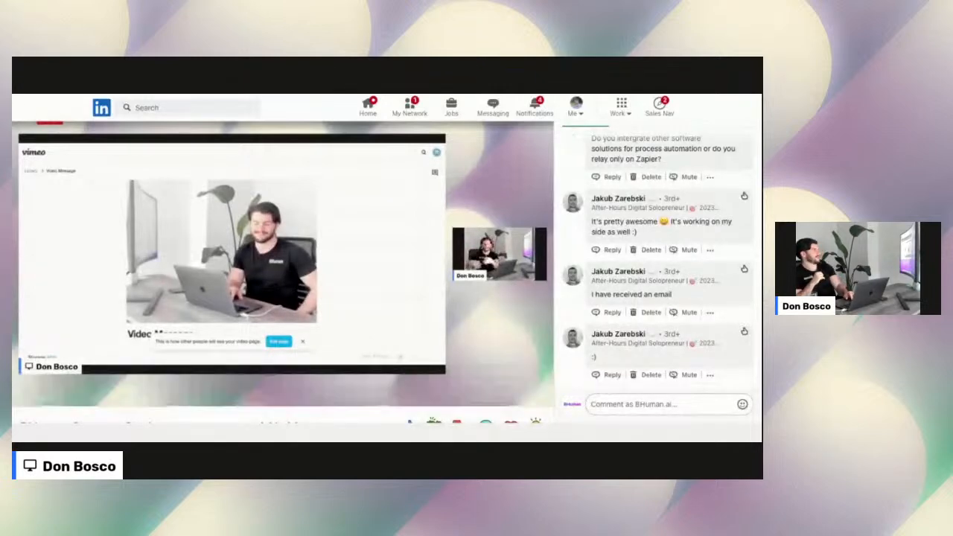
key("ctrl+Tab")
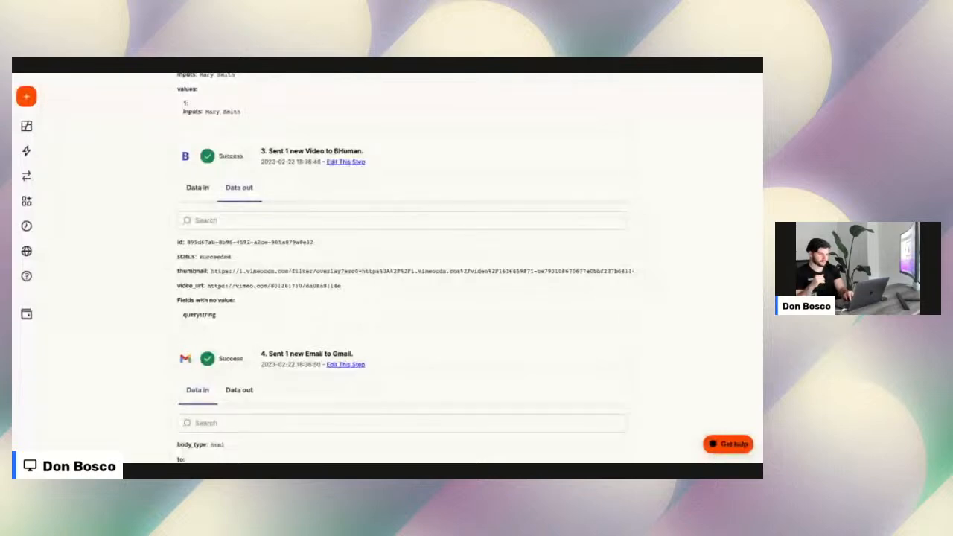
Show the 'Your BHuman support request' email's personalized greeting, then return to the Vimeo video page
key("ctrl+Tab")
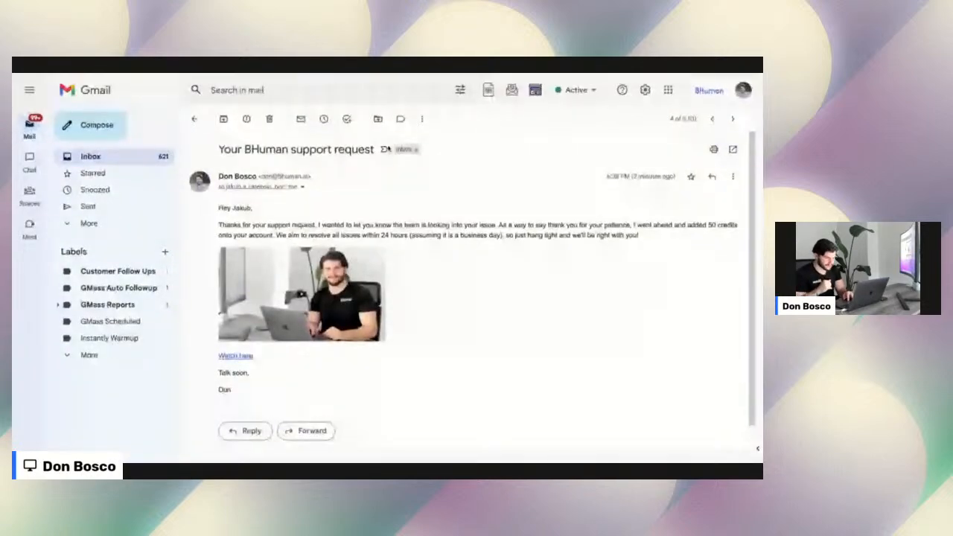
double_click(239, 209)
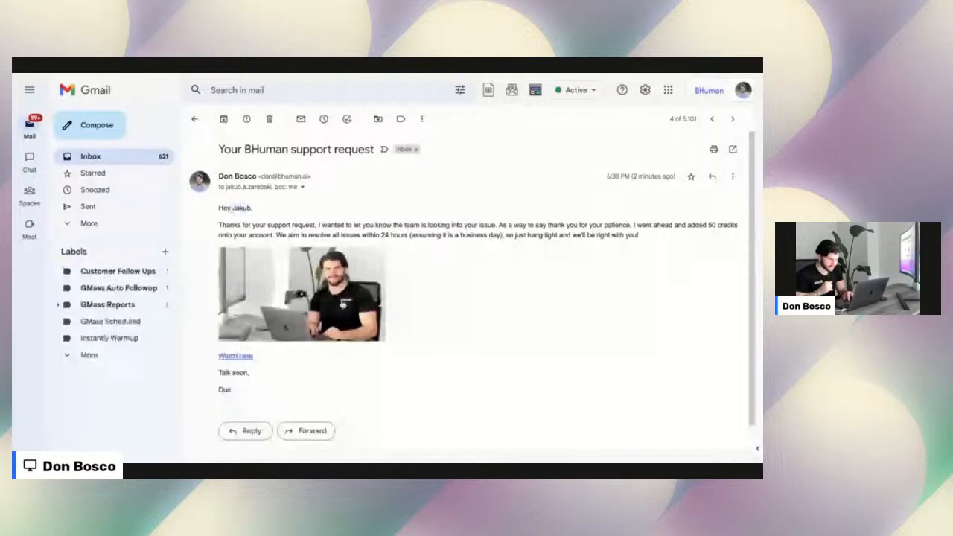
key("ctrl+Tab")
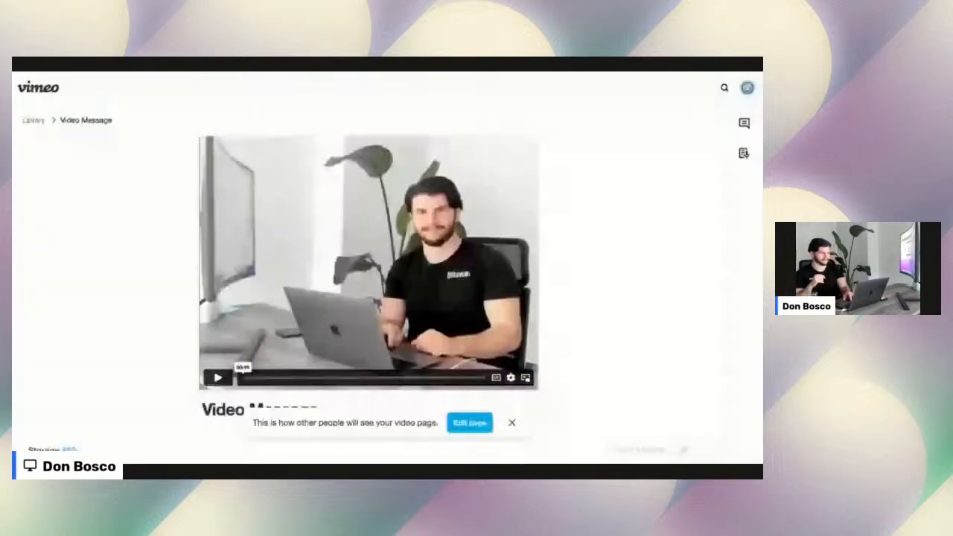
Play the Vimeo video message from the start and stop it at 00:06
left_click(220, 377)
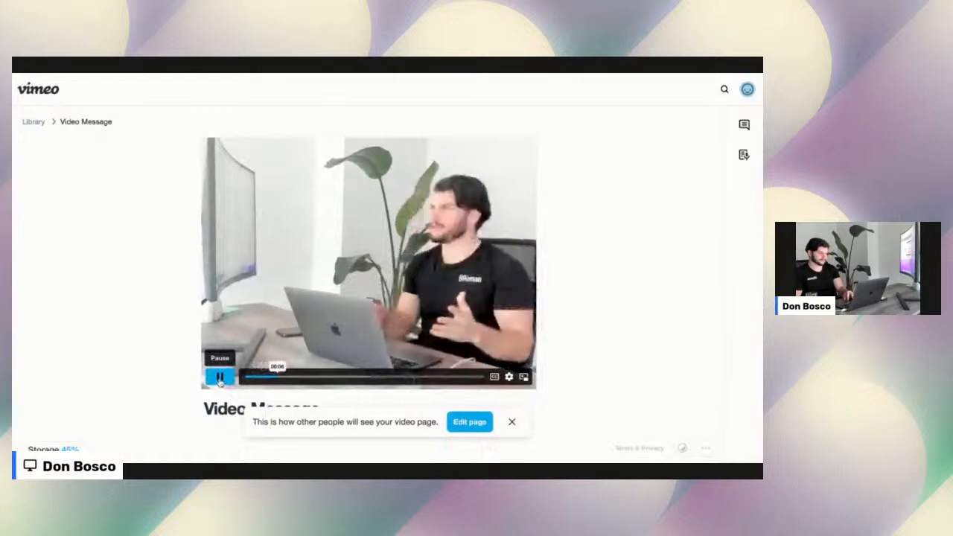
left_click(219, 378)
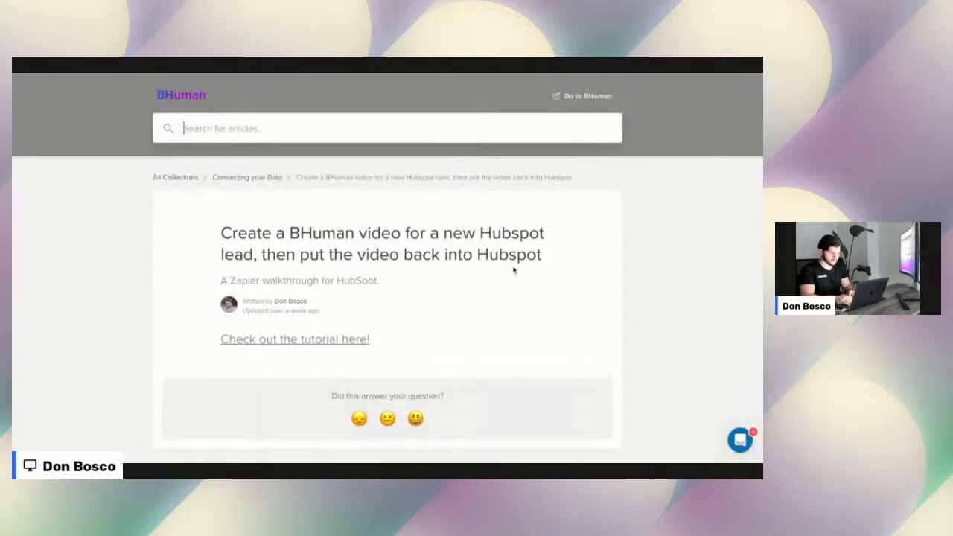
Scroll through the Hubspot help article, then move to BHuman's Support Ticket Reply project
scroll(513, 270, "down", 1)
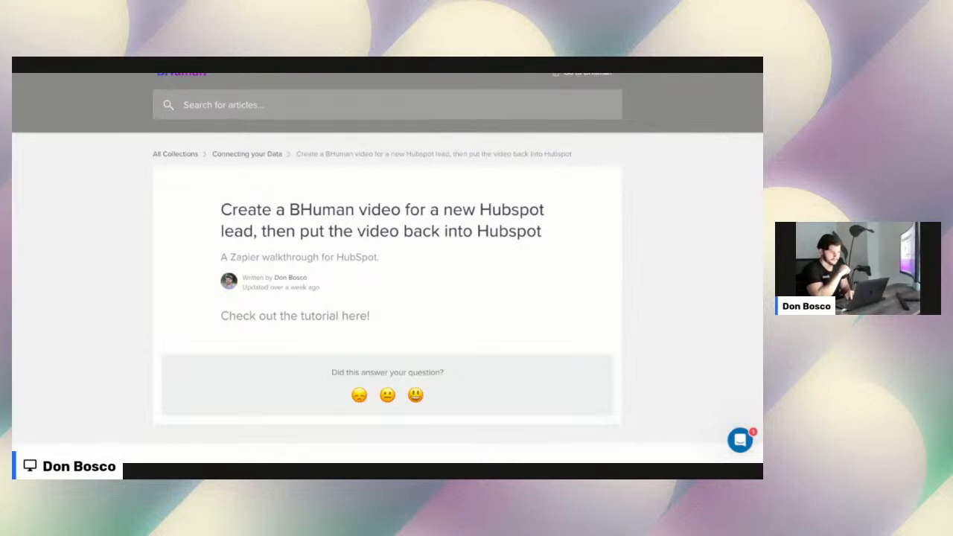
key("ctrl+Tab")
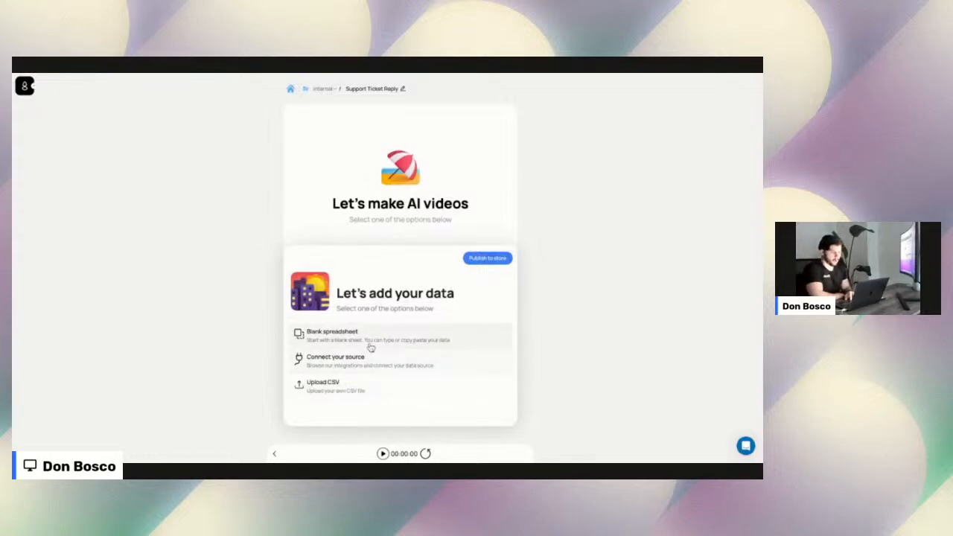
Start a blank spreadsheet with a first name cell, expand the 3 generated videos panel, and download the CSV
left_click(346, 341)
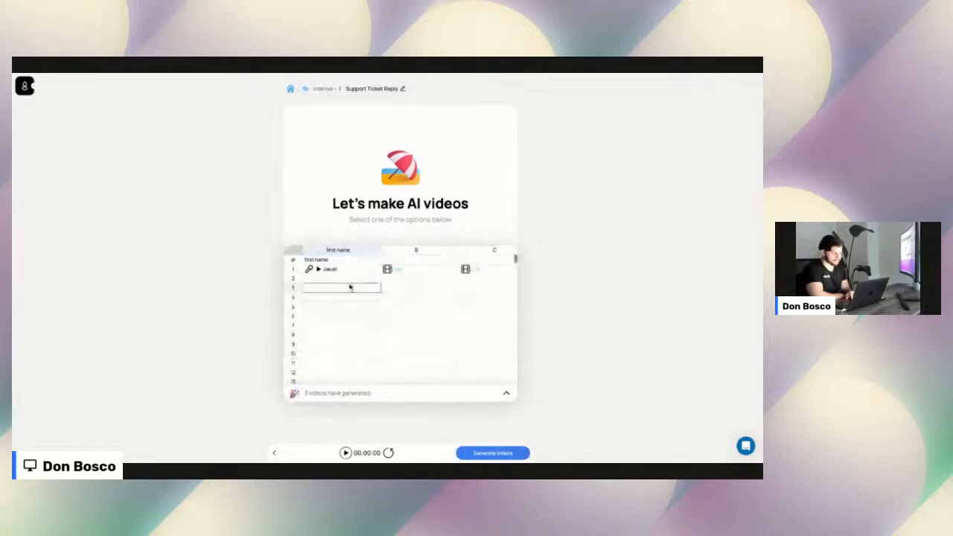
left_click(350, 287)
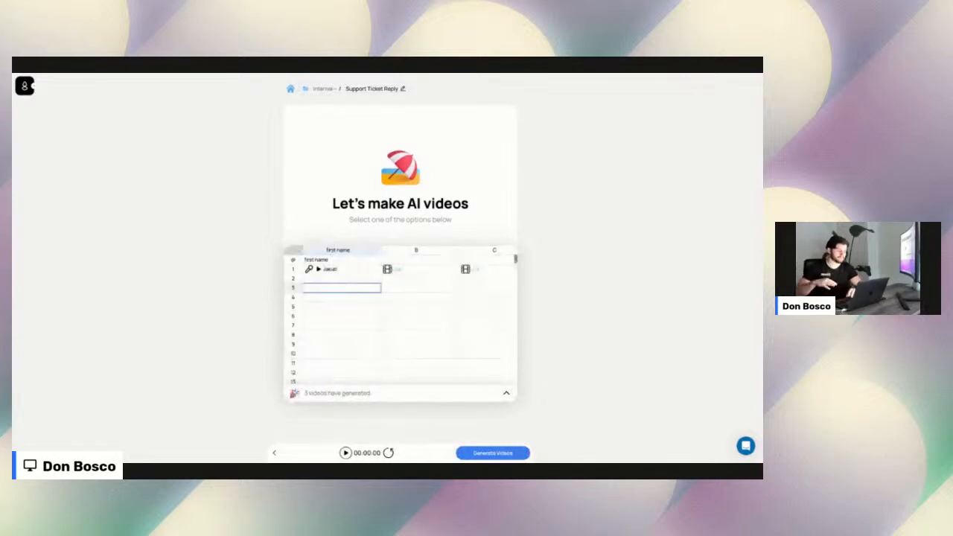
left_click(506, 393)
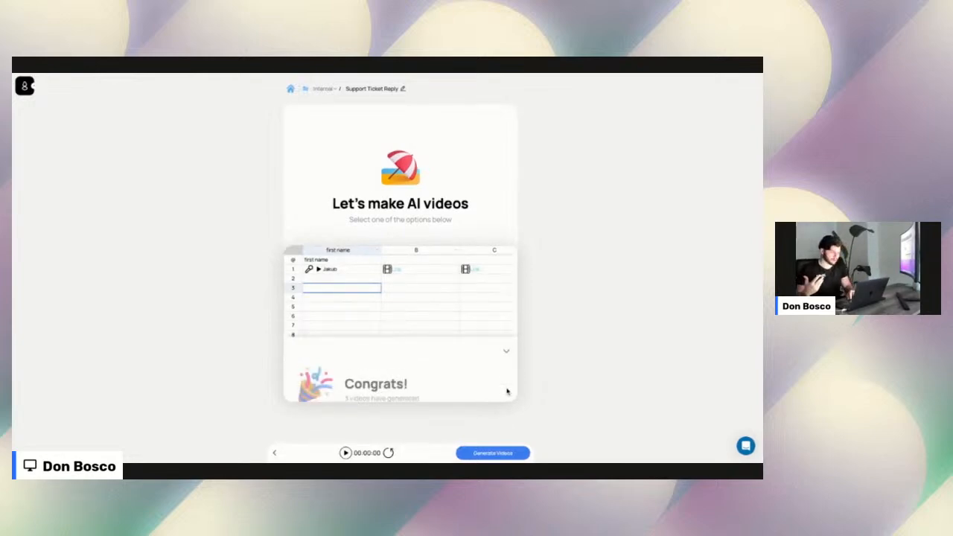
scroll(508, 391, "down", 2)
left_click(350, 335)
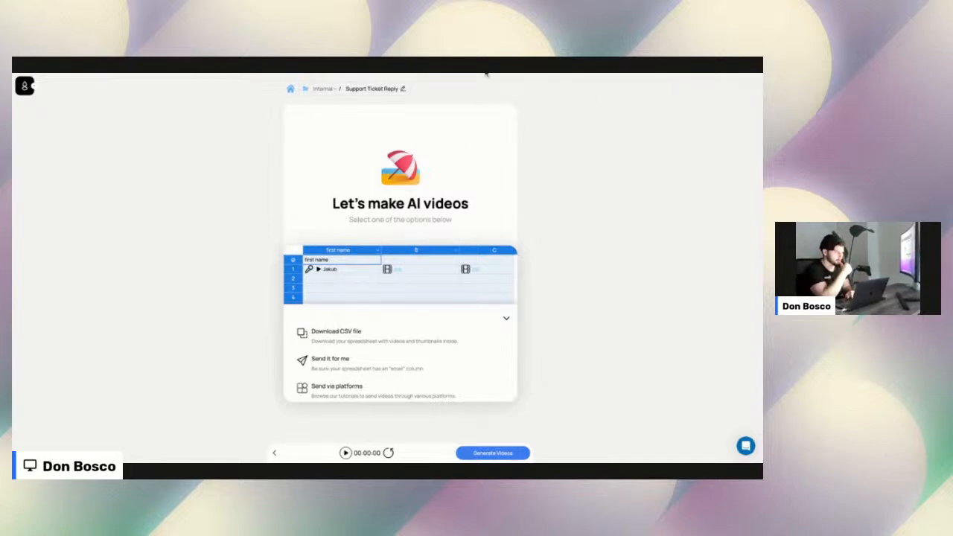
Open the 'How to send a video over email with Zapier' article and highlight the HTML from 'Thanks' onward
left_click(486, 72)
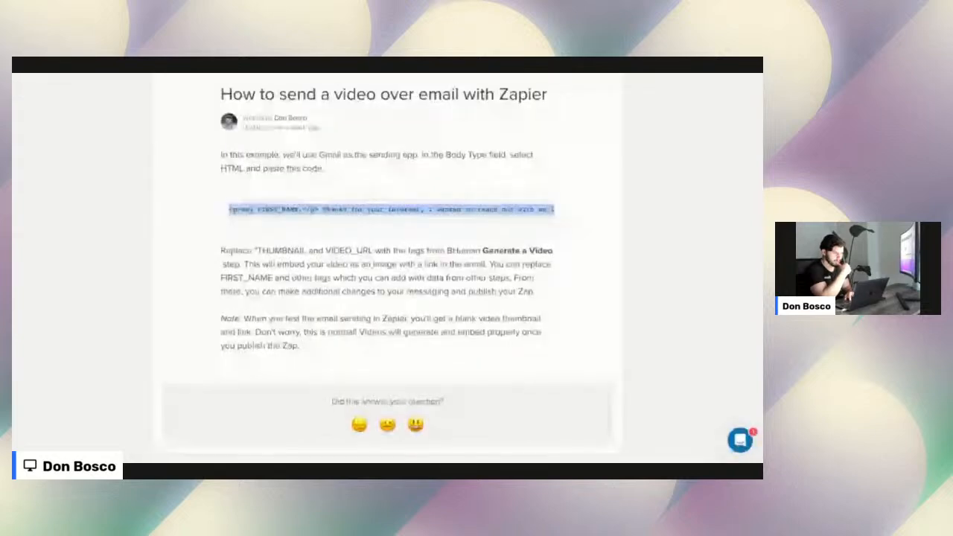
left_click(576, 158)
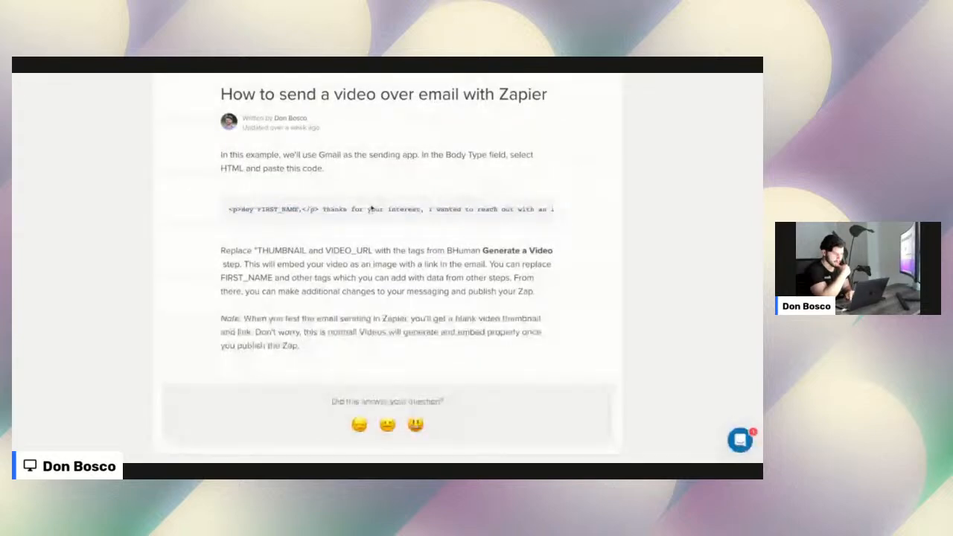
left_click_drag(301, 209, 555, 209)
left_click(303, 221)
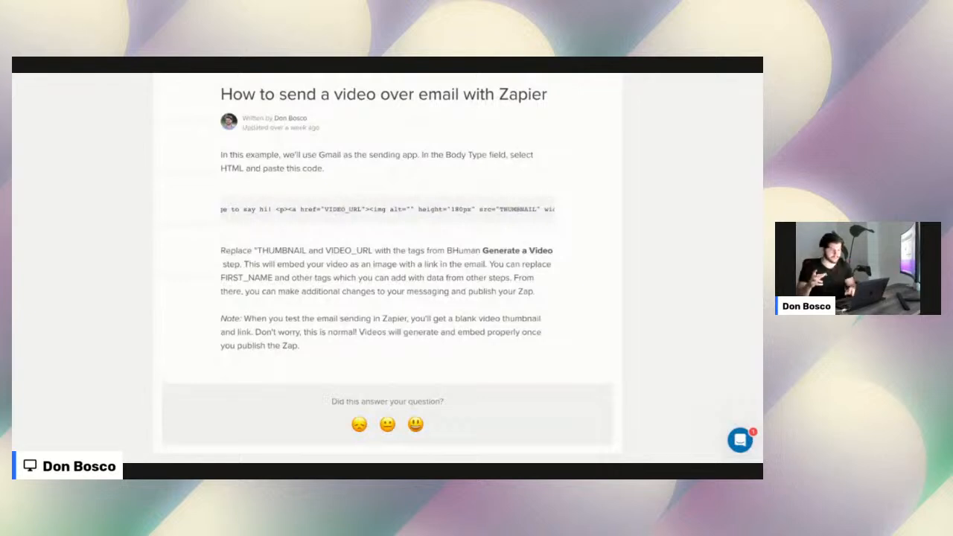
Highlight the opening <p> tag and VIDEO_URL link tag, scrolling right to the THUMBNAIL attributes
left_click_drag(276, 210, 451, 210)
left_click(292, 210)
left_click(300, 212)
scroll(342, 212, "right", 1)
scroll(342, 212, "right", 1)
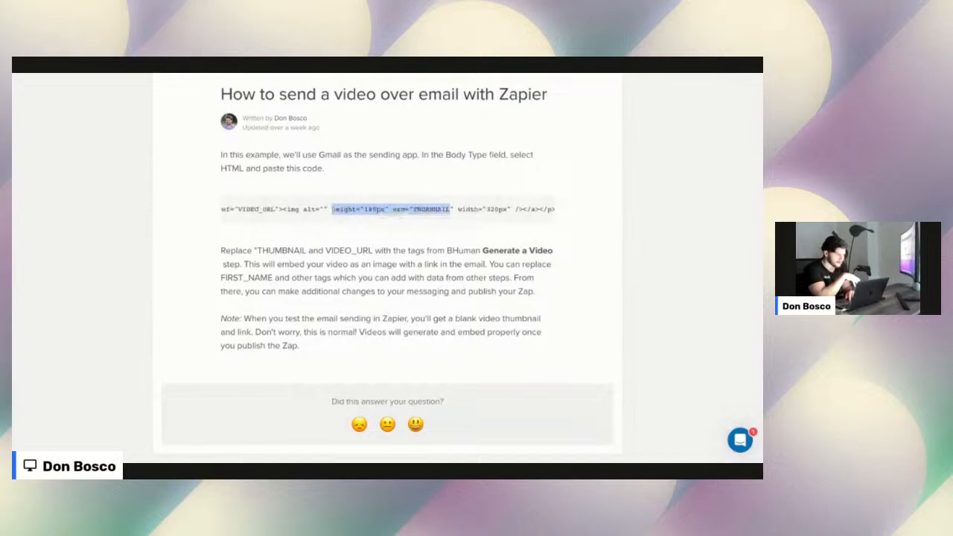
left_click(450, 210)
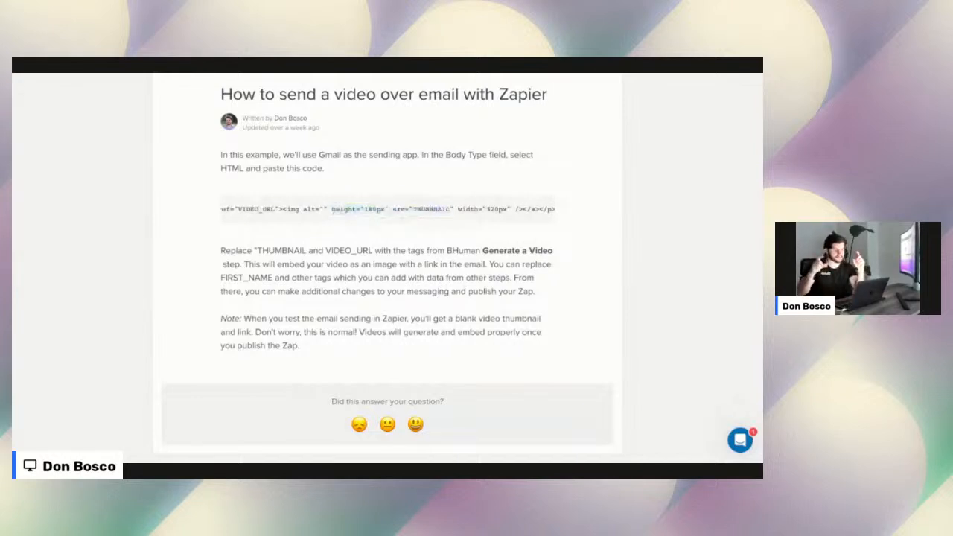